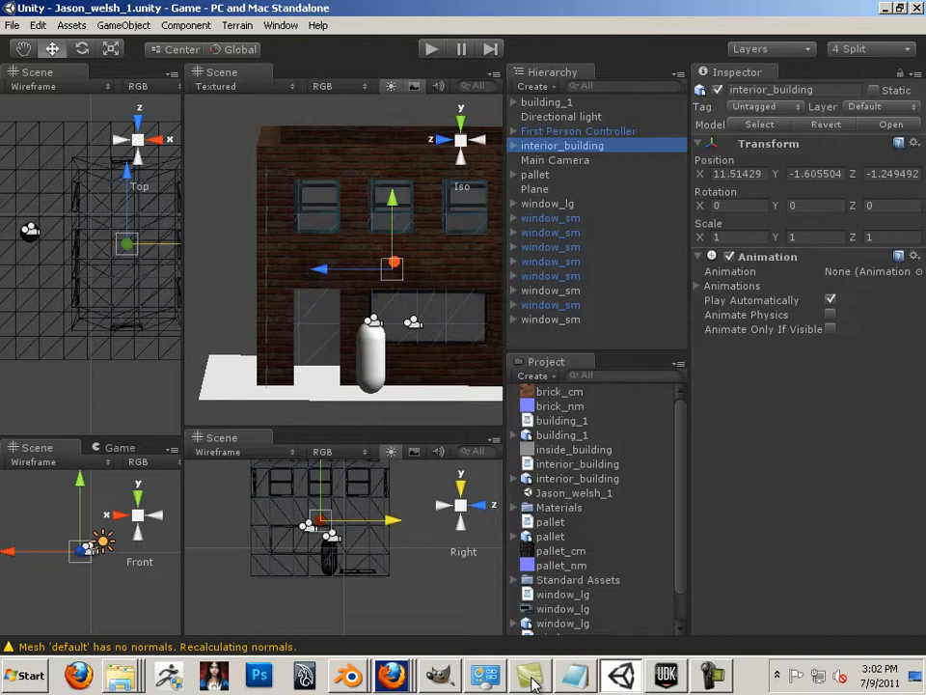
Add a Mesh Collider to interior_building, accepting the prefab loss, and assign it the default mesh from interior_building.obj.
left_click(186, 25)
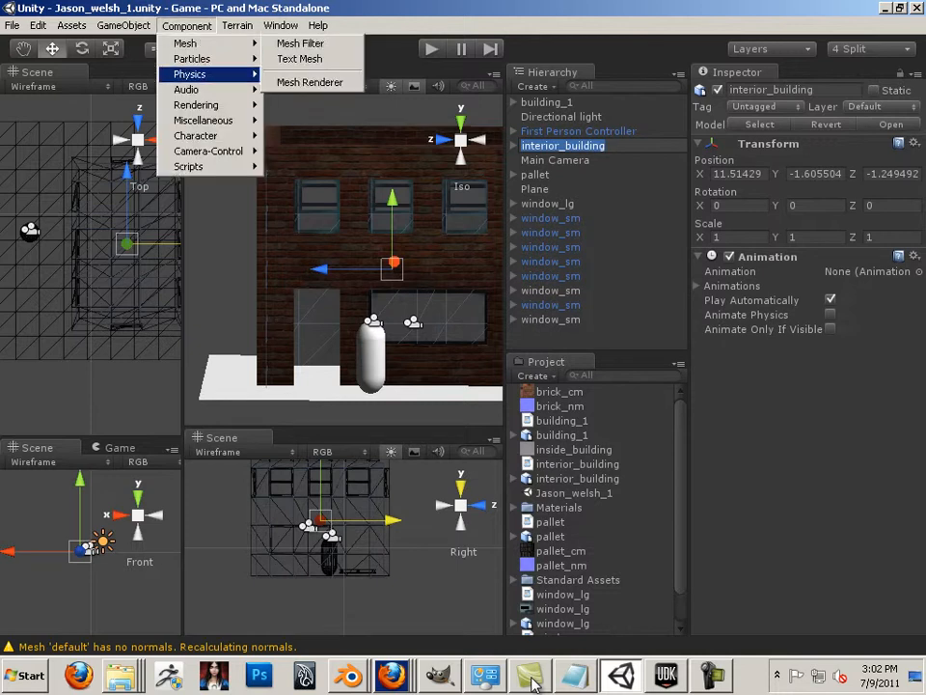
mouse_move(190, 74)
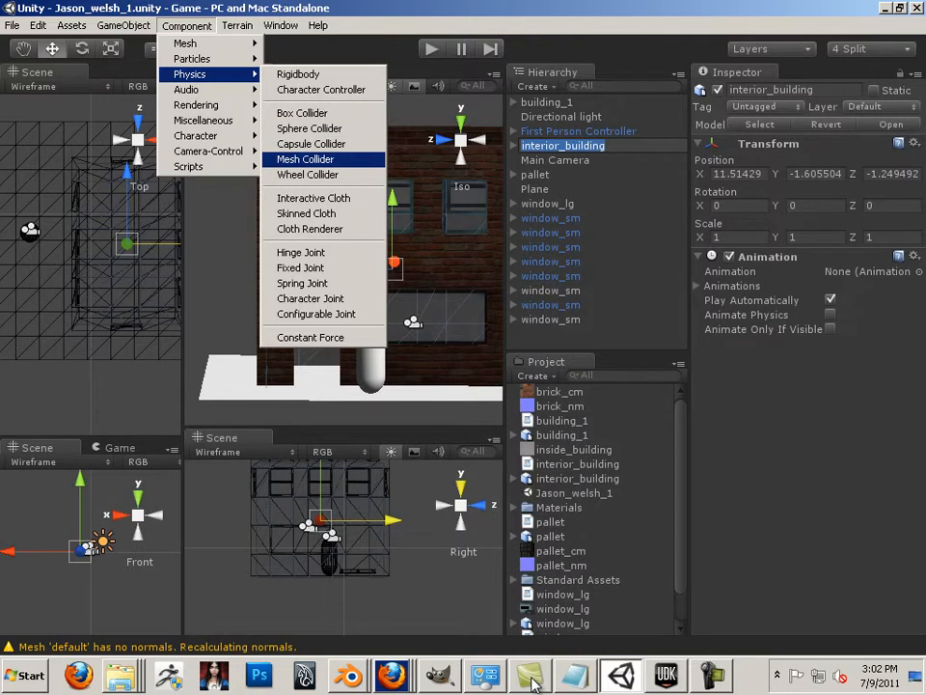
left_click(304, 159)
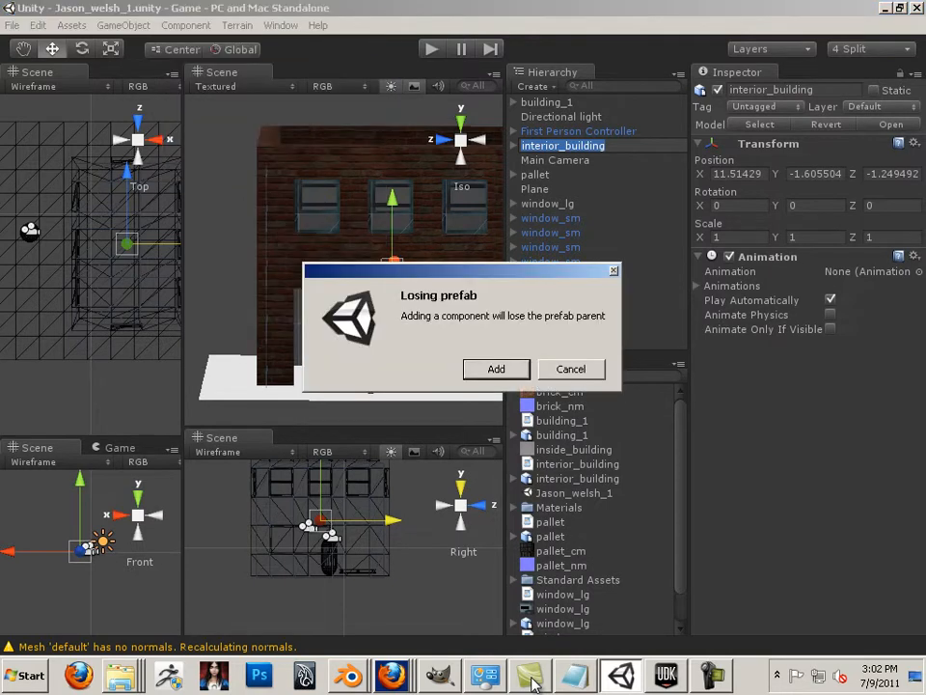
left_click(496, 369)
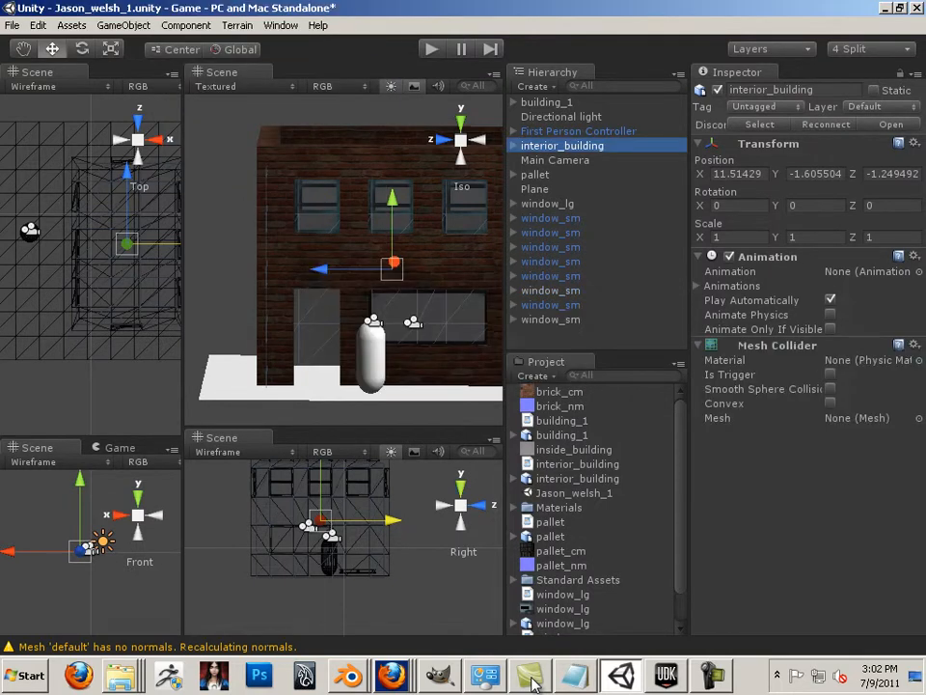
left_click(918, 418)
left_click(90, 234)
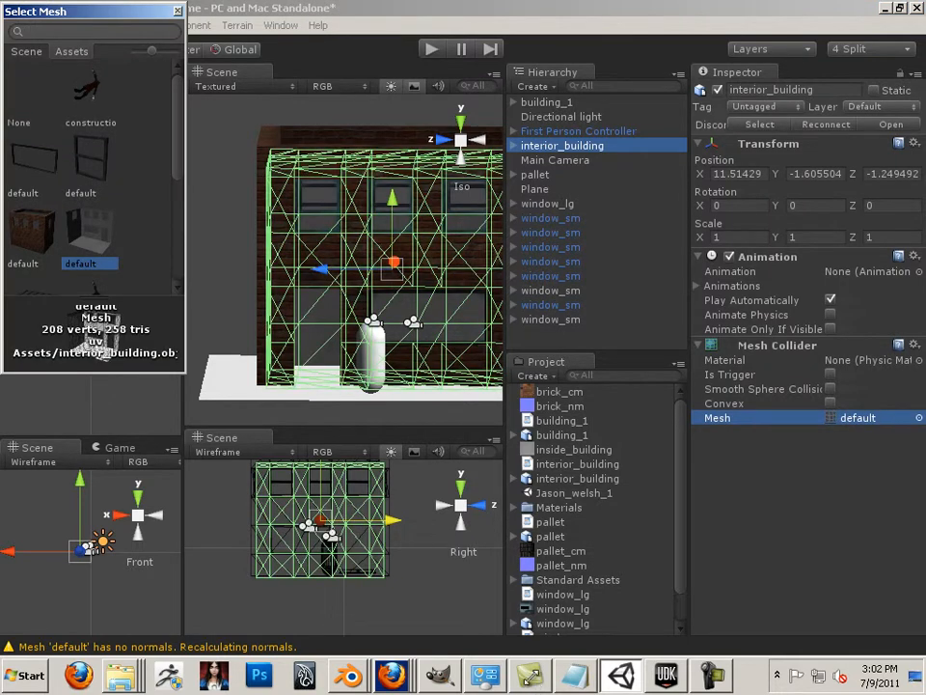
left_click(178, 10)
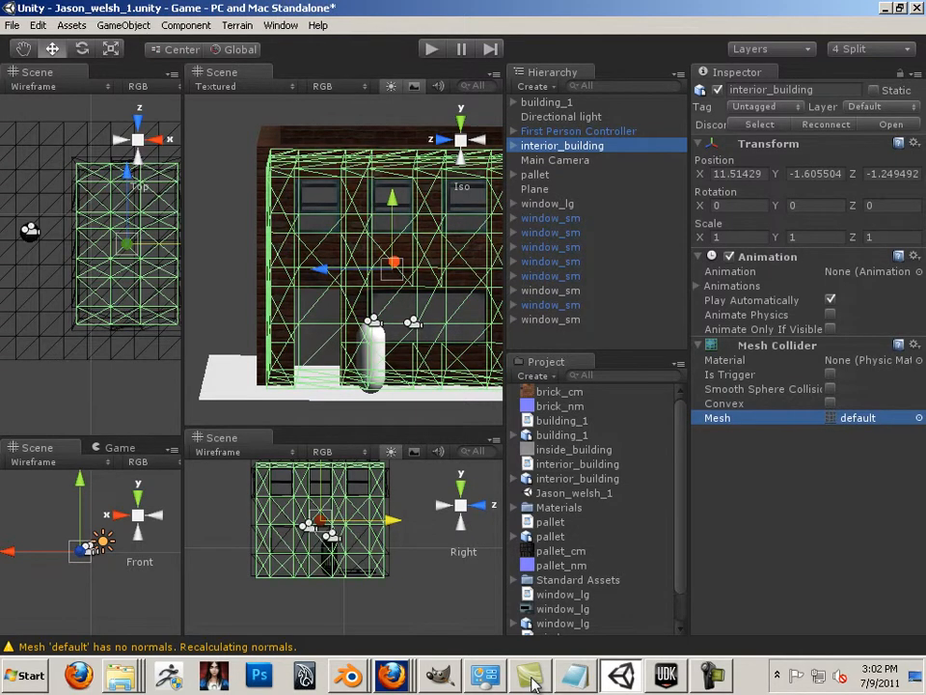
Run and stop short play tests of the scene in front of the building, clearing the interior_building selection between runs.
key("ctrl+p")
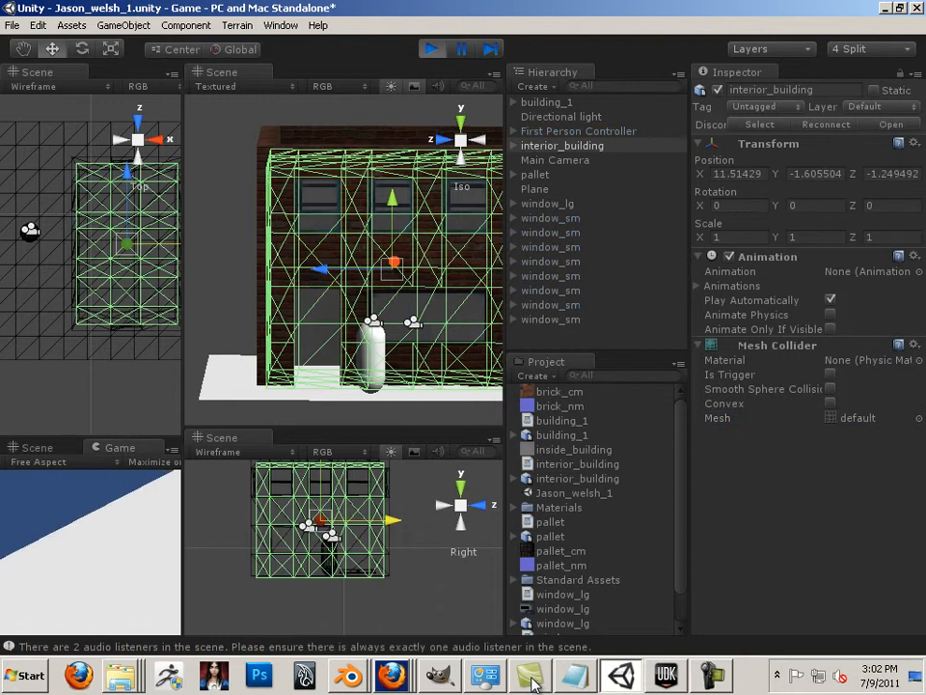
key("w")
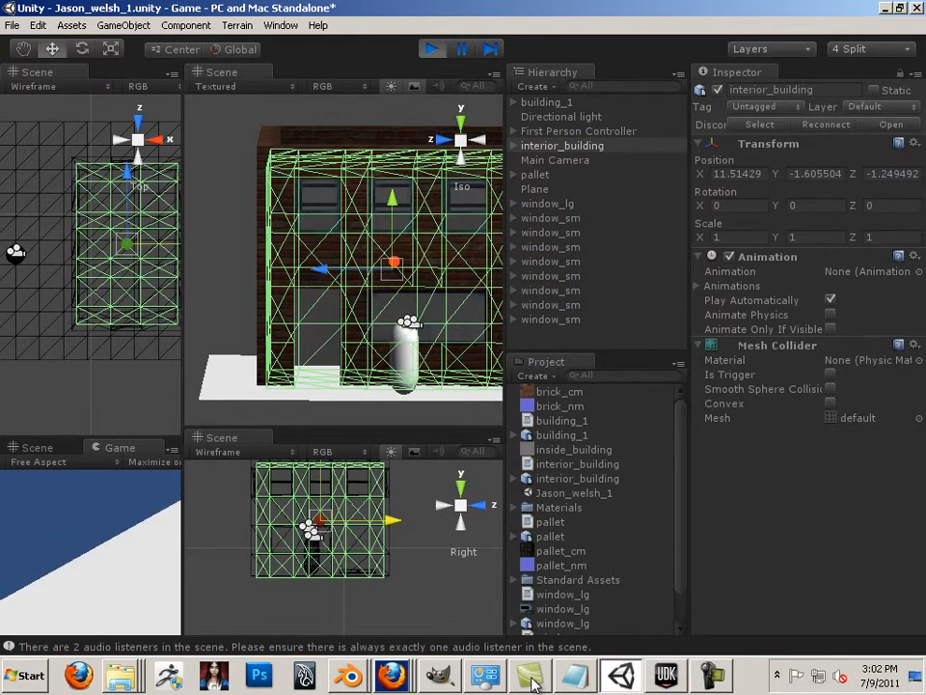
key("ctrl+p")
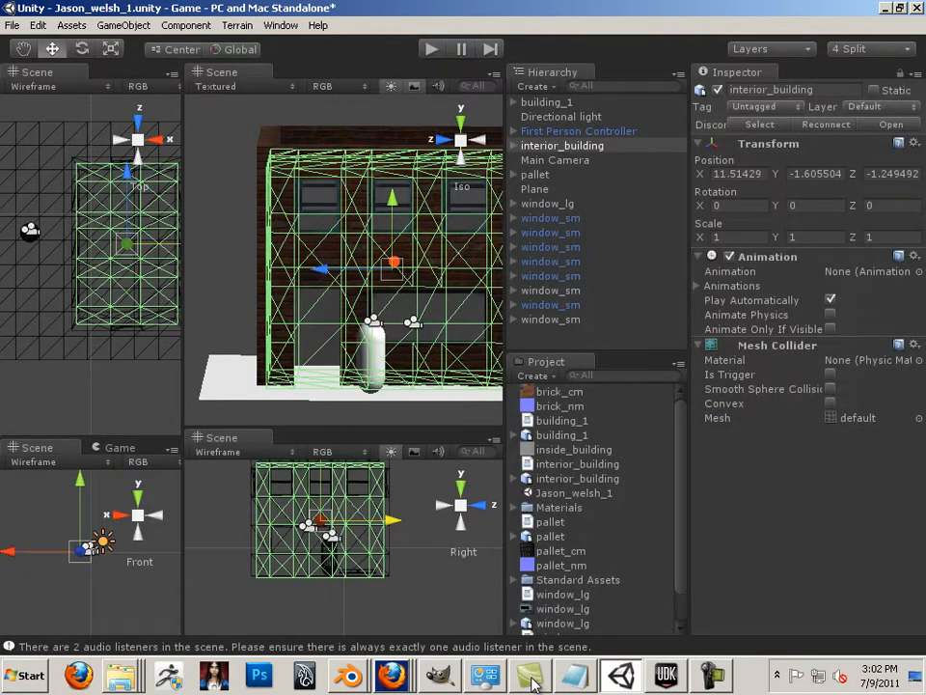
key("Escape")
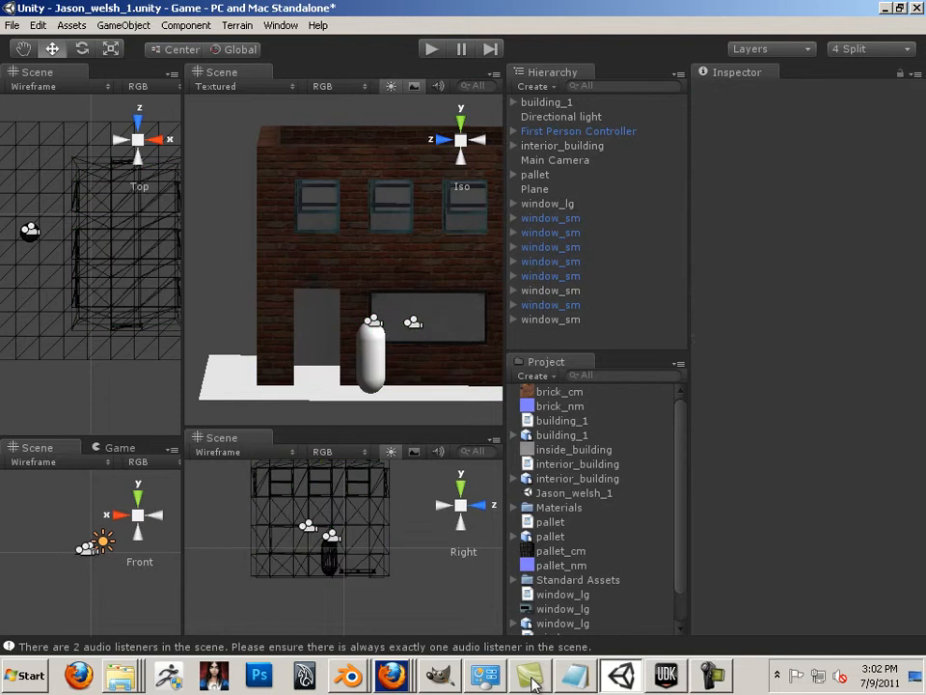
key("ctrl+p")
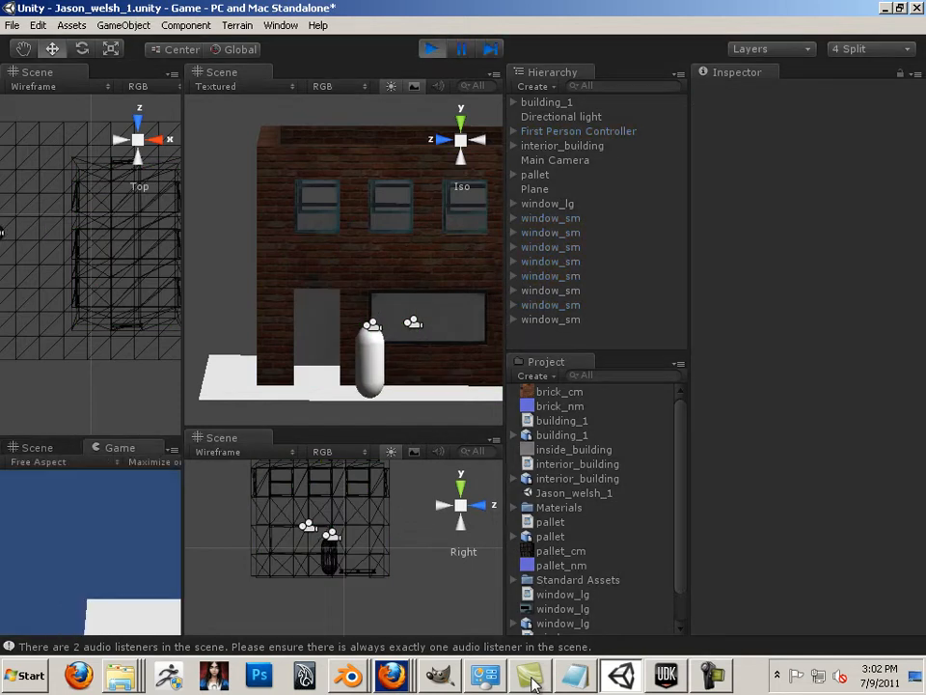
key("ctrl+p")
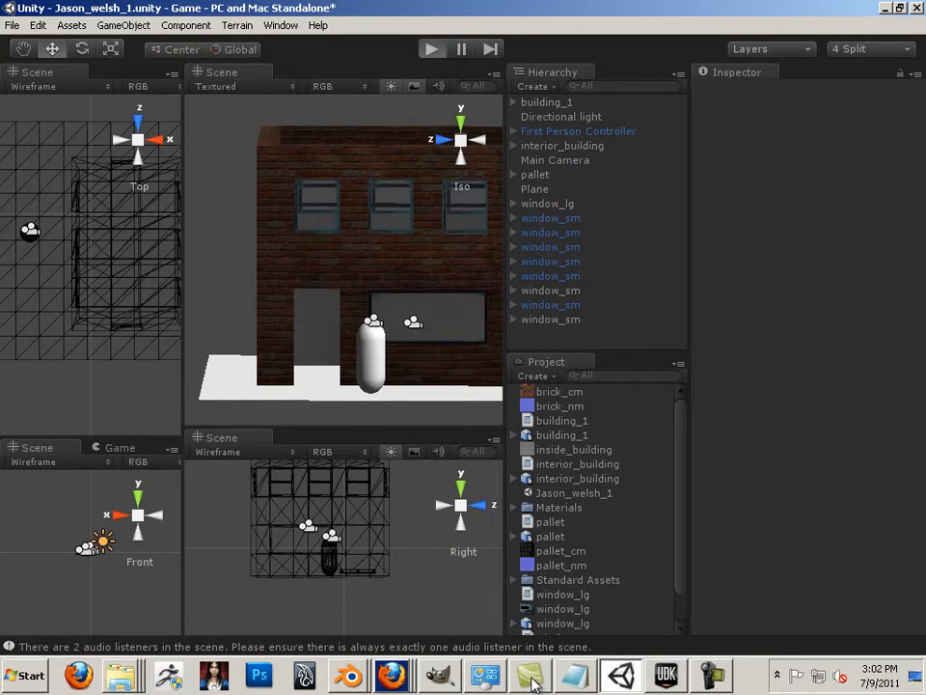
key("ctrl+p")
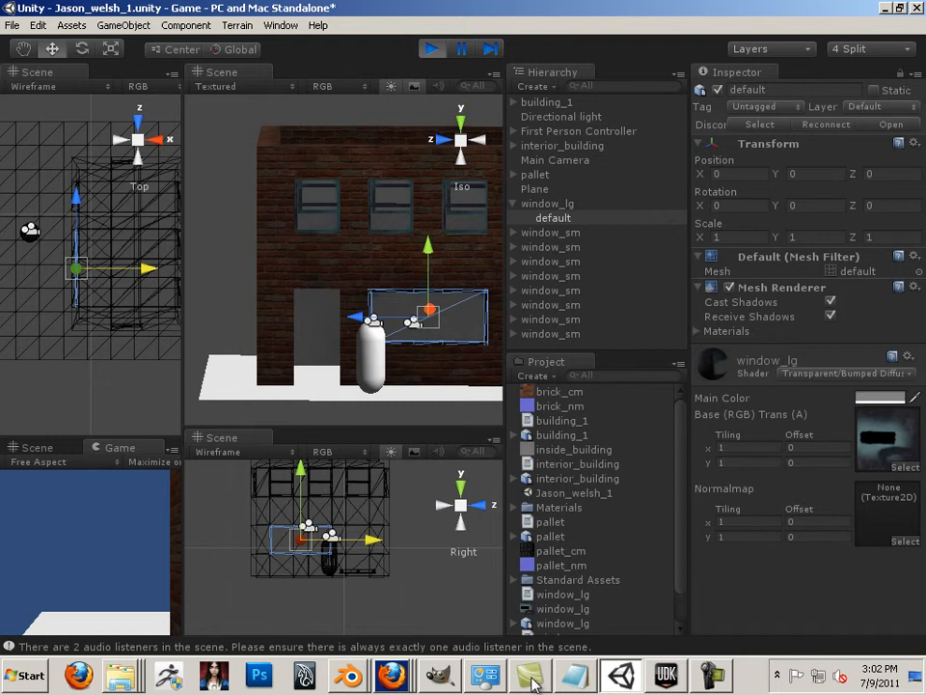
key("ctrl+p")
Play the scene and walk through the doorway and around the building's interior to check collisions with walls and windows.
key("ctrl+p")
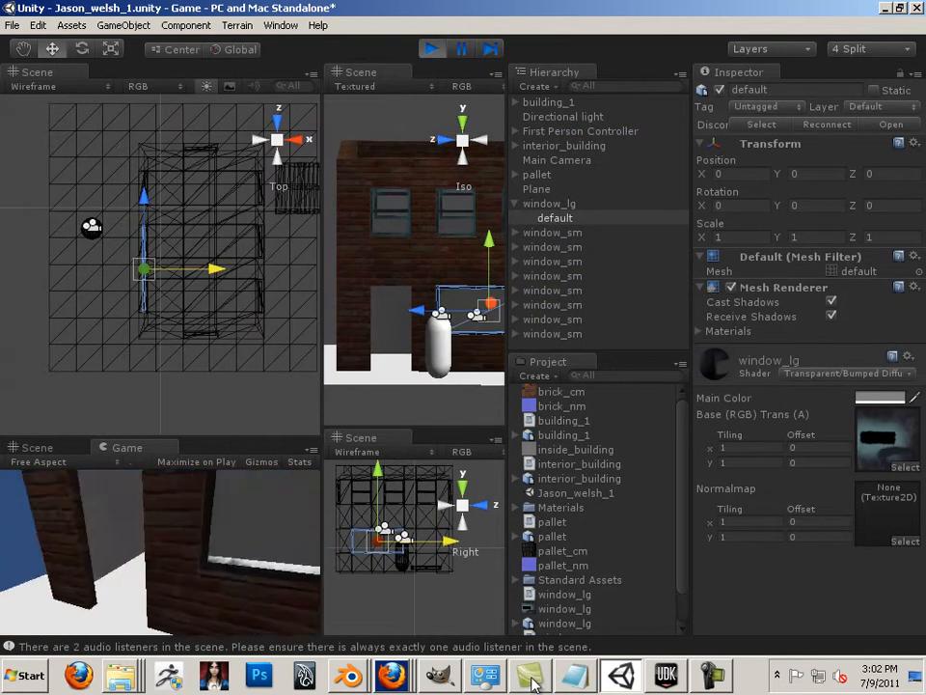
key("w")
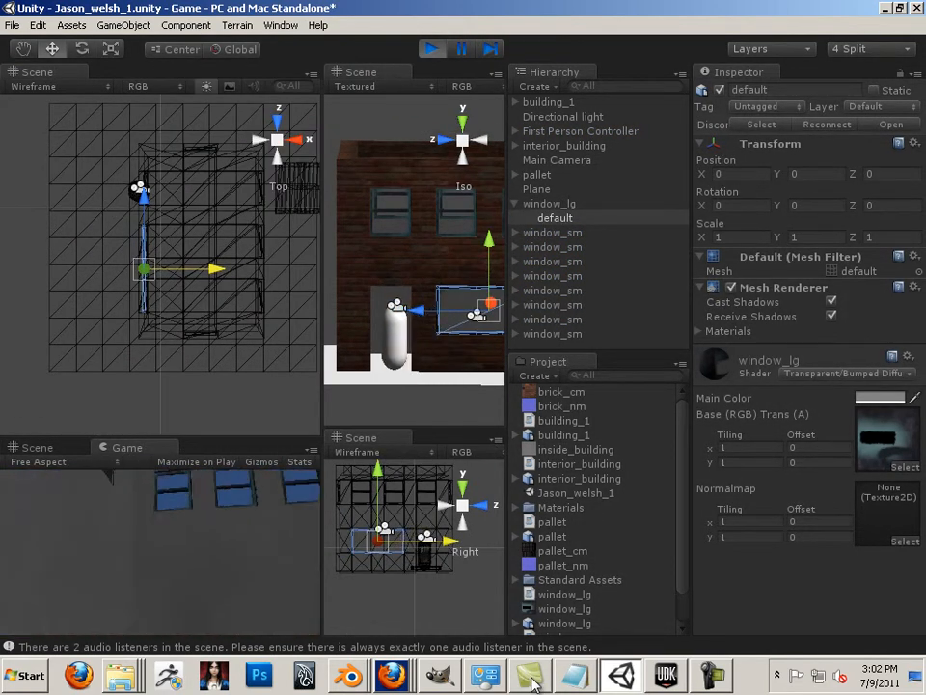
key("w")
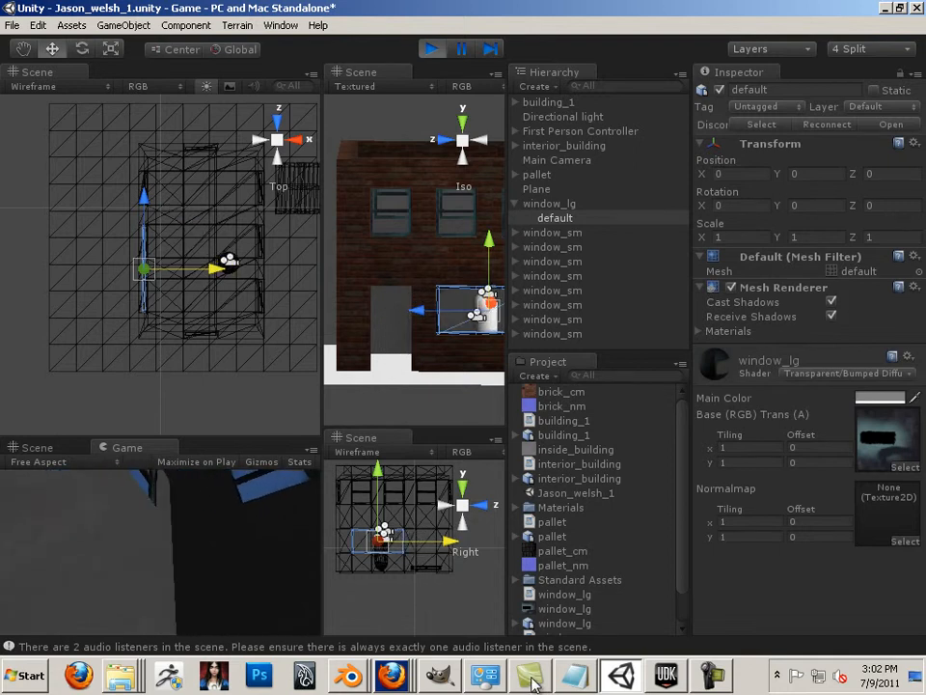
key("w")
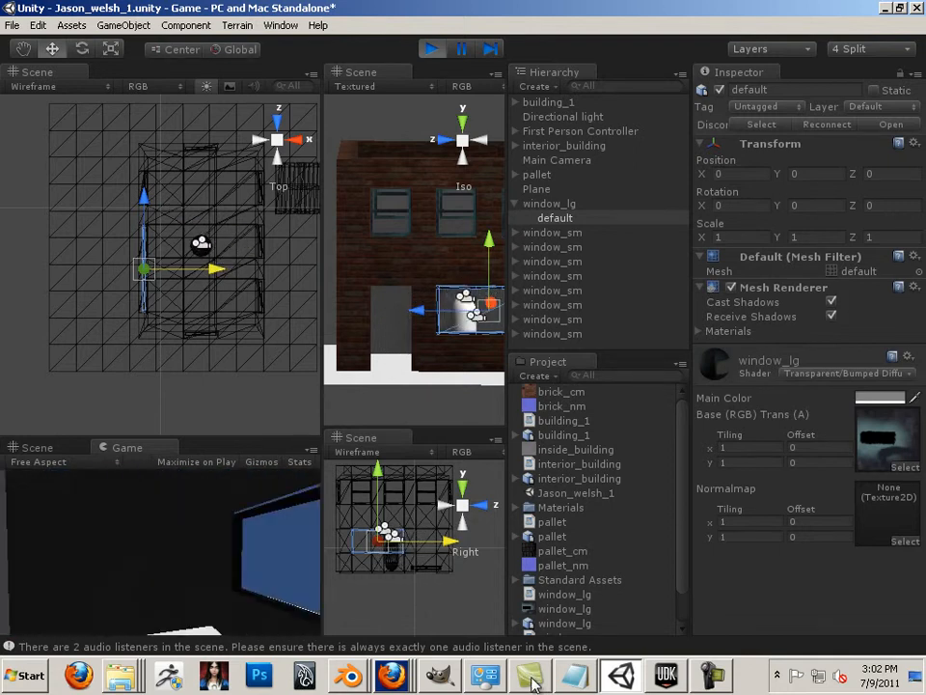
key("w")
key("a")
key("w")
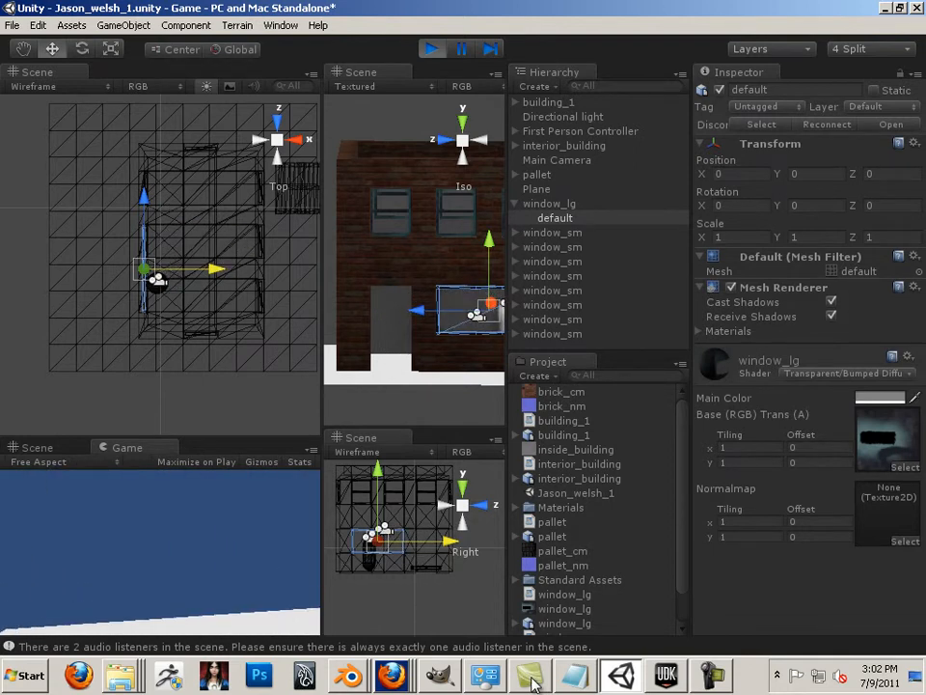
key("w")
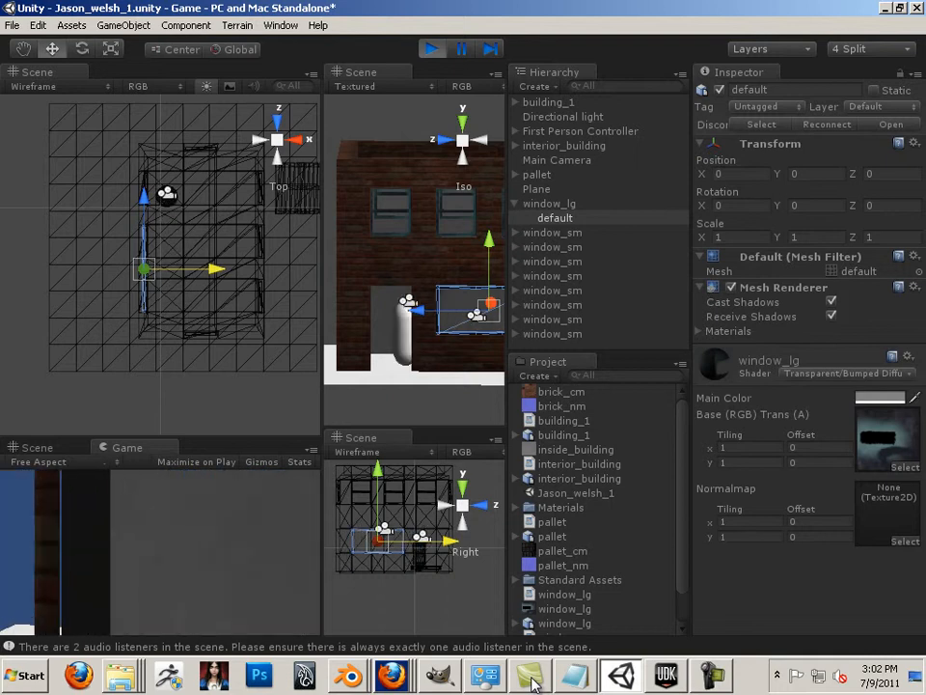
key("w")
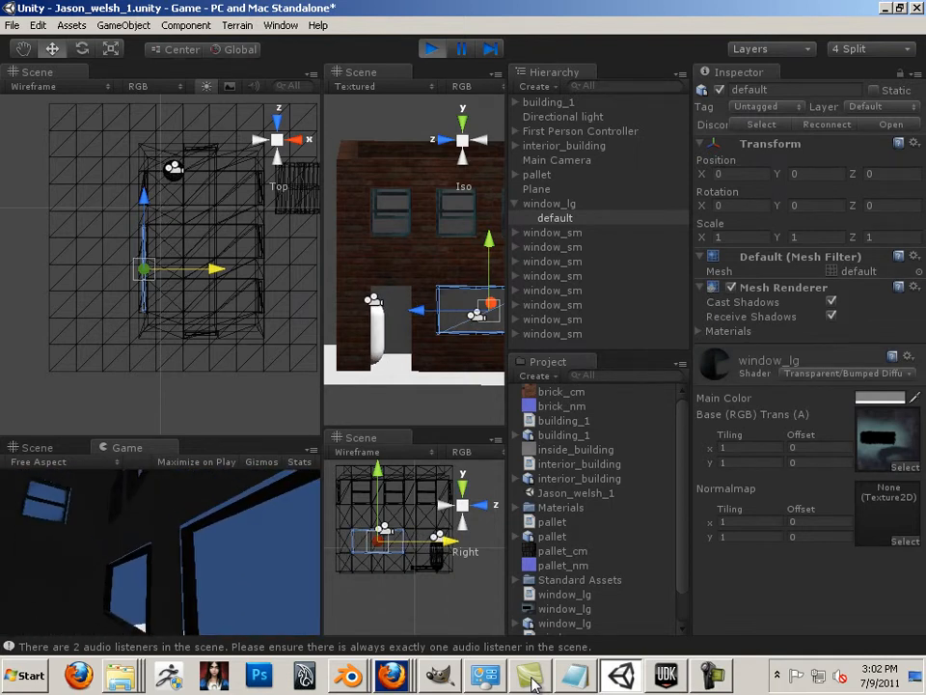
key("w")
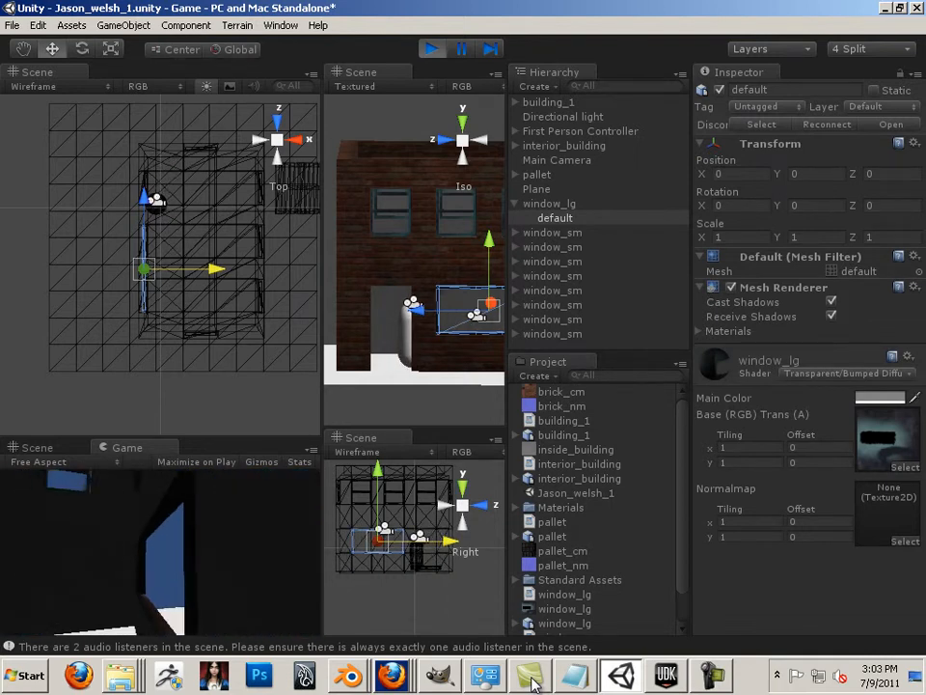
key("s")
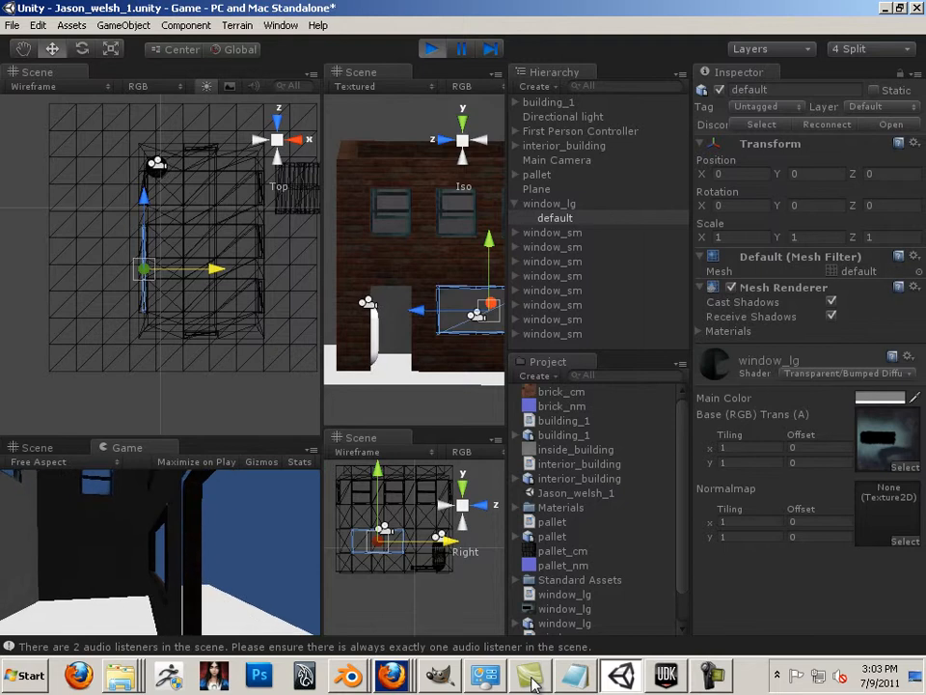
key("w")
key("w")
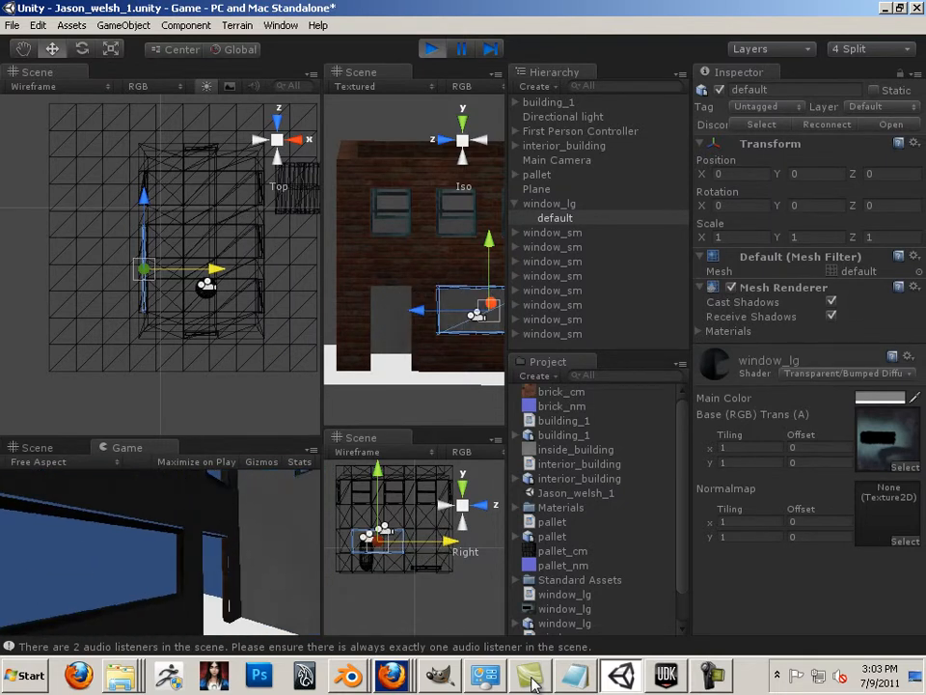
key("w")
key("w")
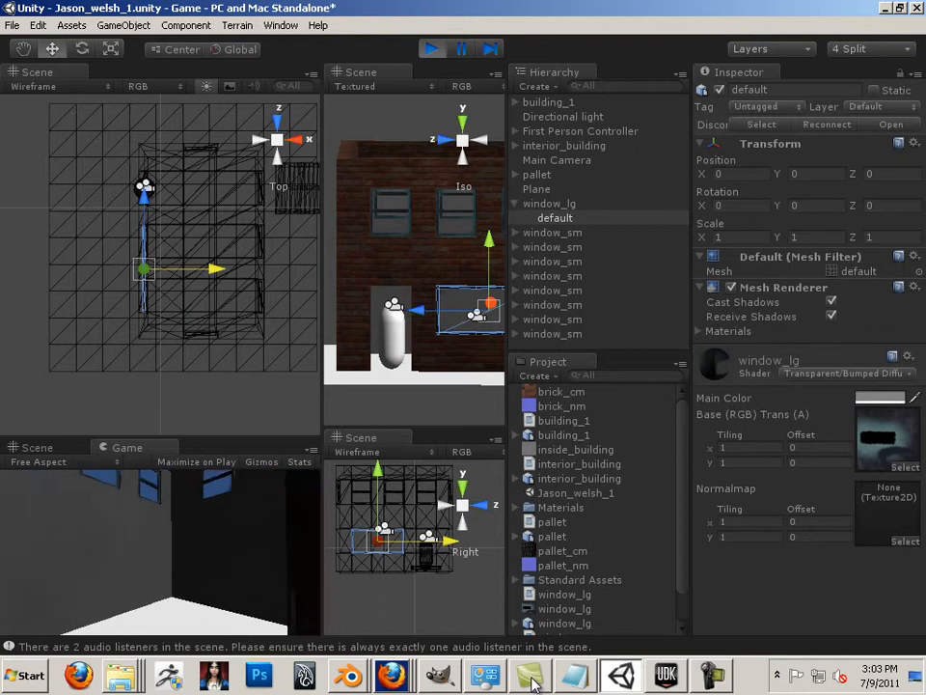
key("w")
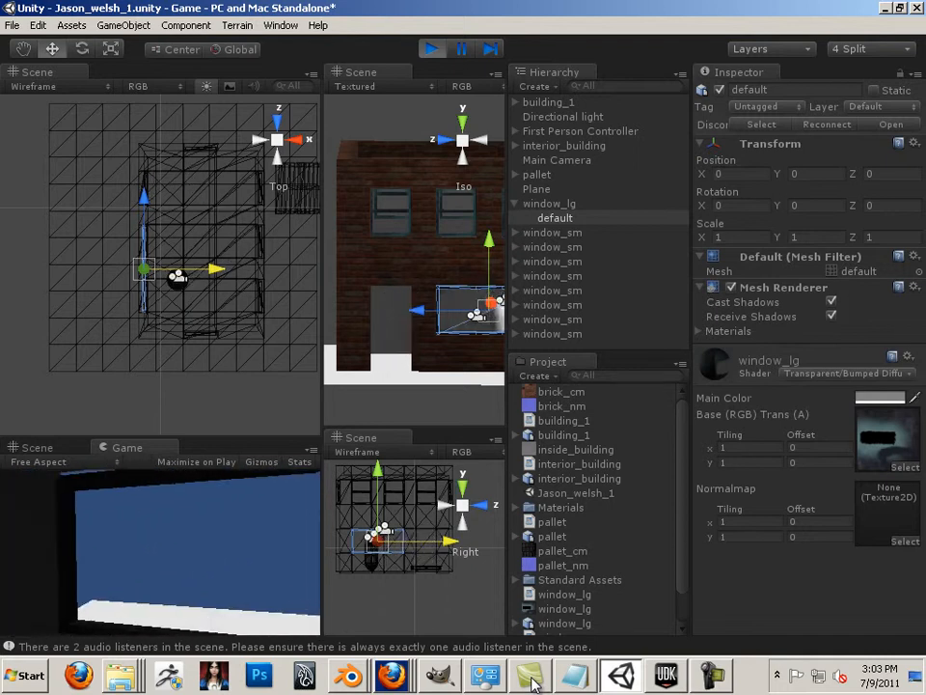
key("w")
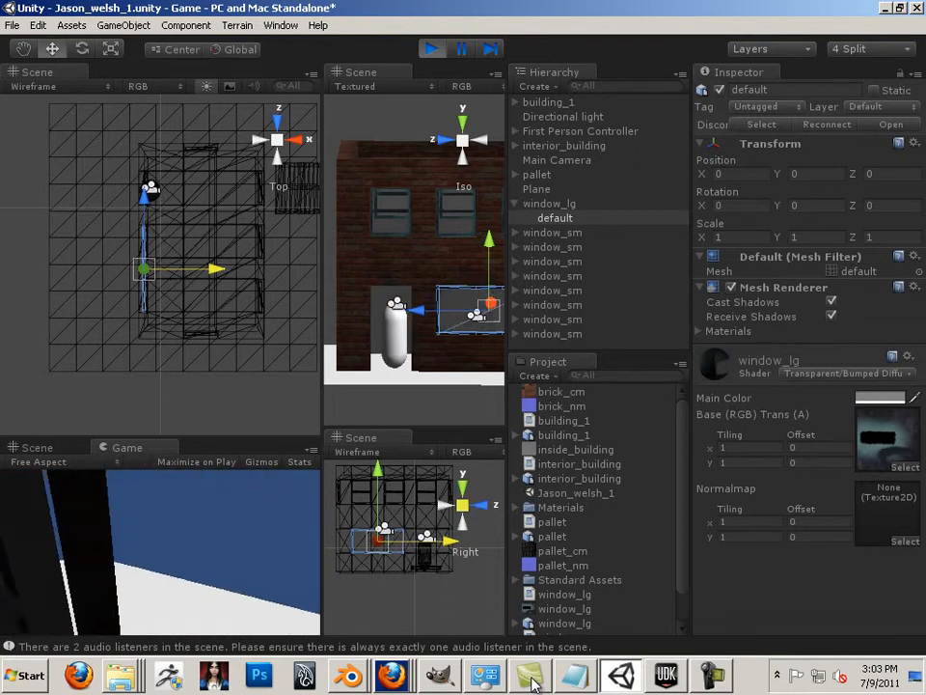
Walk outside along the brick facade to examine the collisions at the doorway, large window and building corner.
key("w")
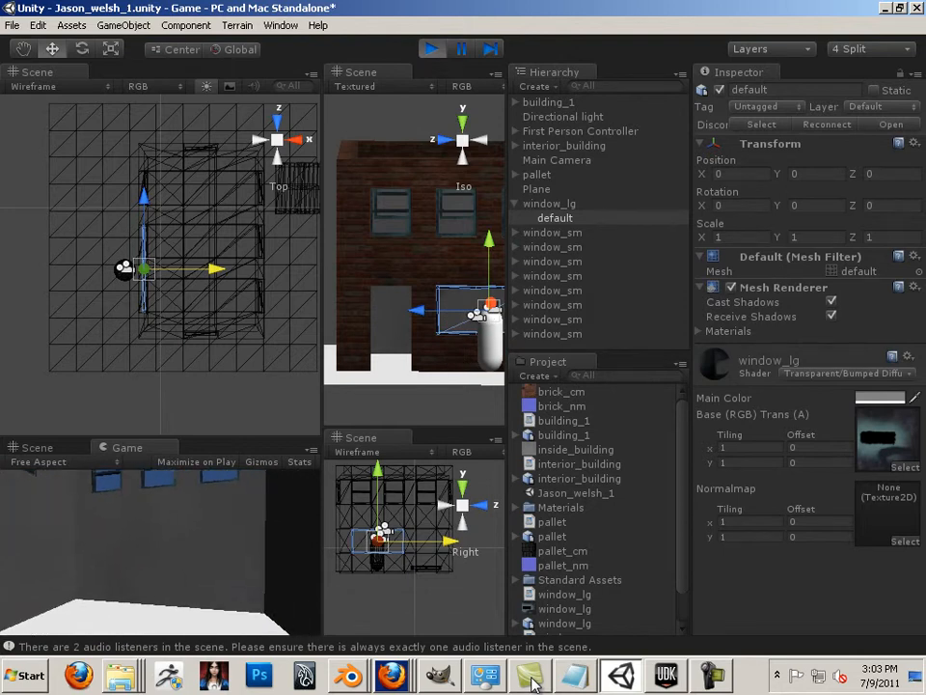
key("w")
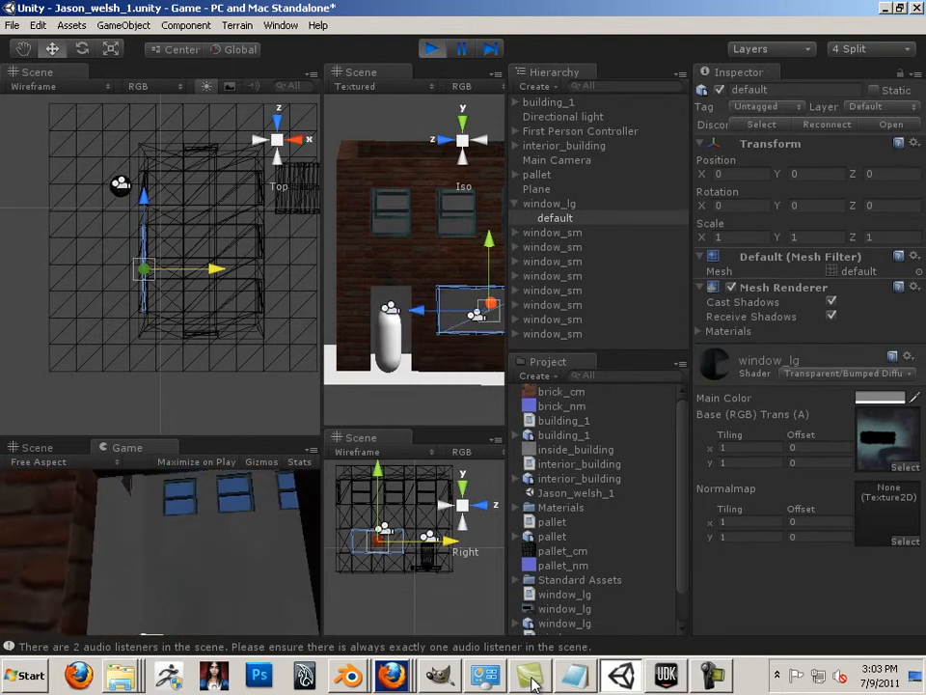
key("w")
key("s")
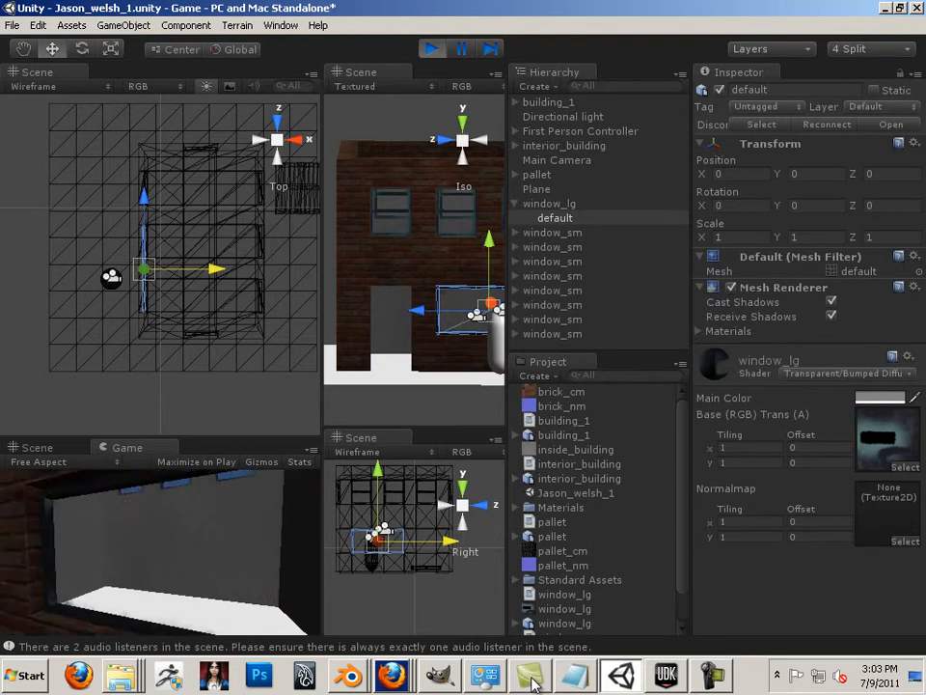
key("d")
key("w")
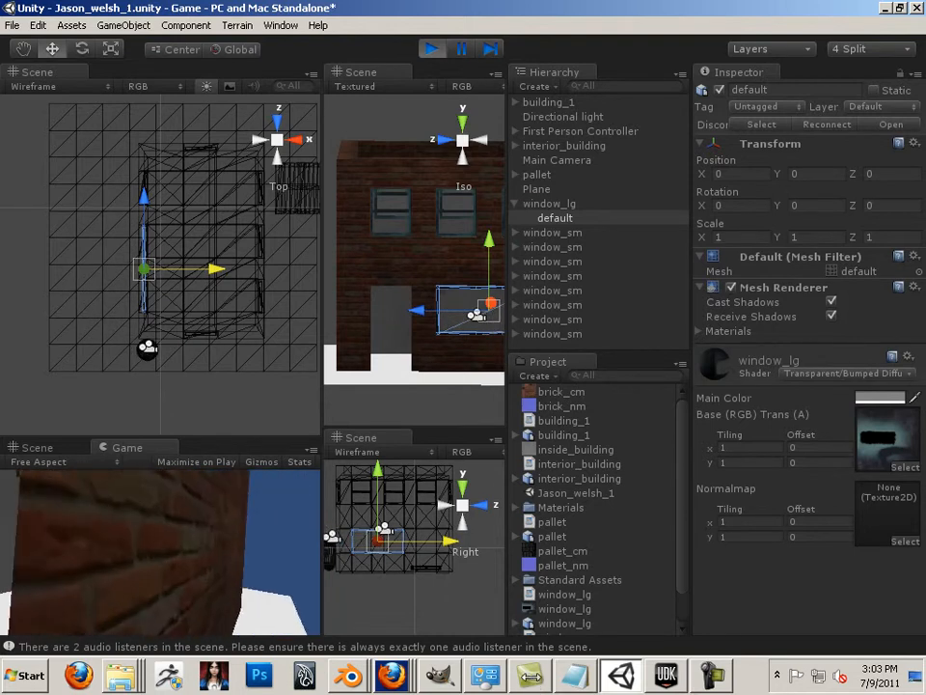
key("a")
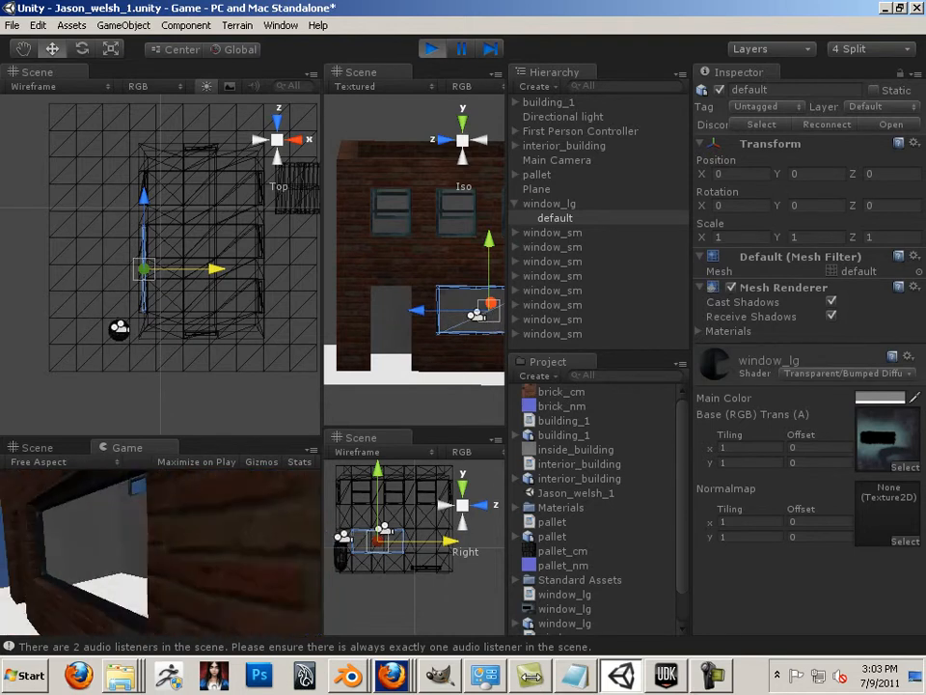
key("w")
key("a")
key("w")
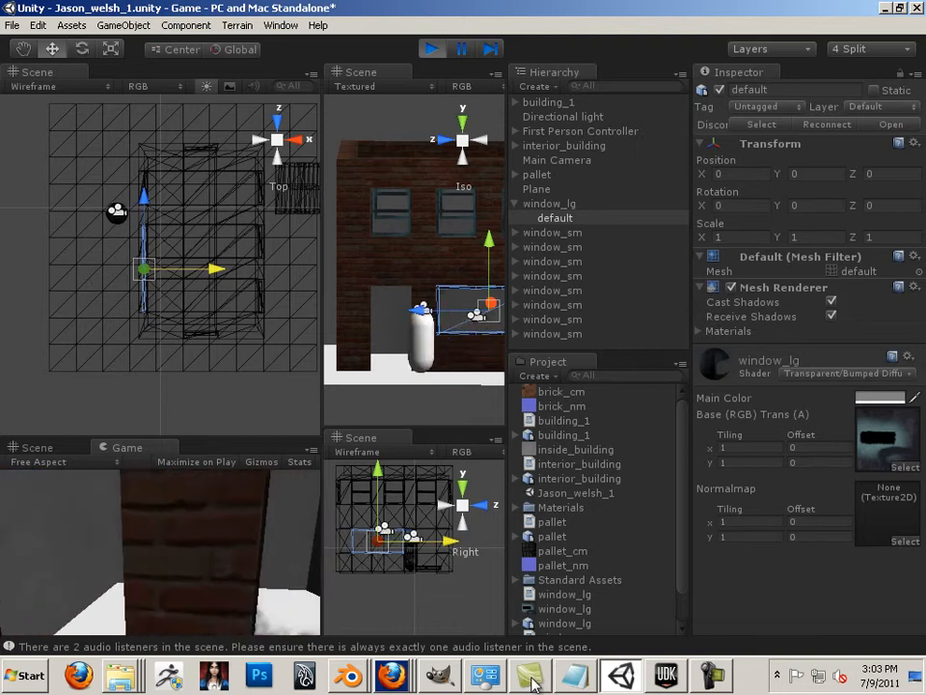
key("a")
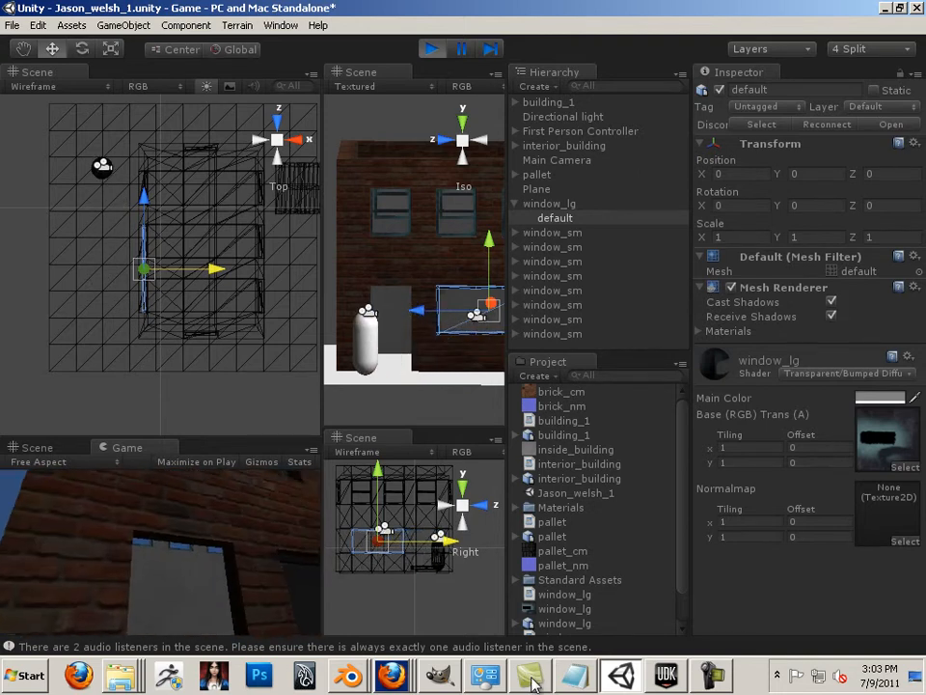
key("d")
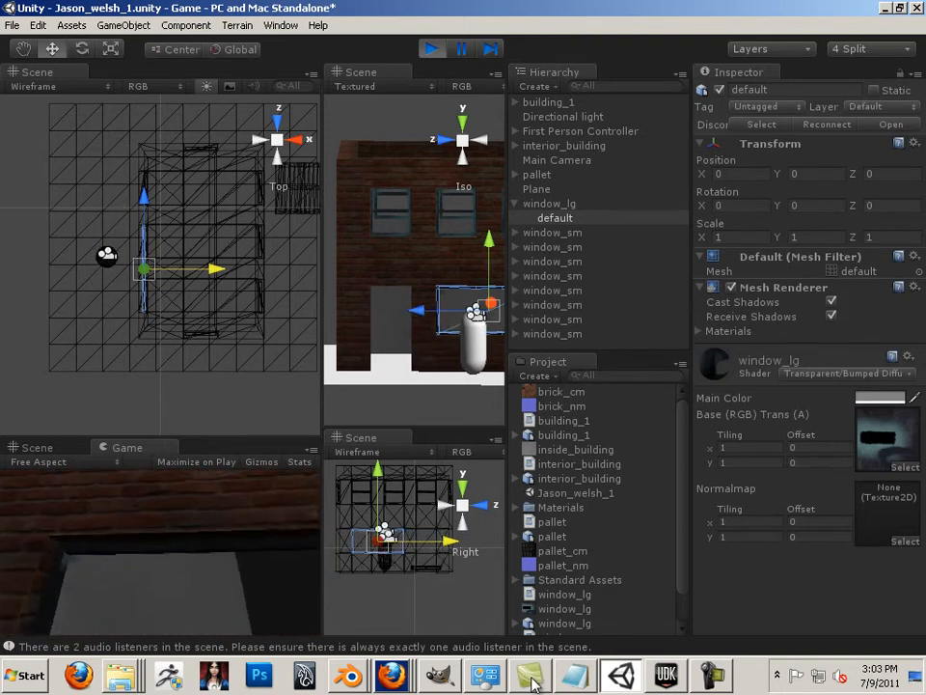
key("w")
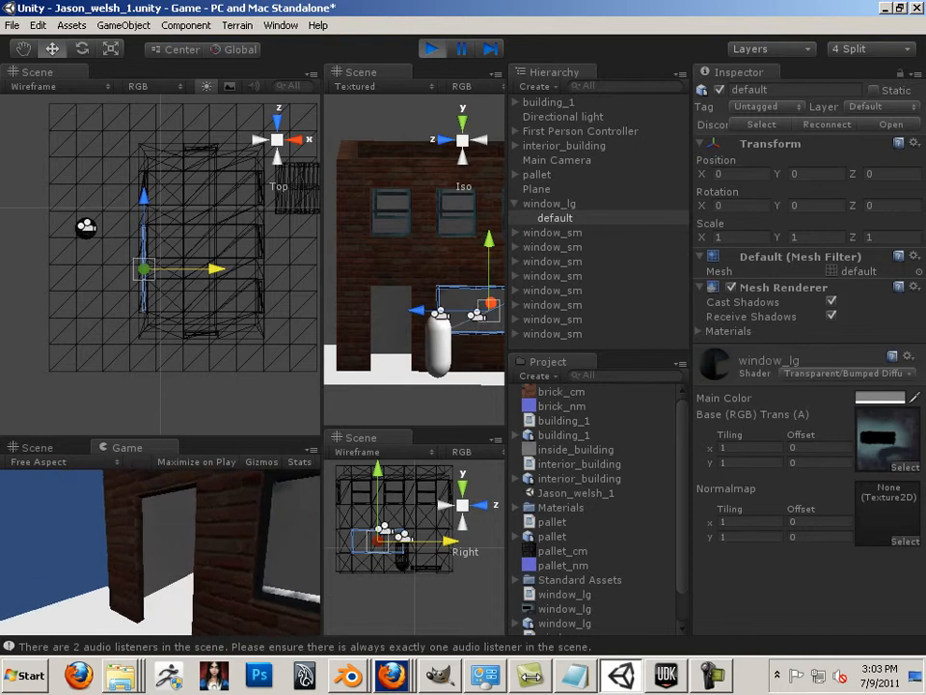
Finish walking past the doorway to examine the facade collisions and stop the play test.
key("d")
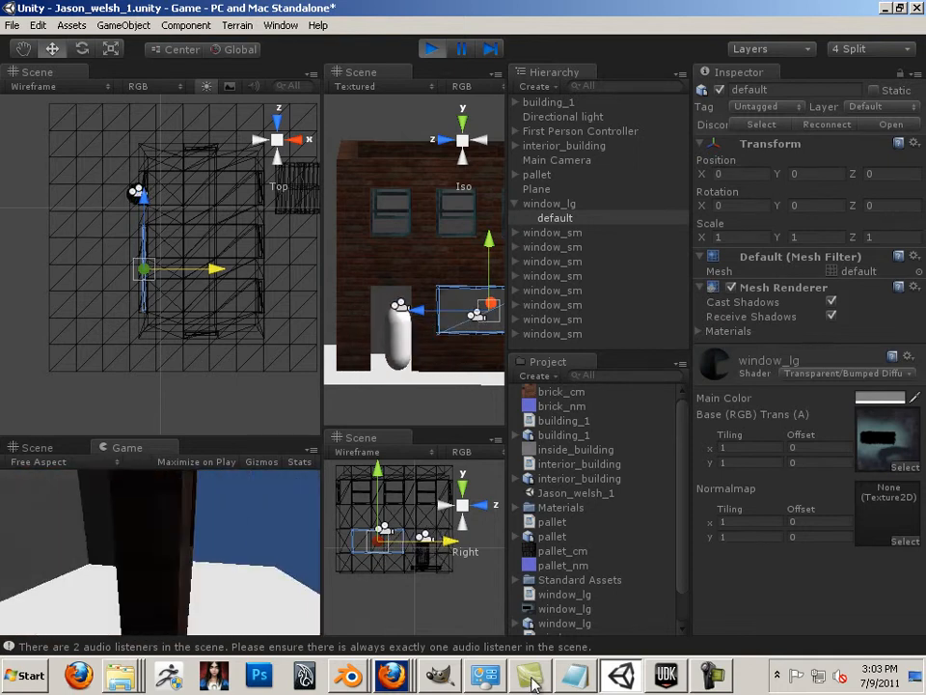
key("a")
key("a")
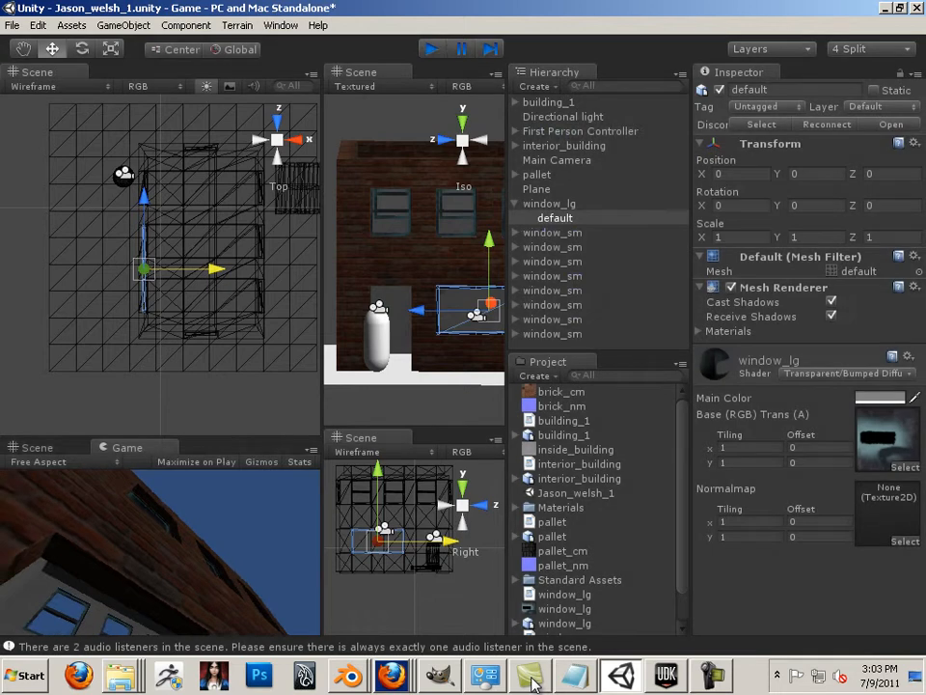
key("ctrl+p")
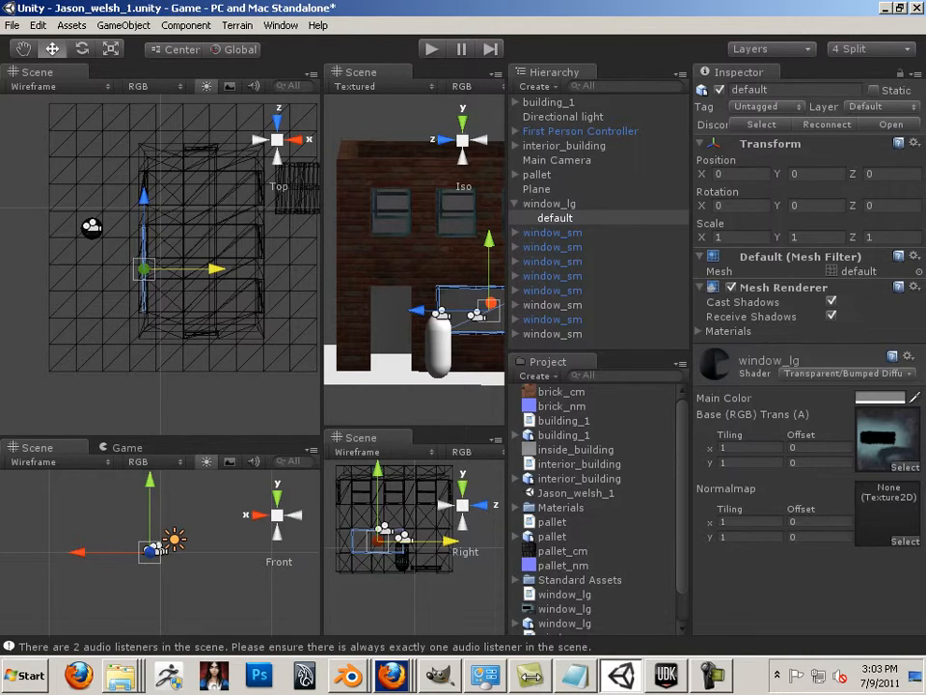
Switch to the Blender window holding interior_building.blend and save the file.
key("super+7")
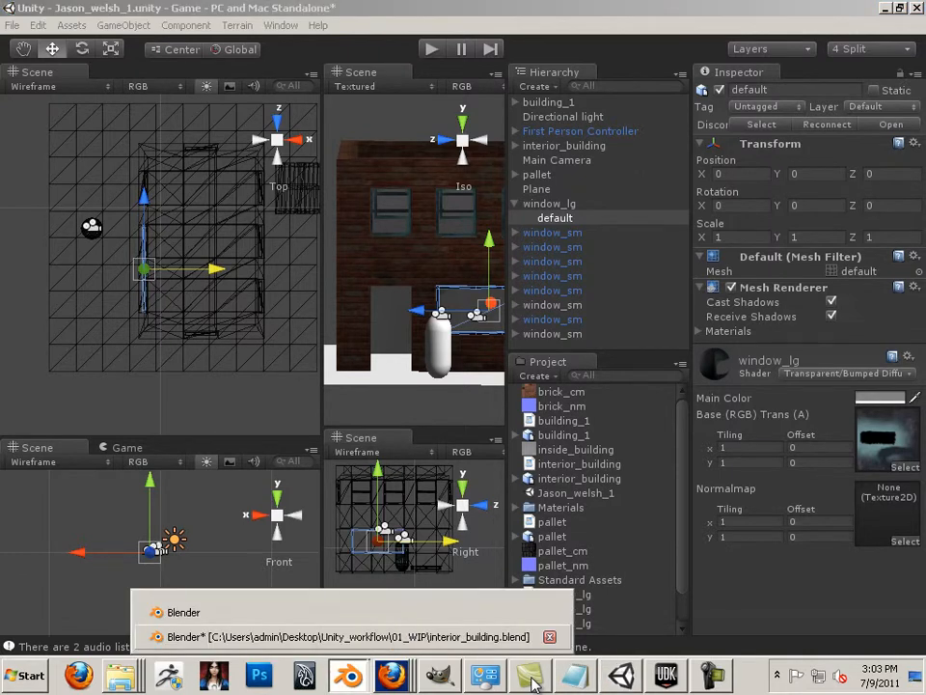
key("Return")
left_click(74, 33)
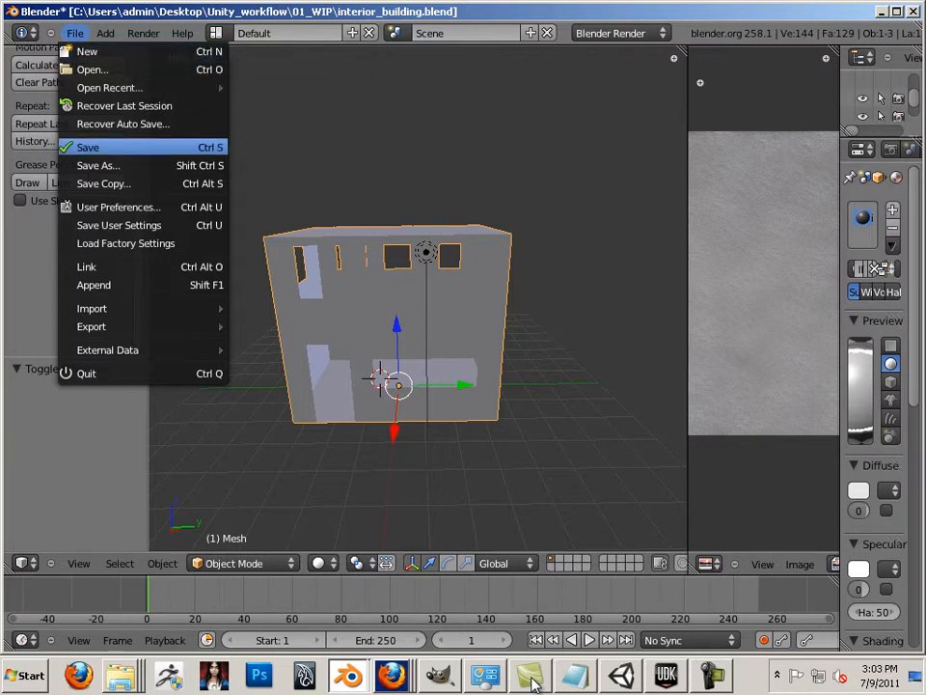
left_click(88, 147)
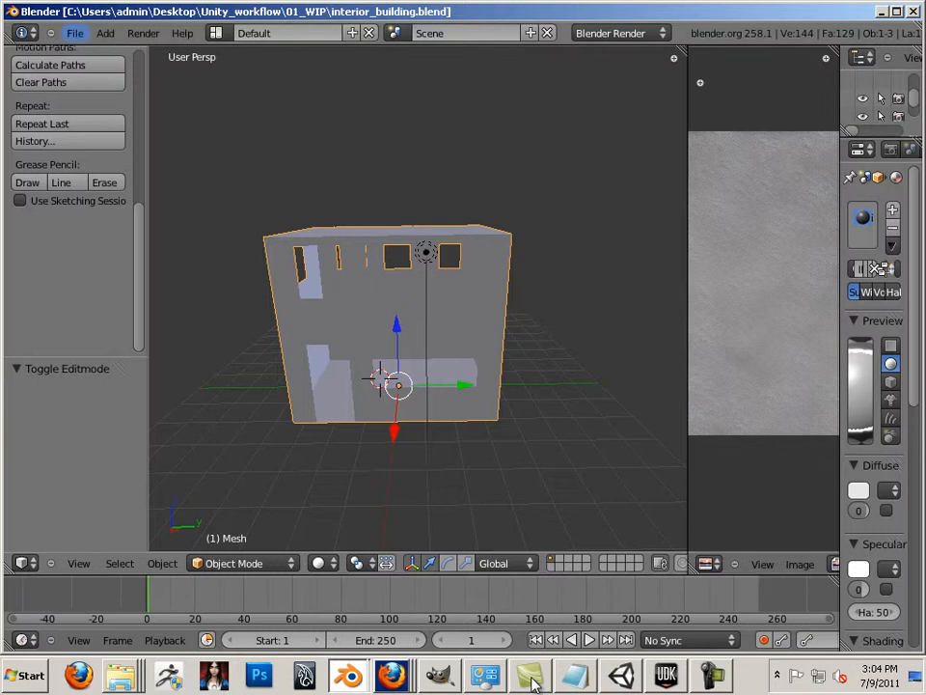
Start a new scene and delete its default cube.
left_click(74, 32)
left_click(87, 51)
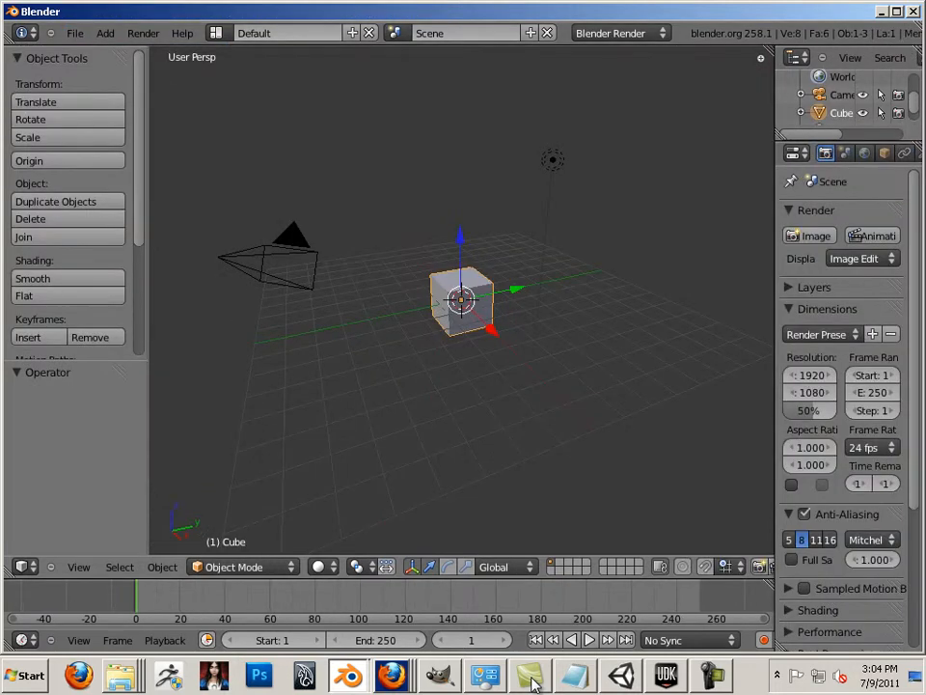
key("x")
key("Return")
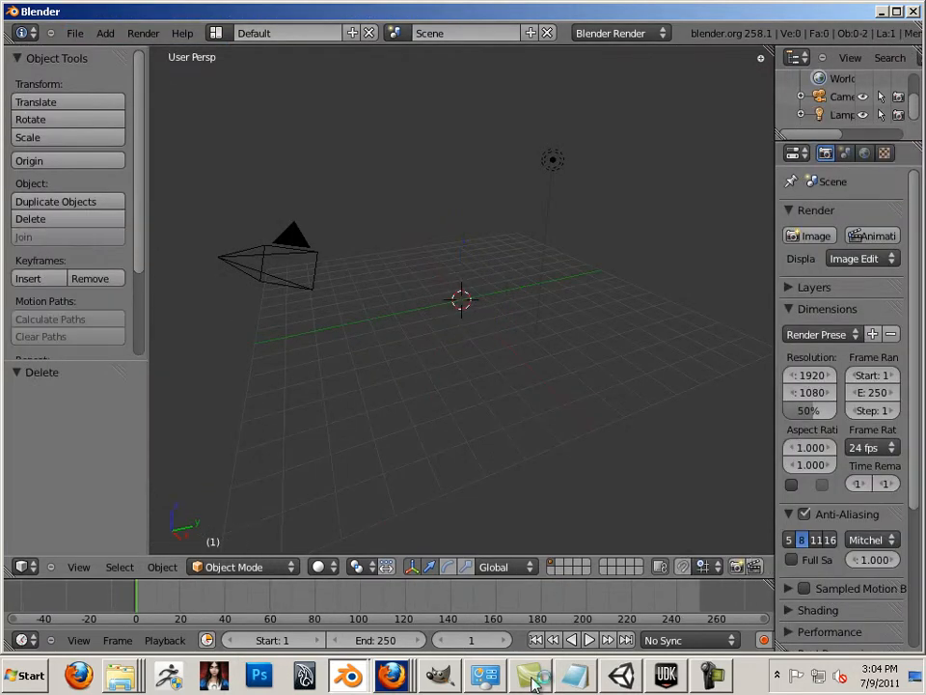
Allow UDK firewall access on private networks and import ladder.obj from the Lesson Files assets folder.
left_click(74, 33)
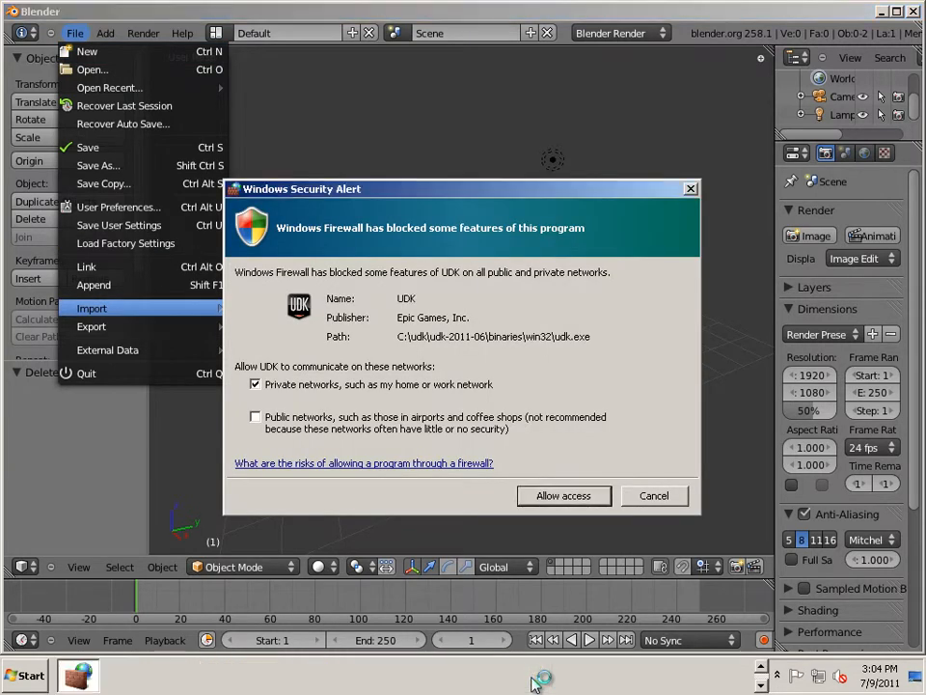
left_click(563, 495)
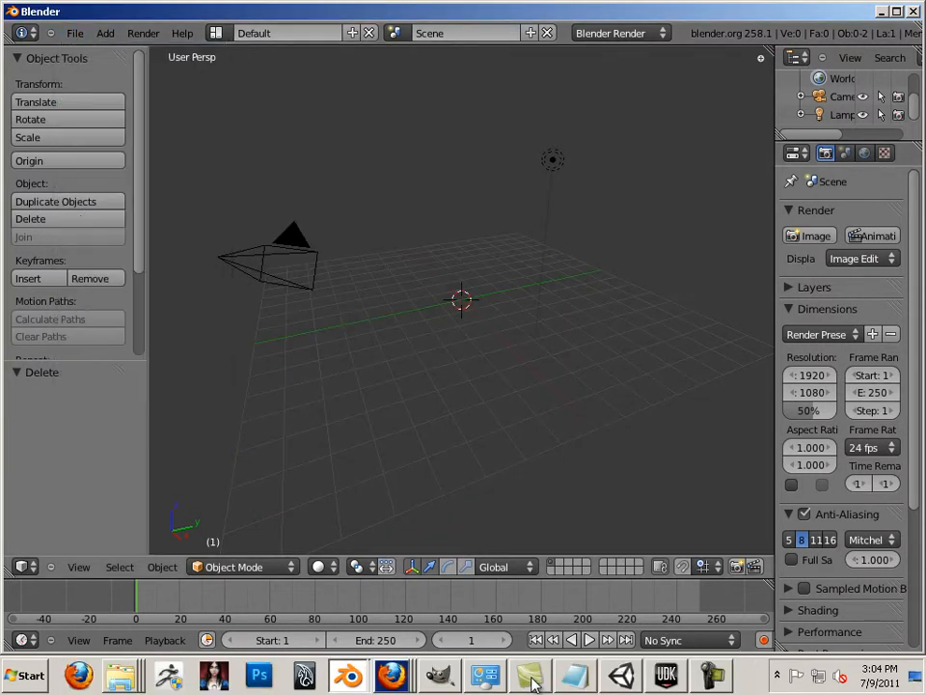
left_click(74, 32)
mouse_move(142, 326)
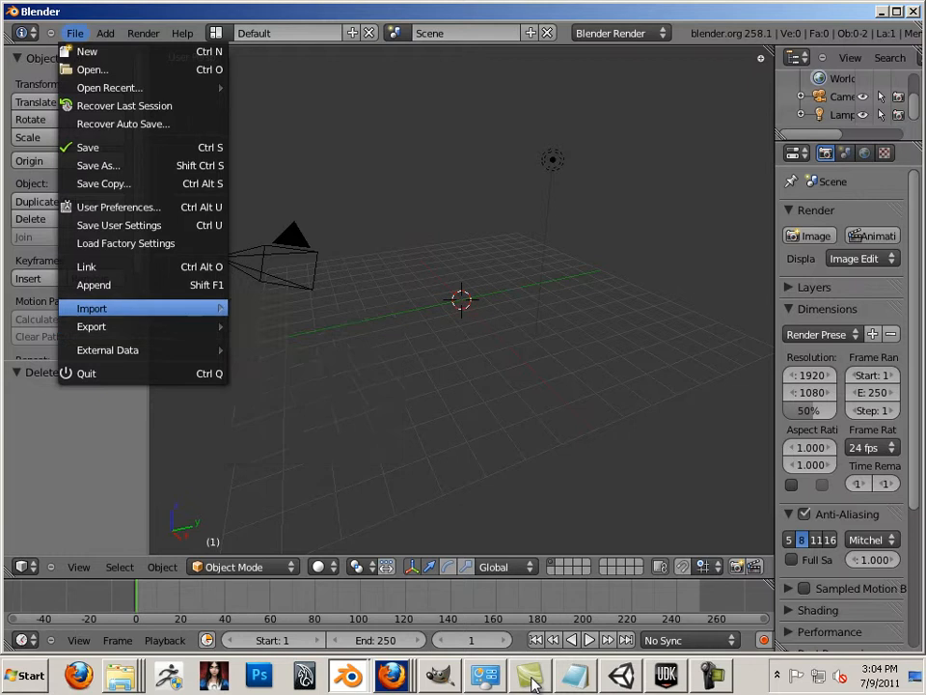
left_click(282, 416)
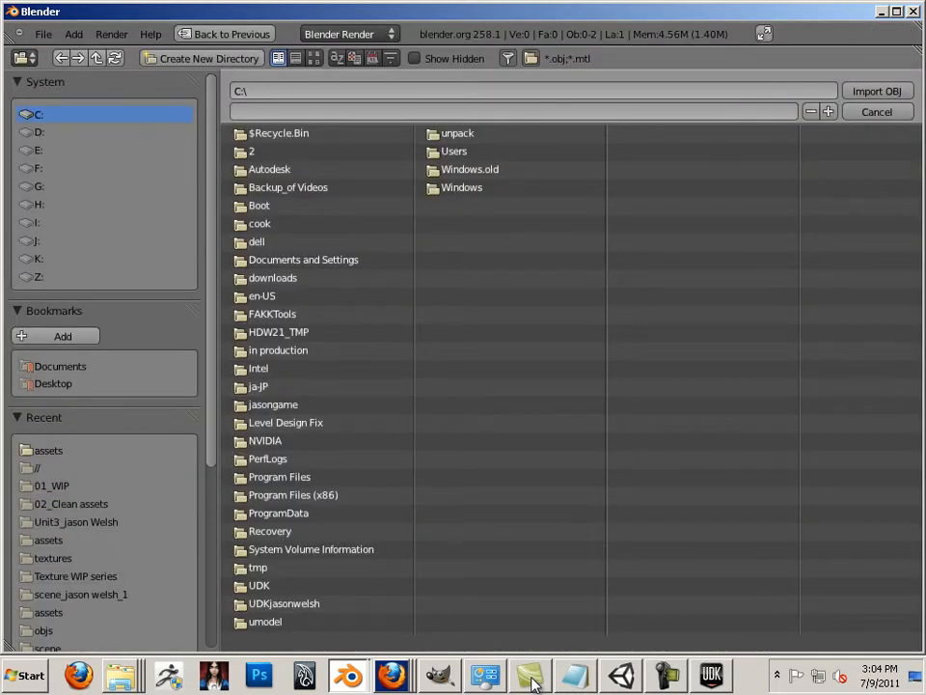
left_click(48, 449)
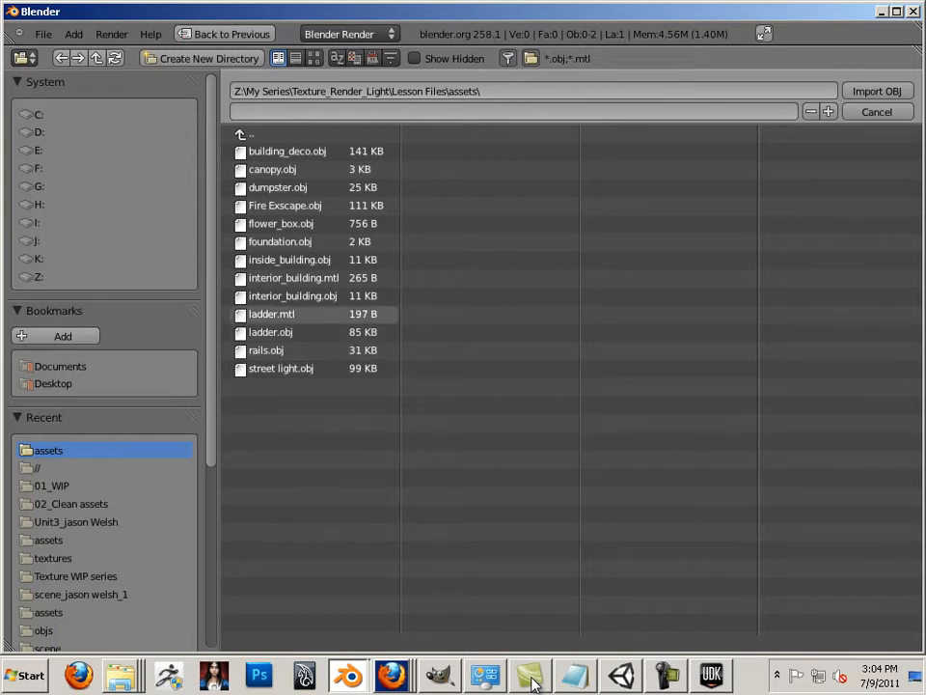
left_click(271, 332)
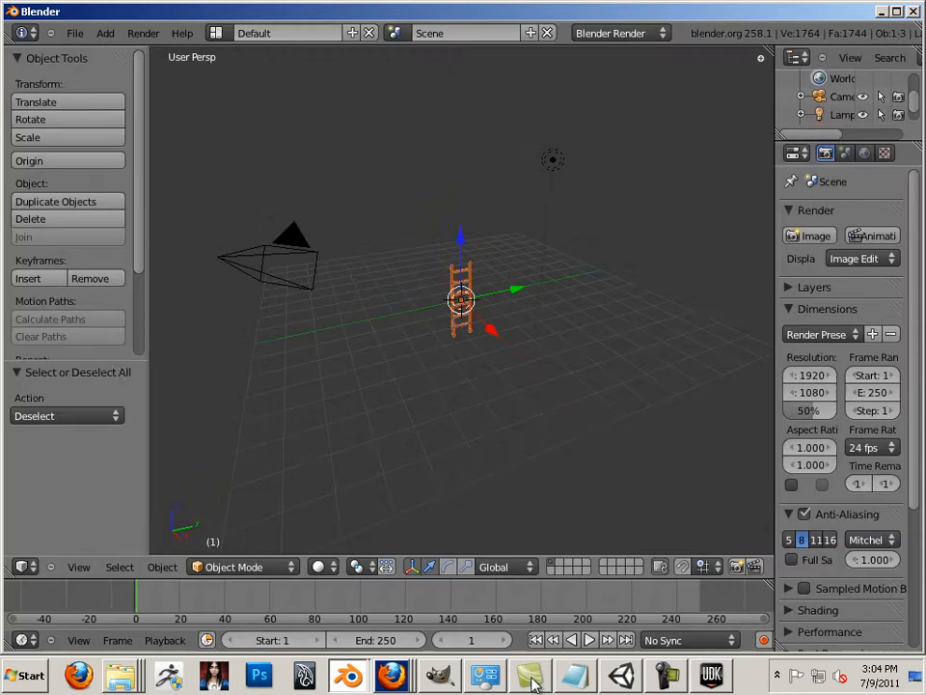
scroll(461, 299, "up", 9)
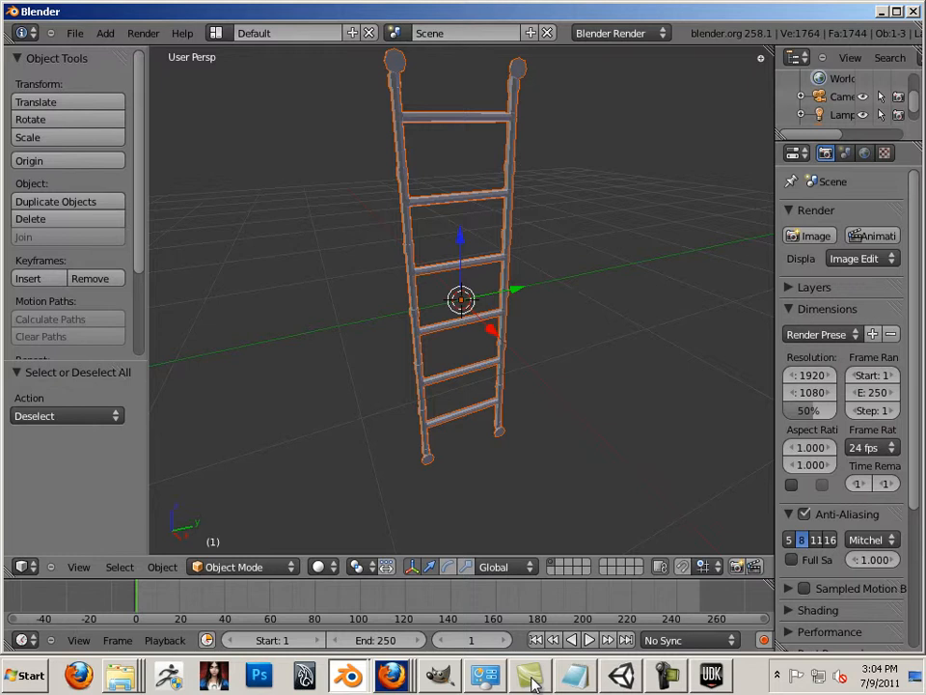
Choose the Maya key configuration and an interaction preset in the input settings of the user preferences.
left_click(74, 33)
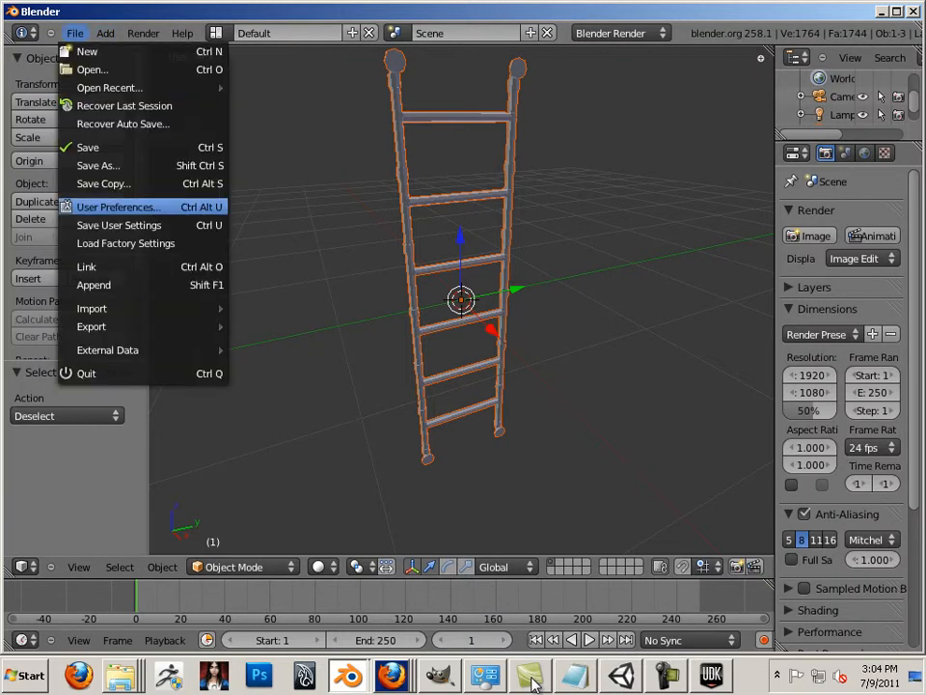
left_click(121, 206)
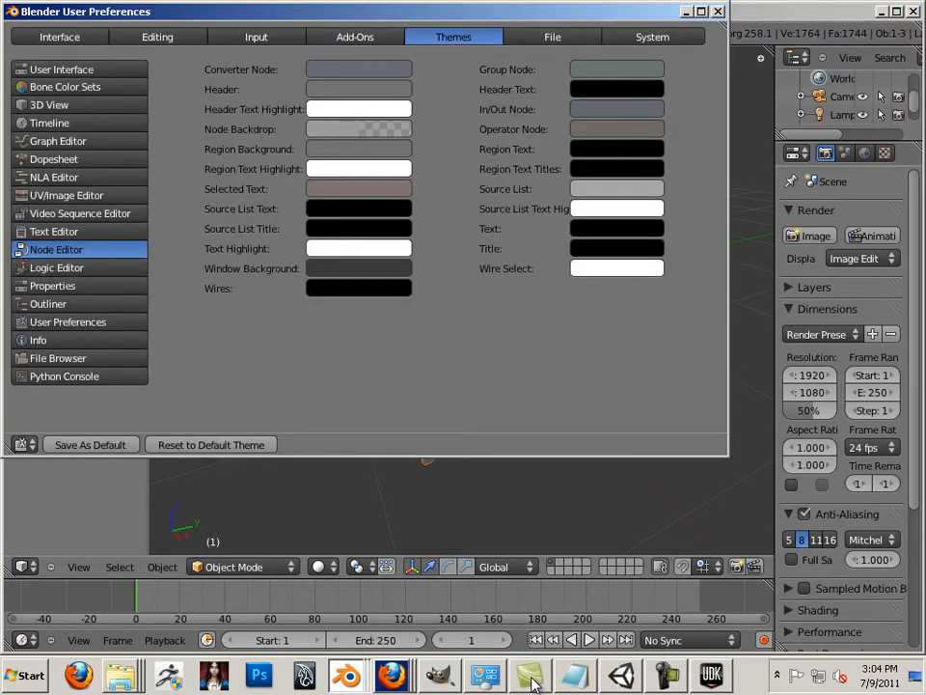
left_click(256, 37)
left_click(304, 69)
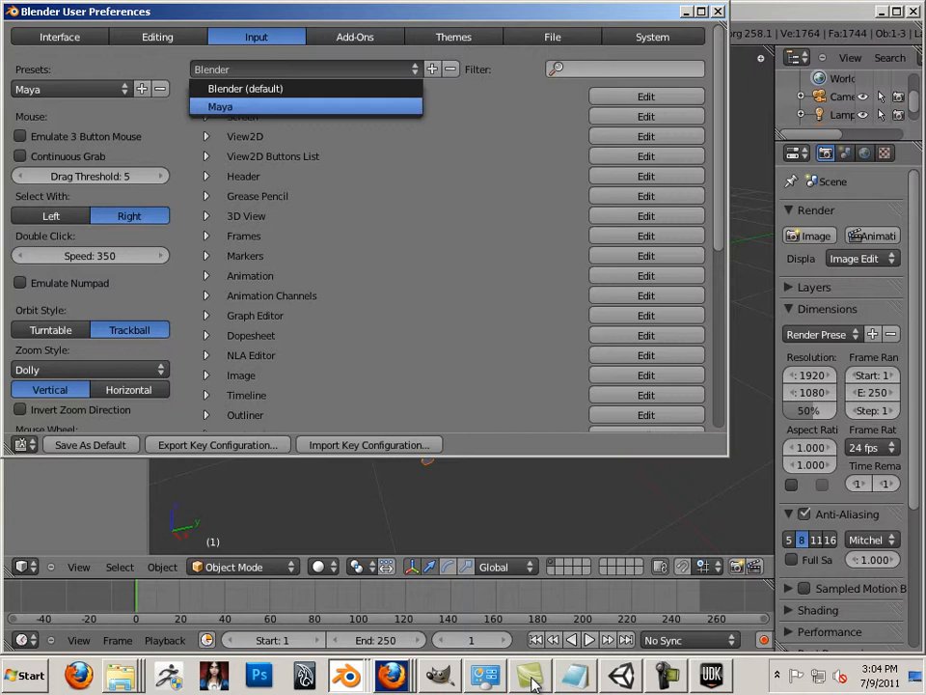
left_click(219, 105)
left_click(70, 88)
left_click(45, 107)
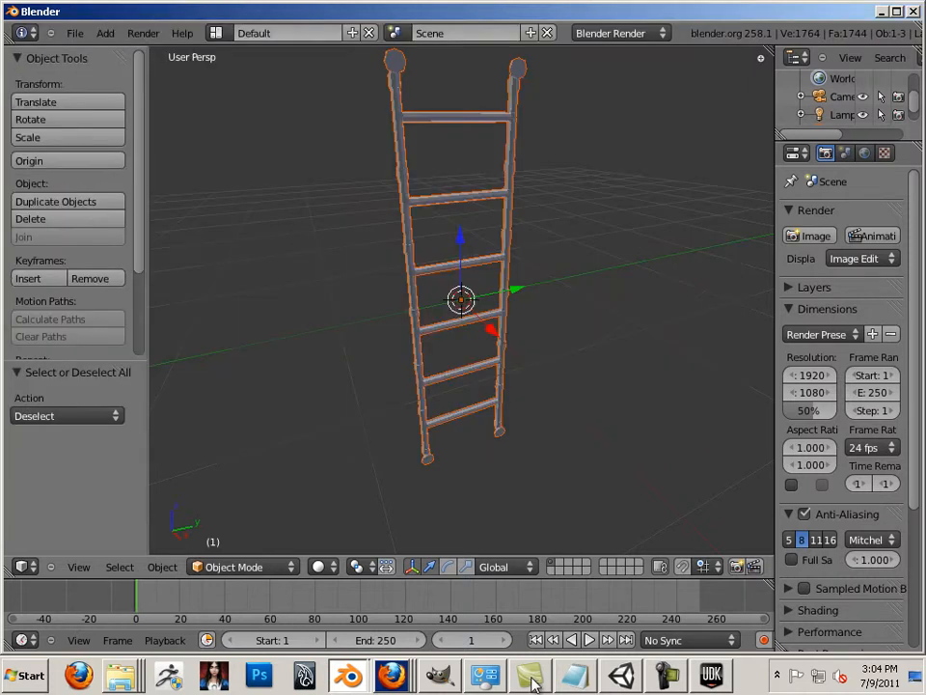
Examine the ladder's rungs, side rails and curved upper ends from several angles.
mouse_move(461, 300)
middle_mouse_down()
mouse_move(635, 333)
mouse_move(753, 300)
mouse_move(382, 409)
middle_mouse_up()
scroll(461, 300, "up", 3)
scroll(461, 300, "down", 3)
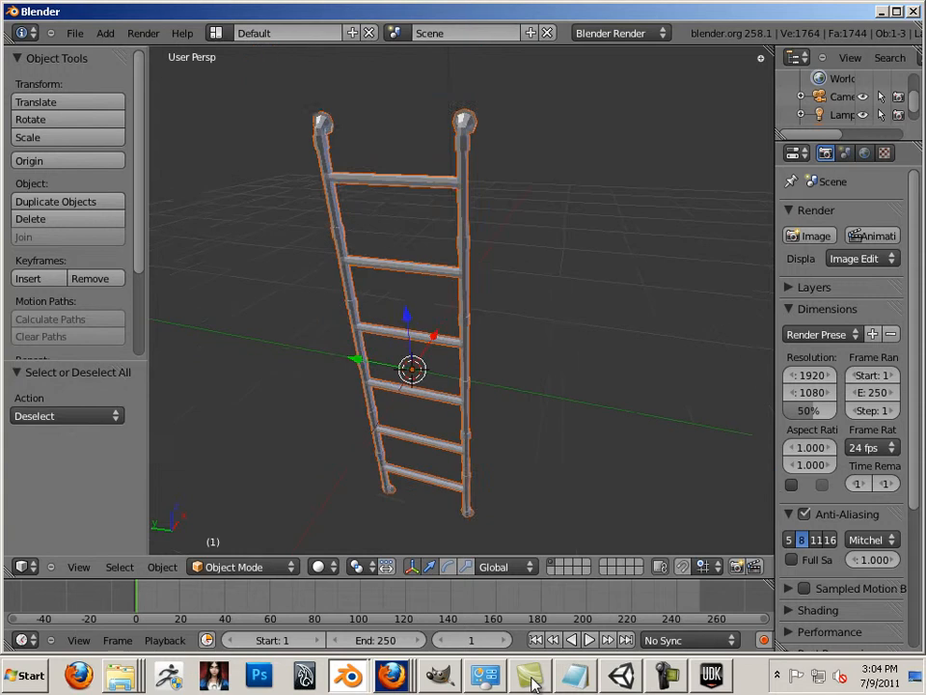
scroll(461, 300, "down", 1)
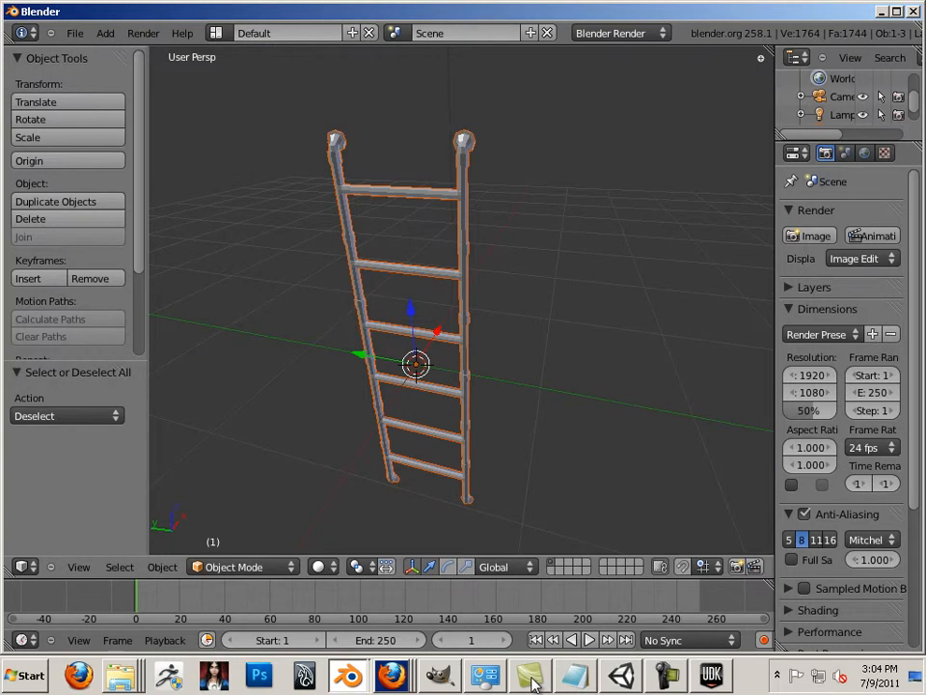
mouse_move(461, 300)
middle_mouse_down()
mouse_move(511, 274)
mouse_move(318, 285)
mouse_move(679, 318)
mouse_move(590, 300)
middle_mouse_up()
scroll(461, 300, "up", 4)
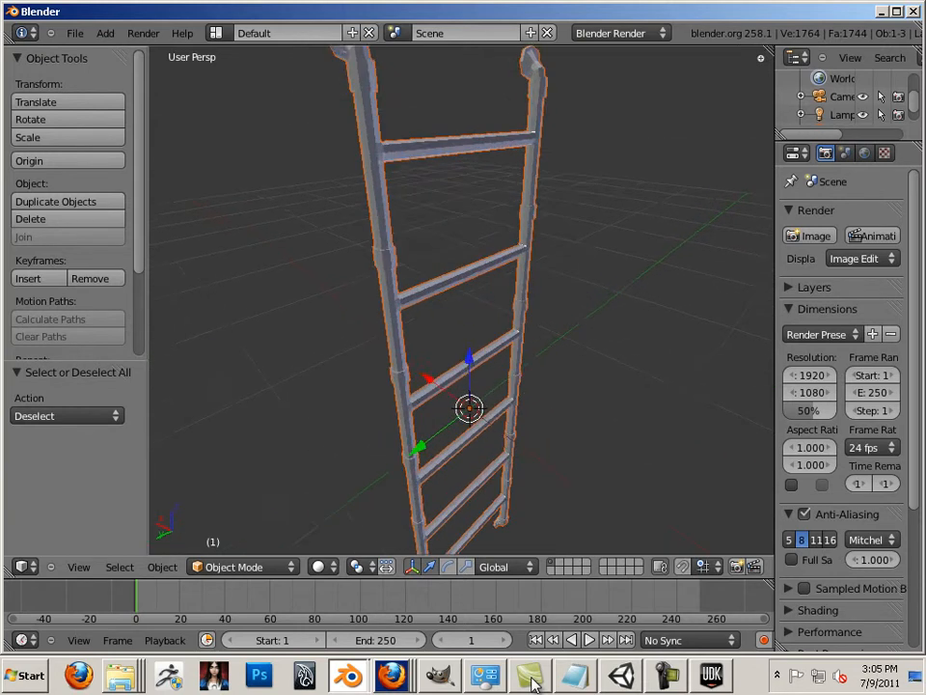
mouse_move(461, 300)
middle_mouse_down("shift")
mouse_move(532, 410)
mouse_move(420, 401)
mouse_move(324, 424)
mouse_move(377, 404)
mouse_move(353, 394)
mouse_move(327, 399)
mouse_move(588, 400)
mouse_move(521, 444)
mouse_move(439, 400)
mouse_move(451, 401)
mouse_move(453, 425)
mouse_move(410, 428)
mouse_move(540, 429)
mouse_move(463, 426)
middle_mouse_up("shift")
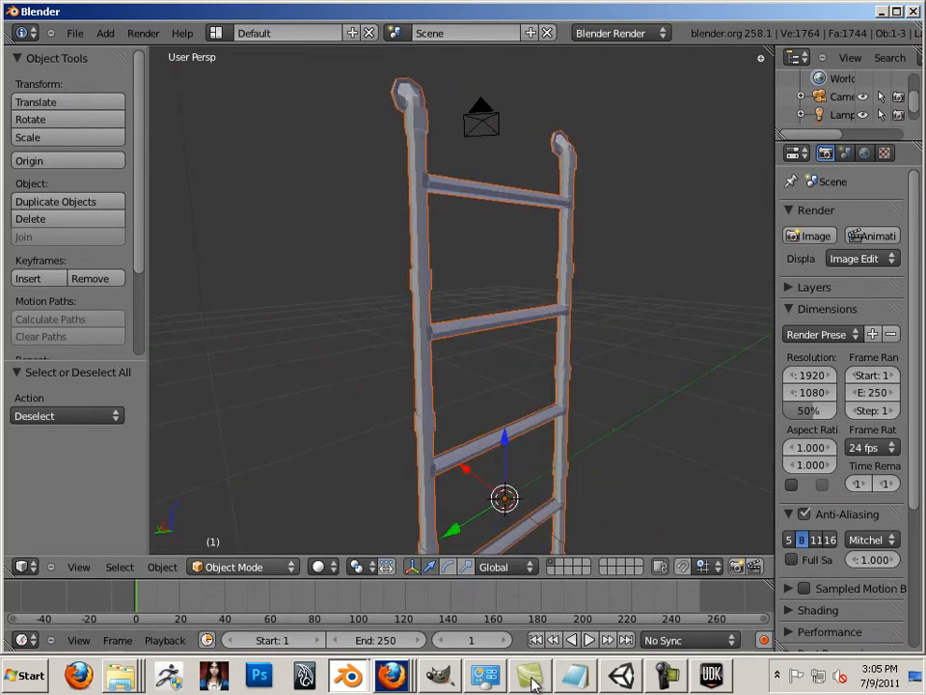
Select the ladder and enter Edit Mode on its mesh.
left_click(243, 566)
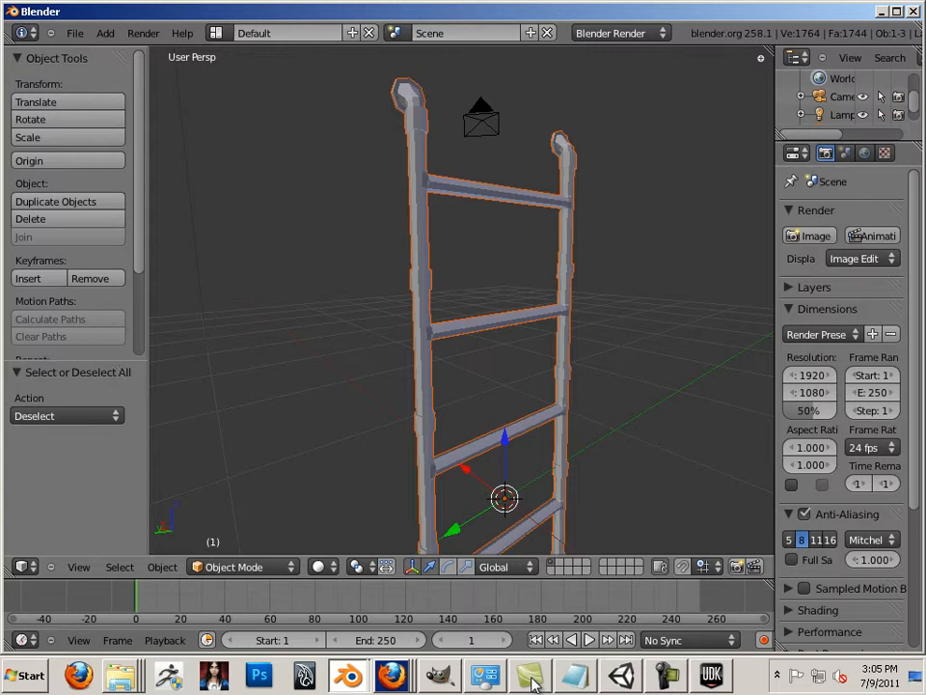
right_click(421, 386)
key("Tab")
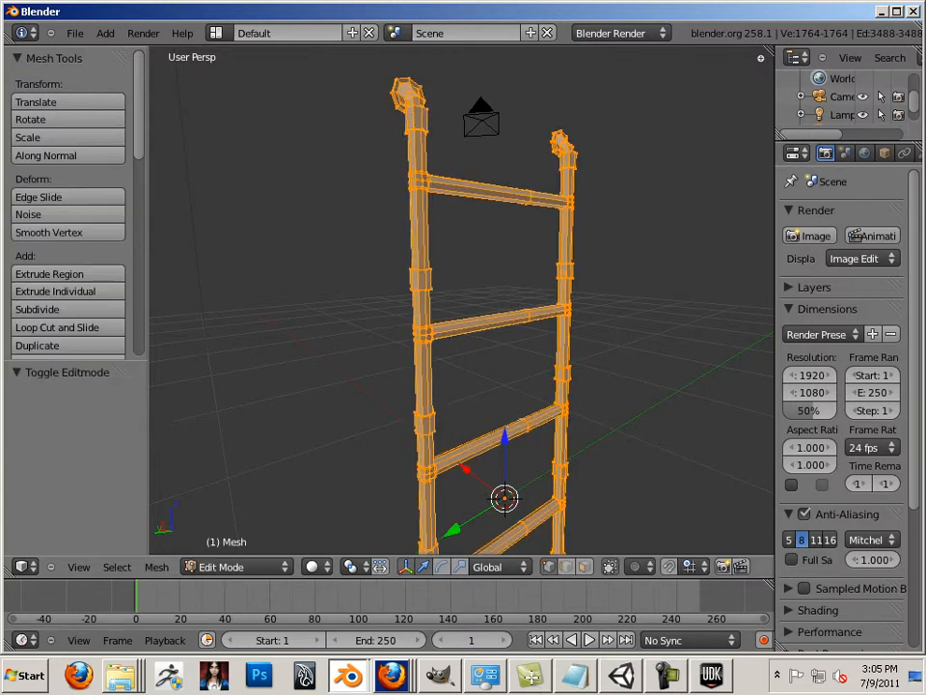
middle_click_drag(532, 386, 441, 386, "shift")
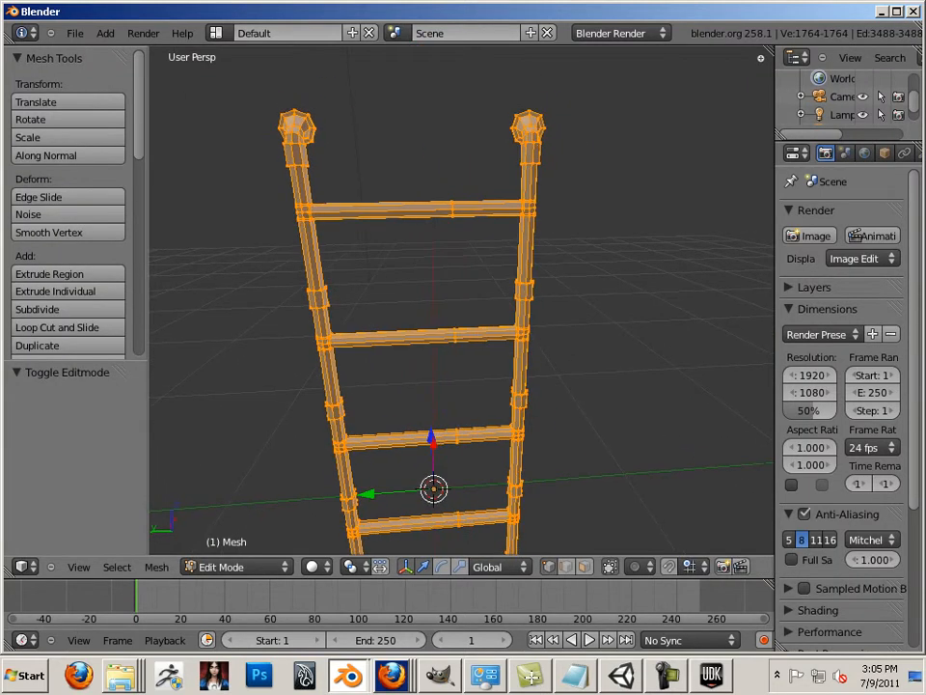
Select all linked parts of the ladder below its top rung section, down to the feet, and delete their faces.
right_click(525, 299)
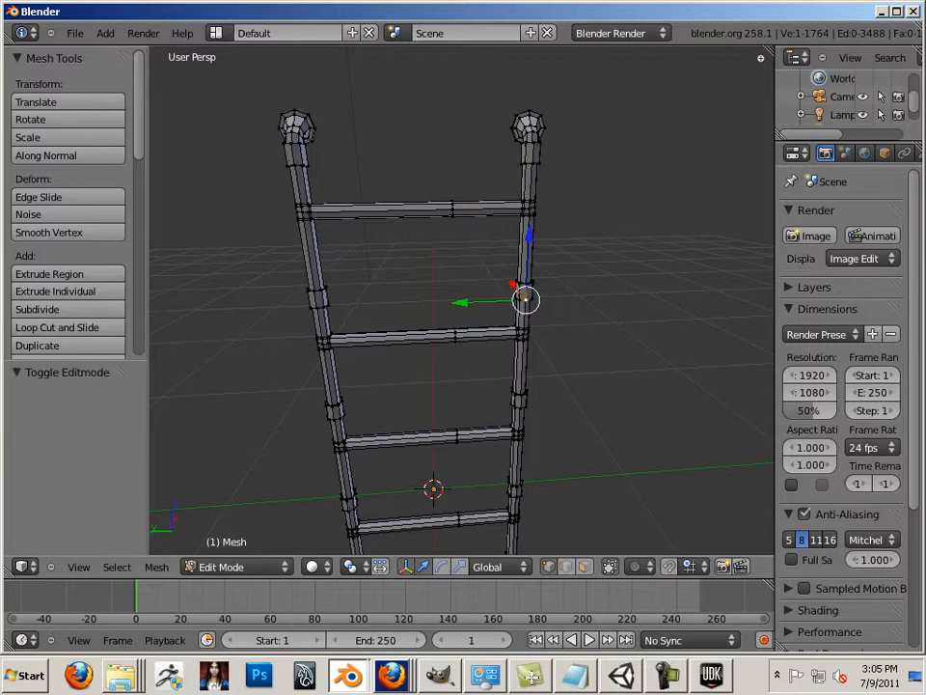
key("l")
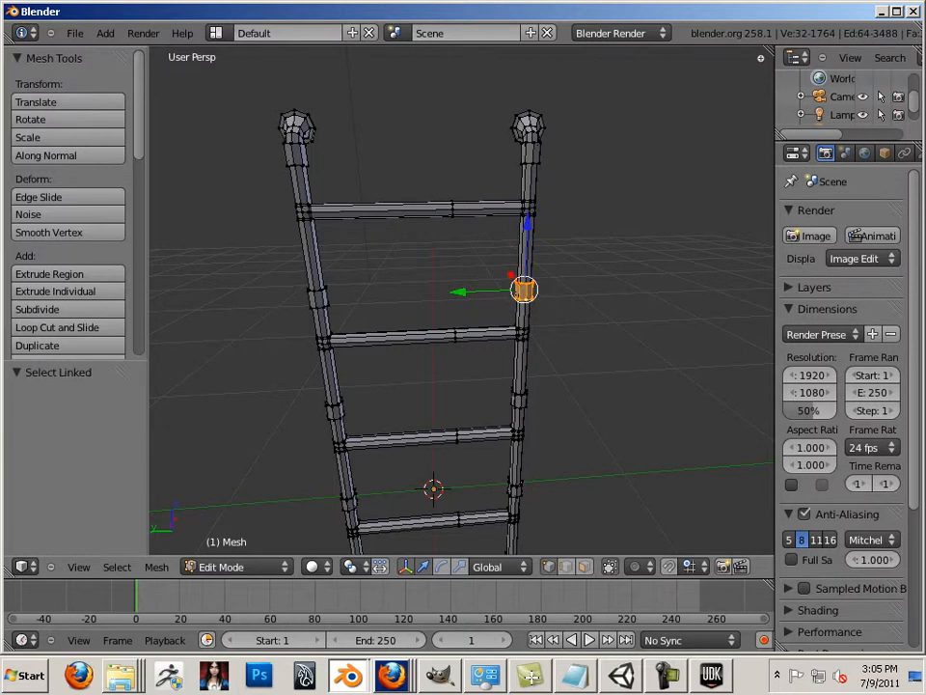
key("l")
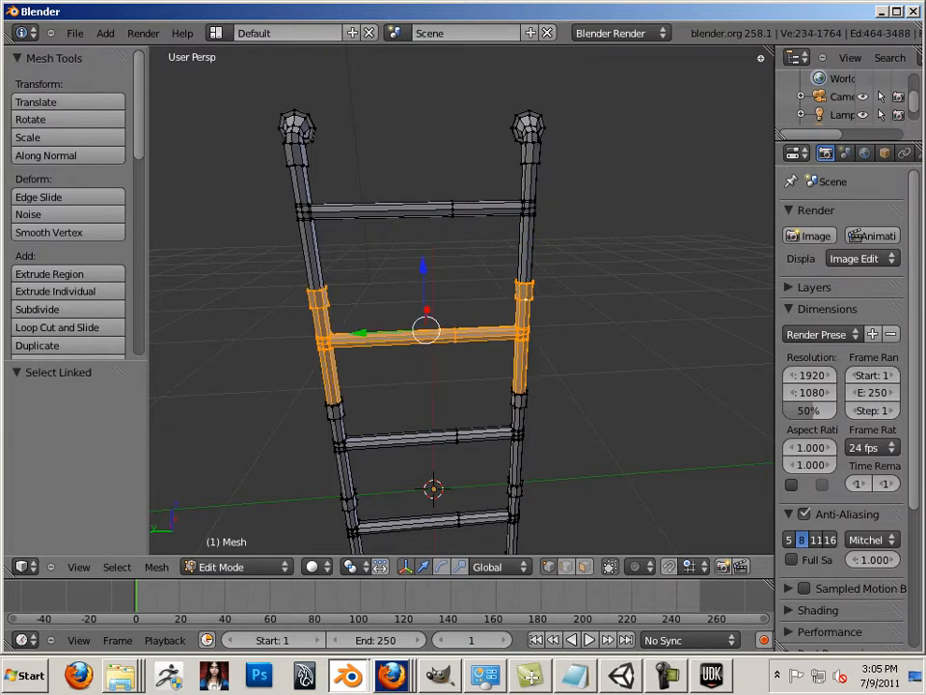
key("l")
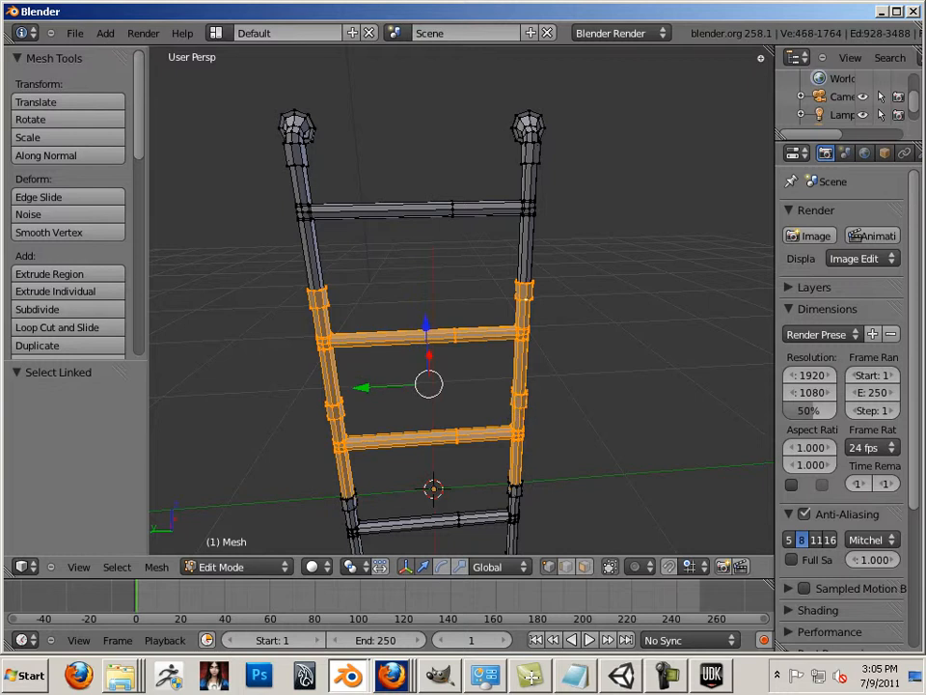
scroll(461, 304, "down", 3)
key("l")
key("l")
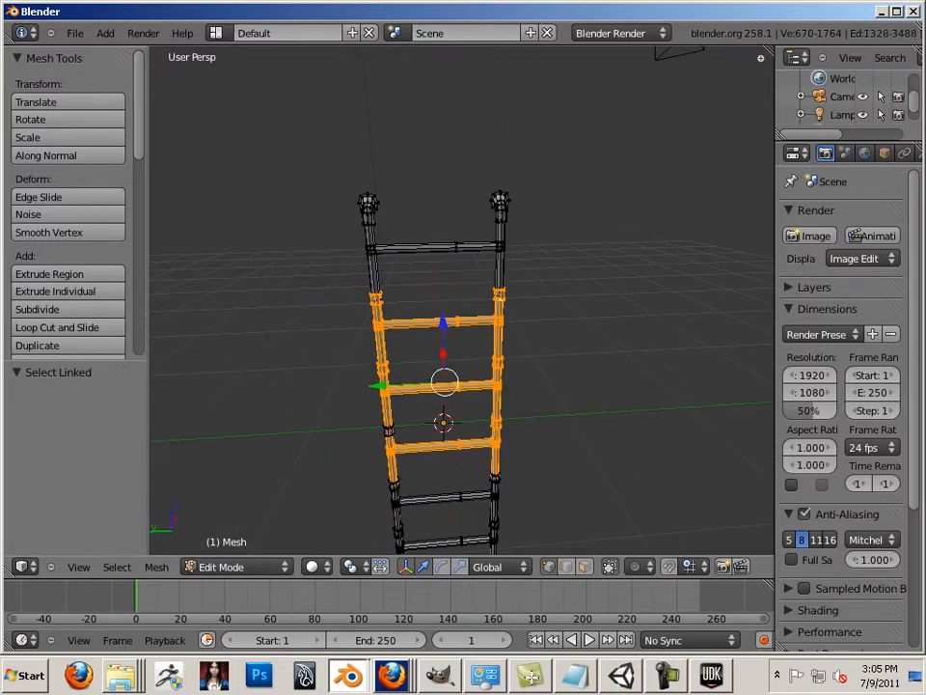
key("l")
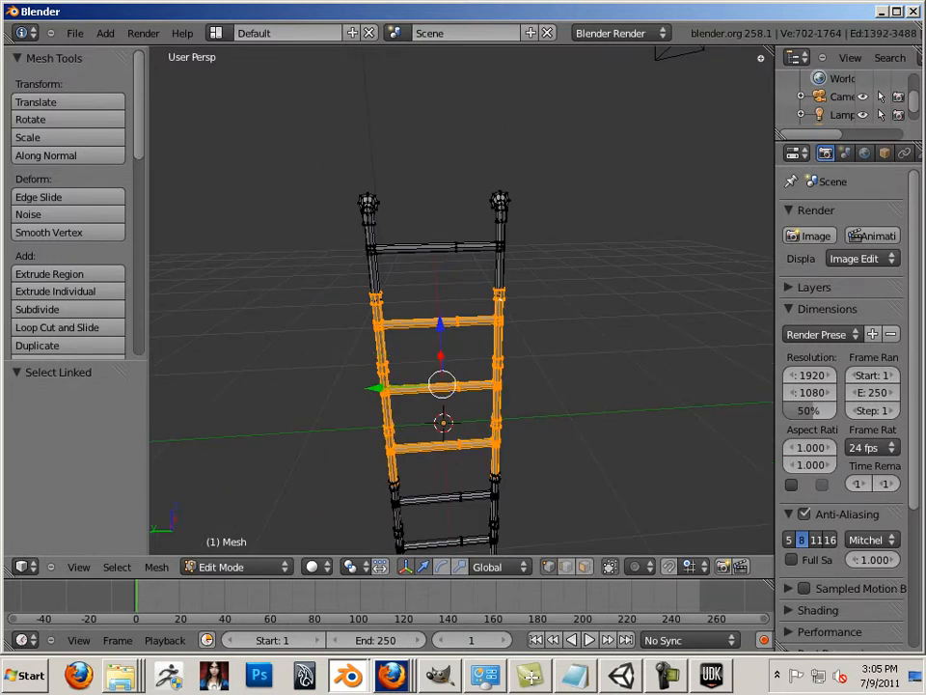
key("l")
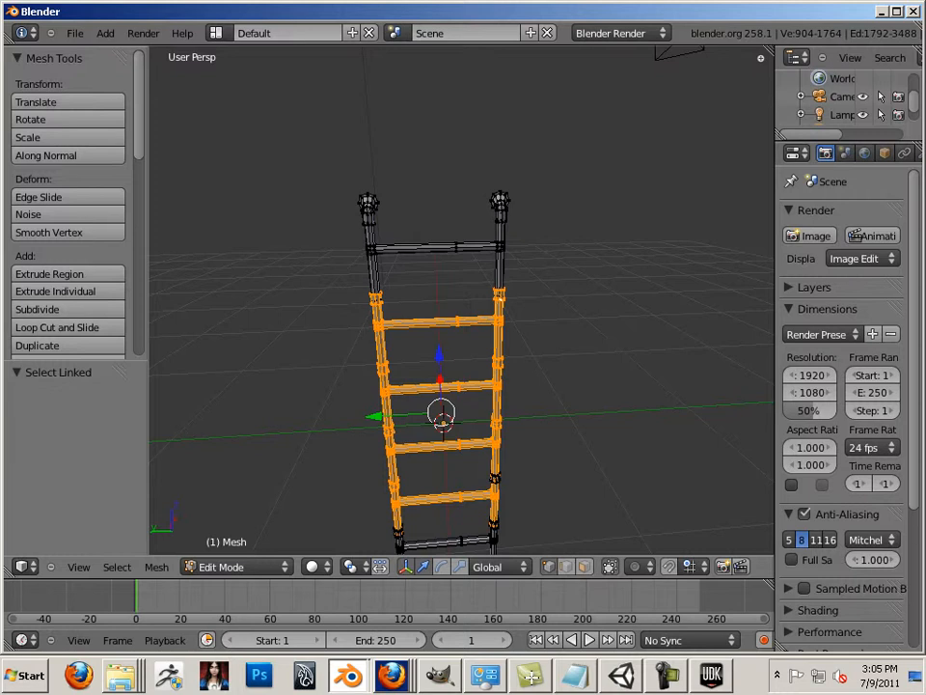
scroll(328, 309, "down", 2)
key("l")
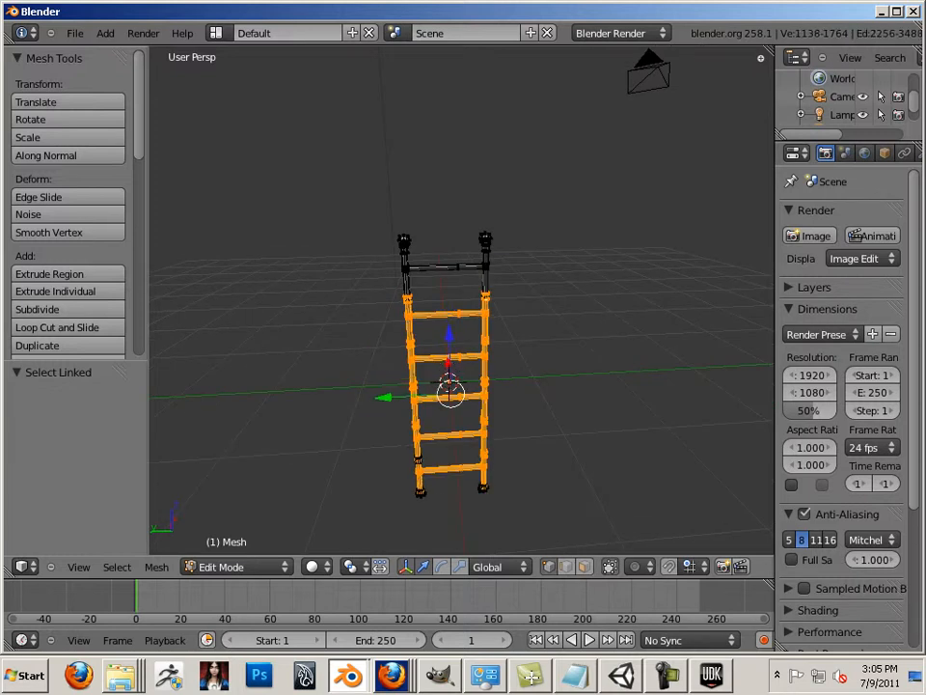
key("l")
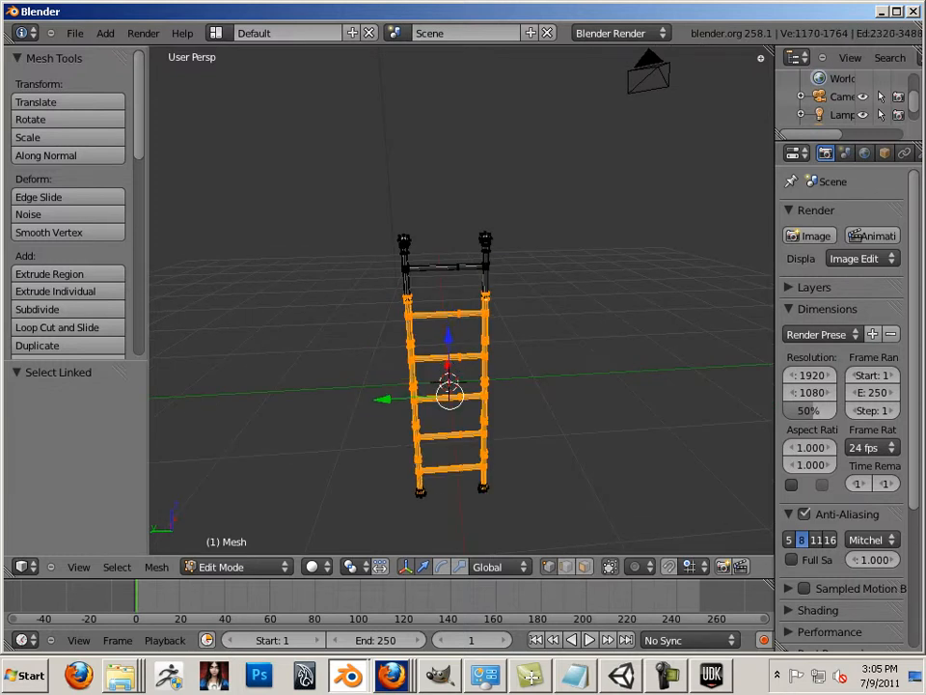
key("l")
key("l")
key("l")
key("l")
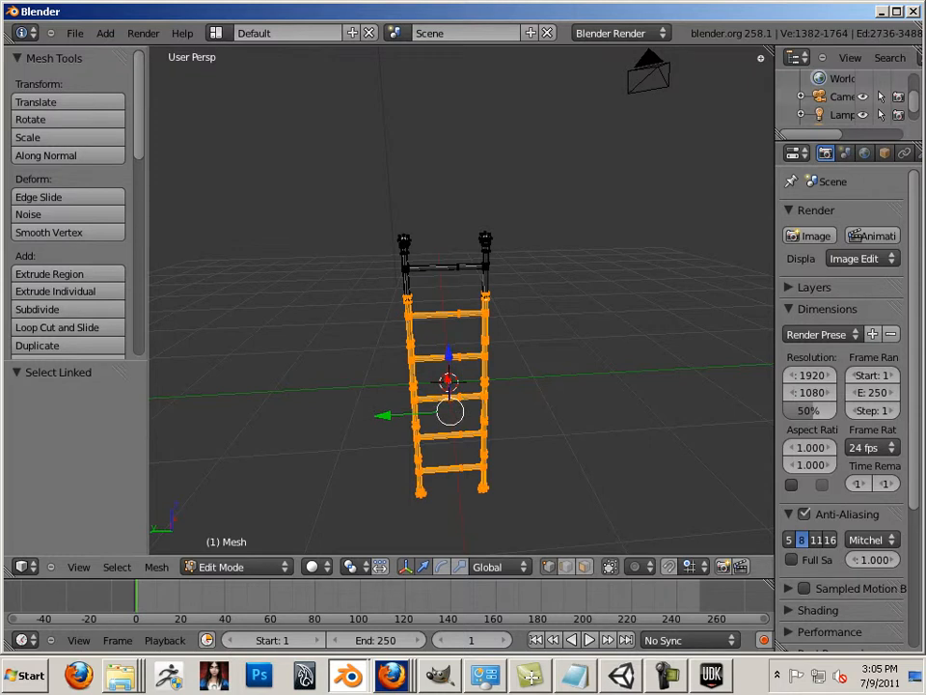
key("x")
left_click(351, 488)
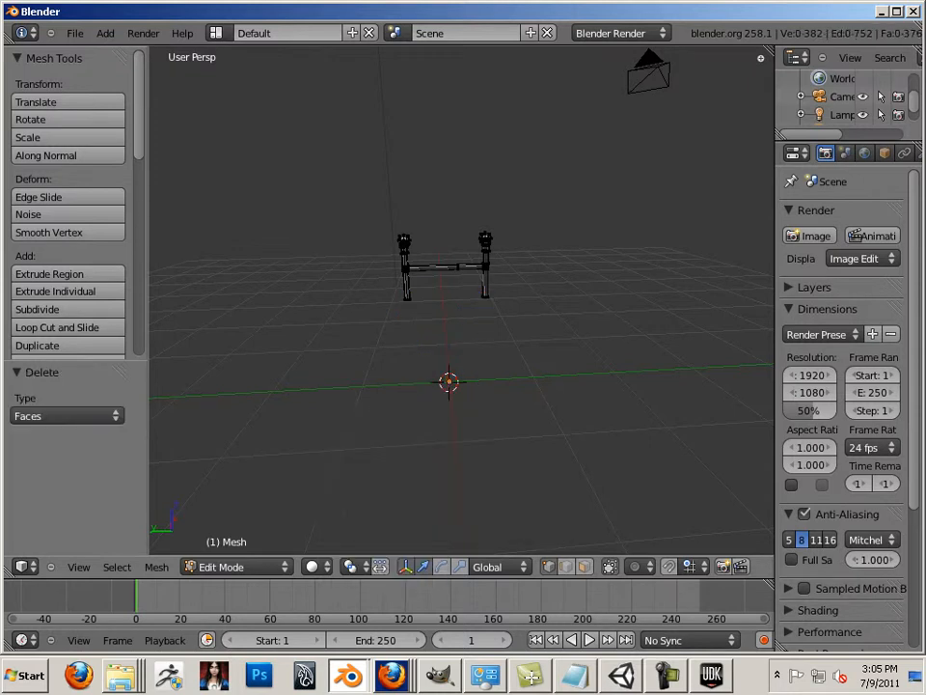
Select the whole curved end cap on the right post and raise it about 0.295 along Z, clear of the post.
middle_click_drag(461, 300, 463, 359, "shift")
scroll(461, 300, "up", 5)
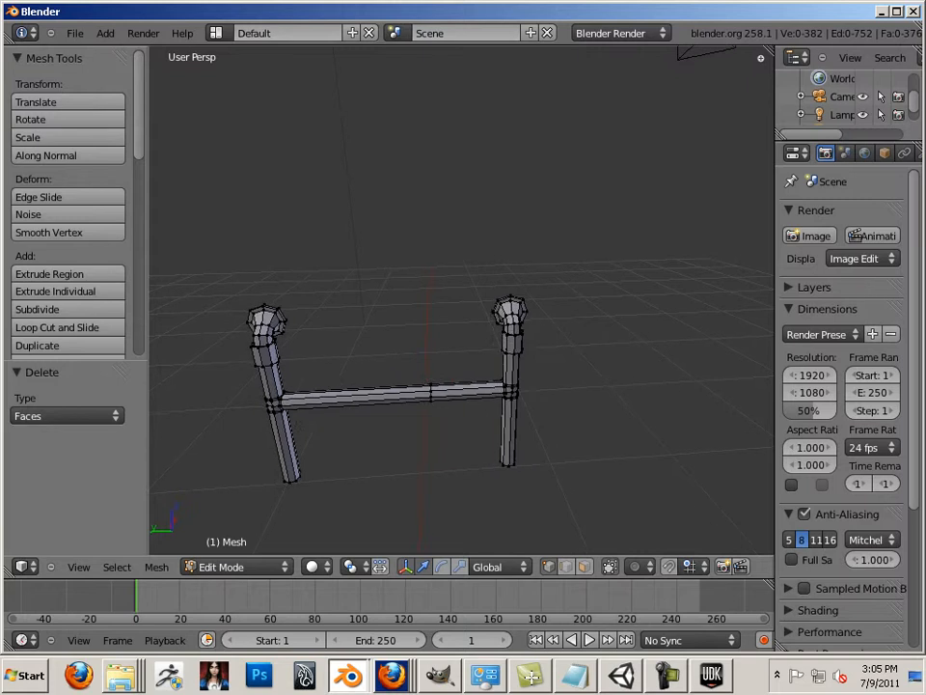
right_click(510, 317)
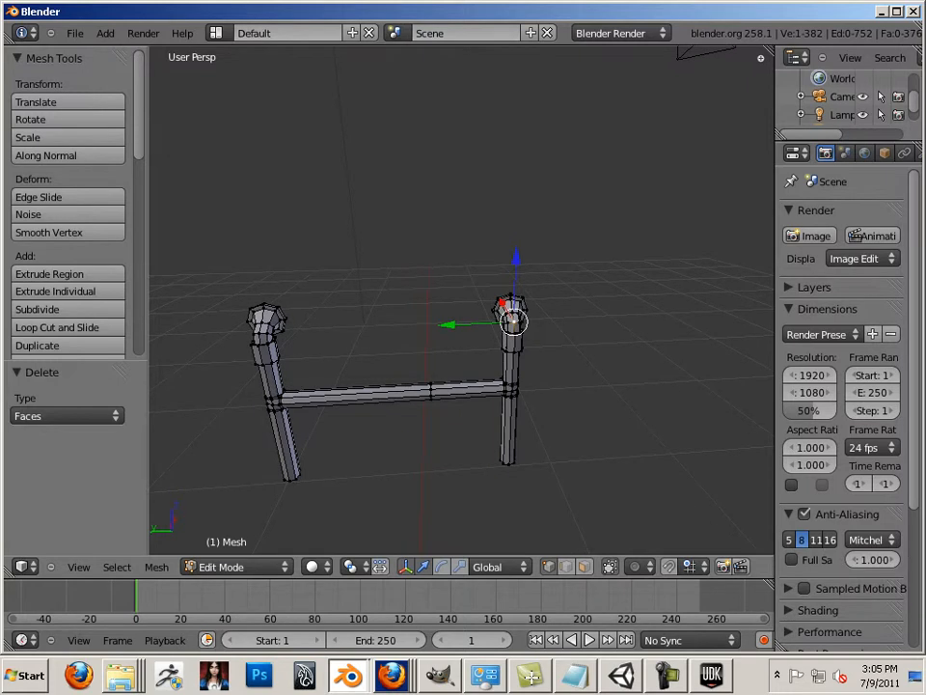
key("l")
left_click_drag(512, 252, 516, 168)
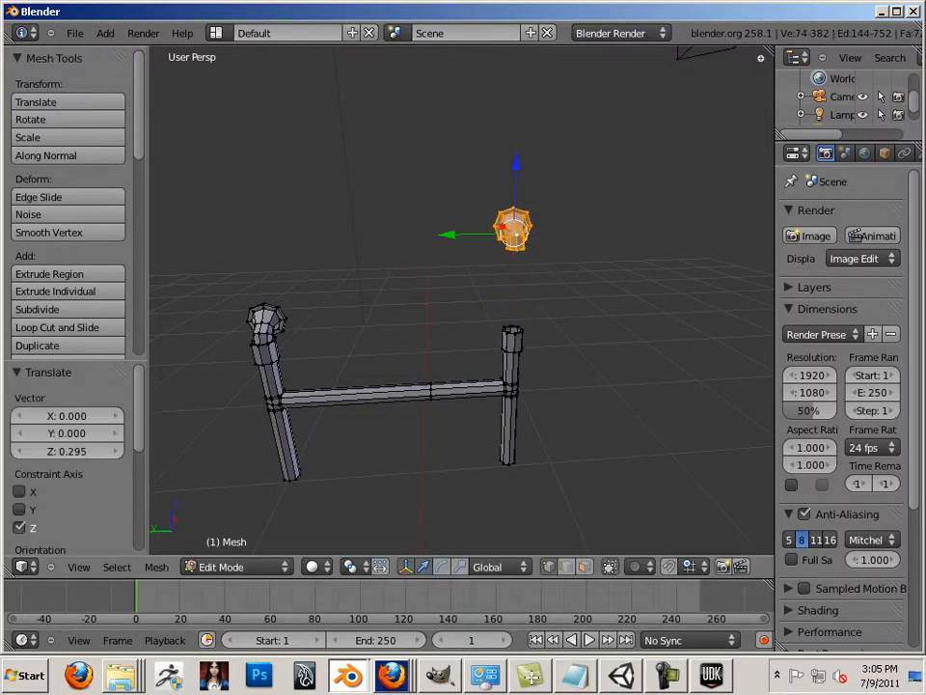
Delete the faces of the left post's curved end cap and of the collar beneath it.
right_click(259, 333)
key("l")
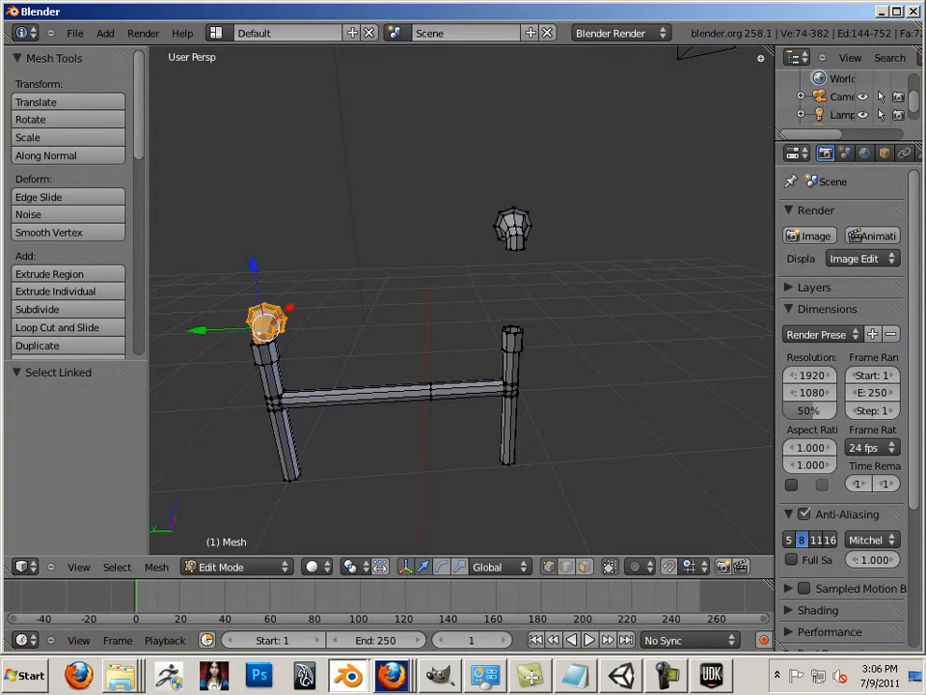
key("x")
left_click(285, 319)
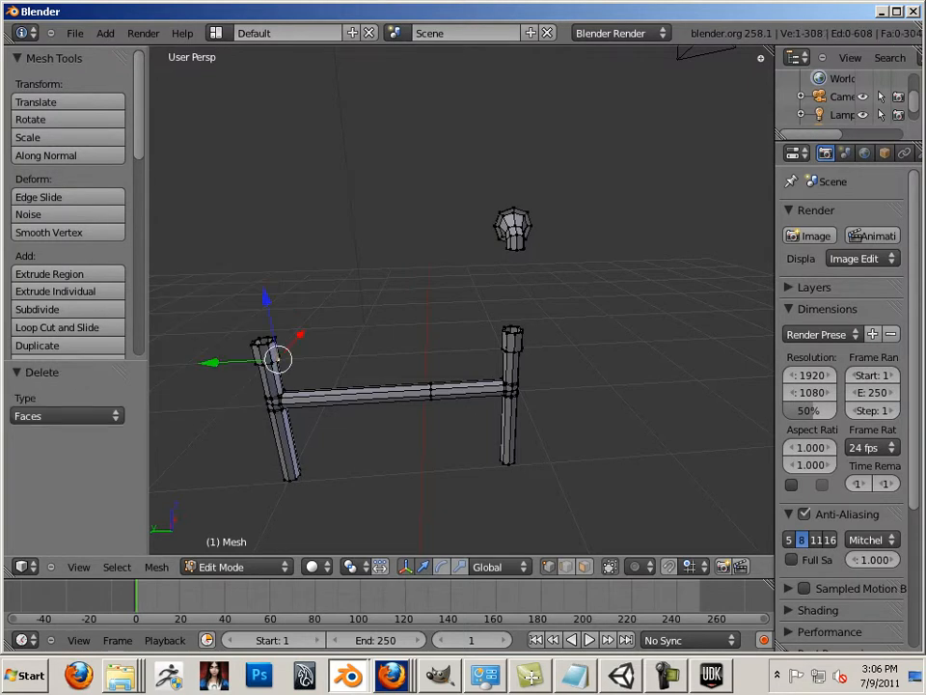
key("ctrl+z")
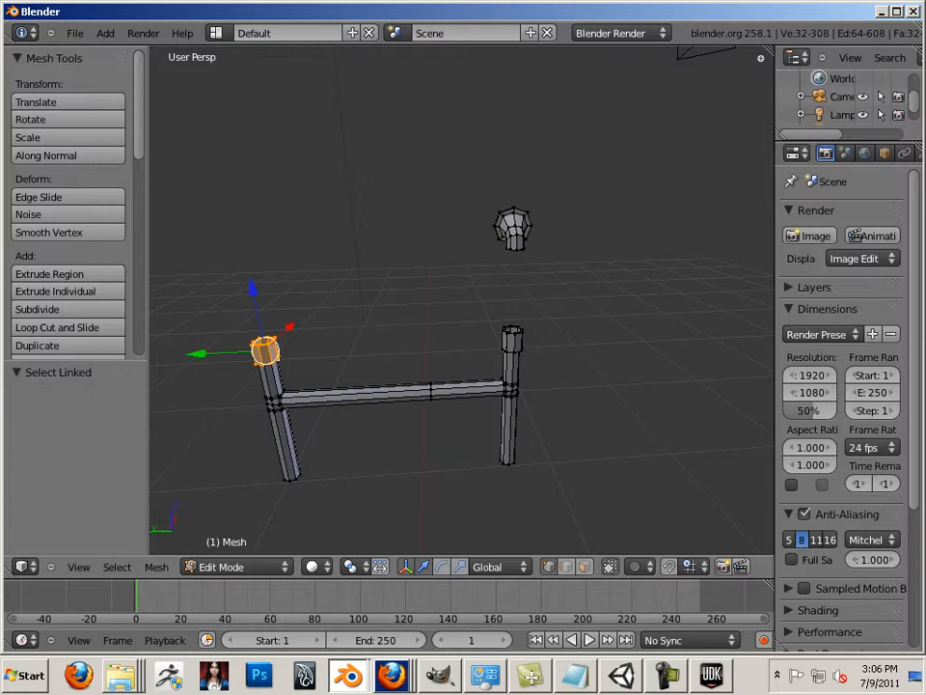
key("x")
left_click(229, 349)
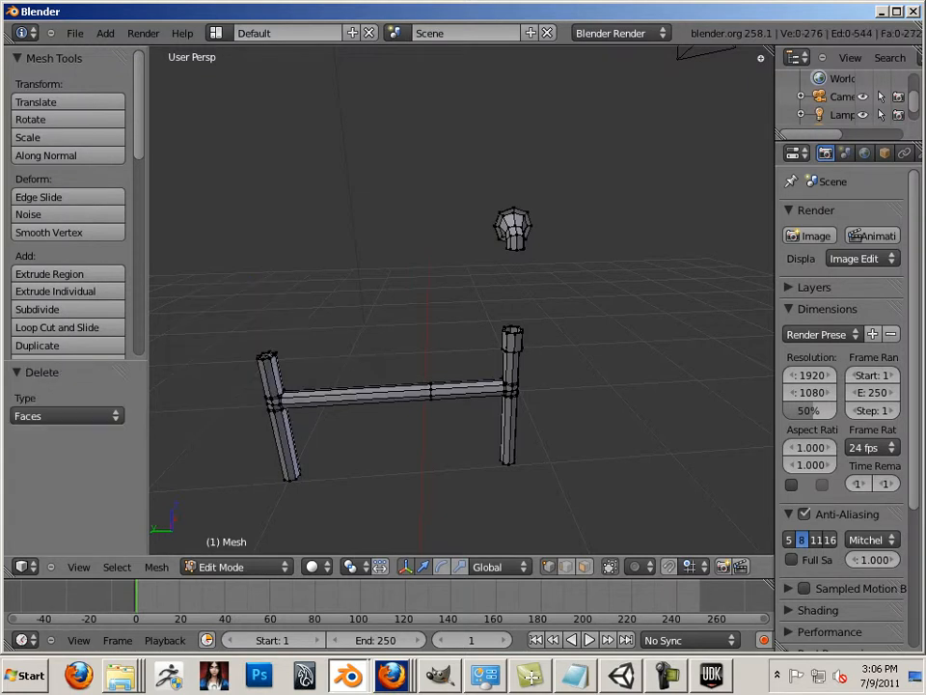
Move the right post's whole collar upward, about 0.83 along Y to above the left post, and another 0.181 along Z.
right_click(513, 332)
key("l")
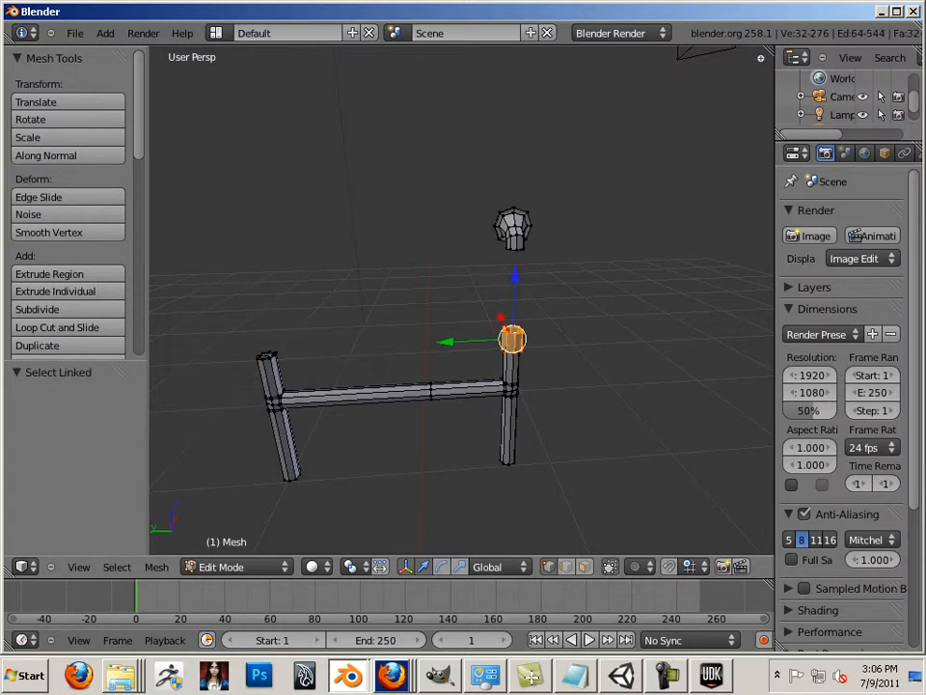
key("g")
key("z")
key("Return")
key("g")
key("y")
key("Return")
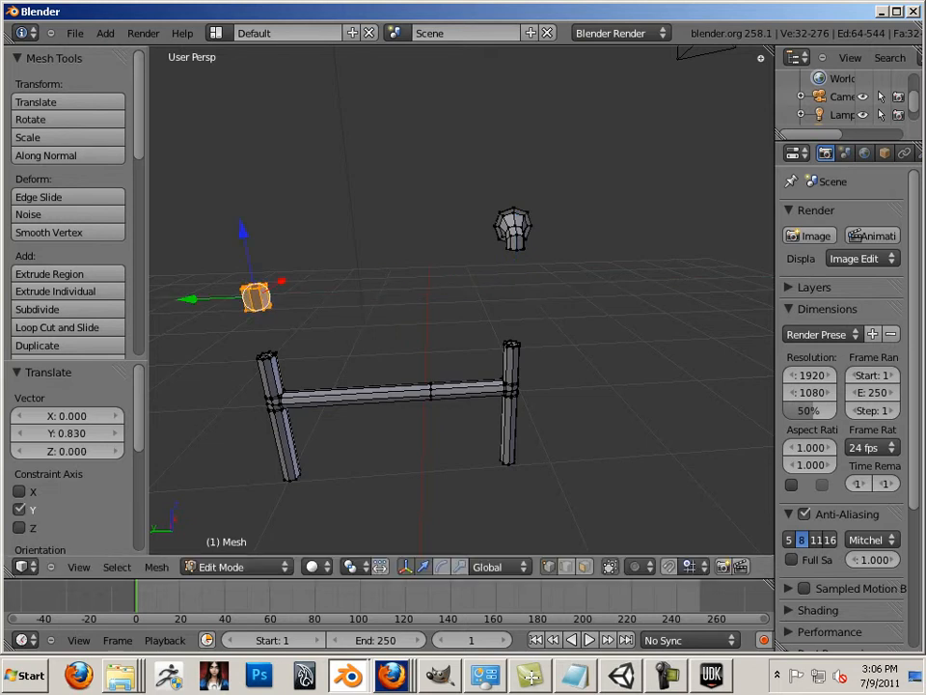
key("g")
key("z")
key("Return")
Fine-tune the floating collar's position with a small free move, about 0.045 along Y and about -0.007 along Z.
middle_click_drag(256, 239, 405, 240, "shift")
key("g")
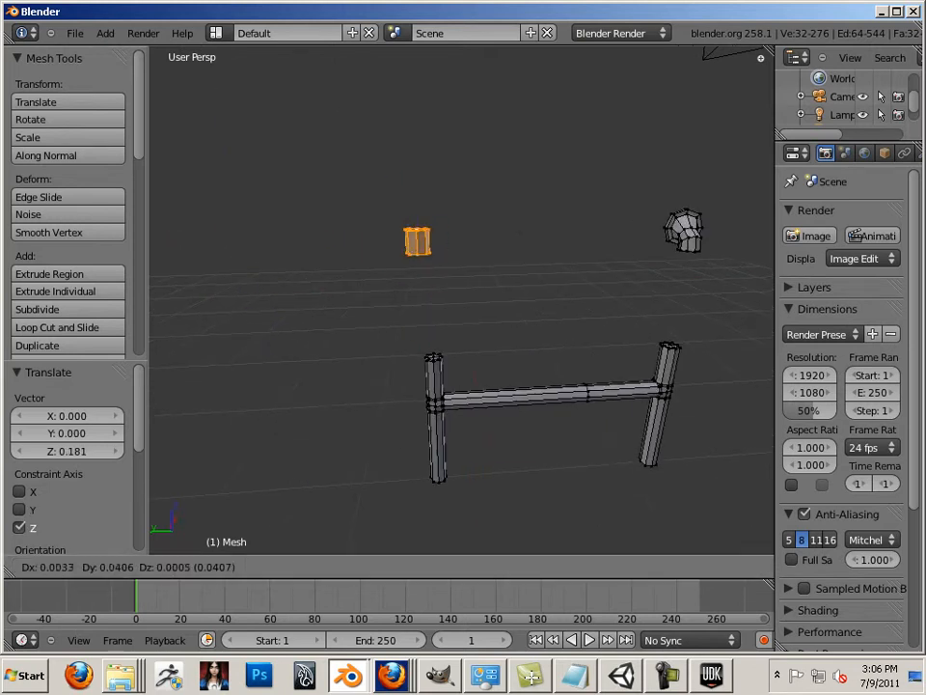
left_click(345, 178)
middle_click_drag(345, 179, 275, 183)
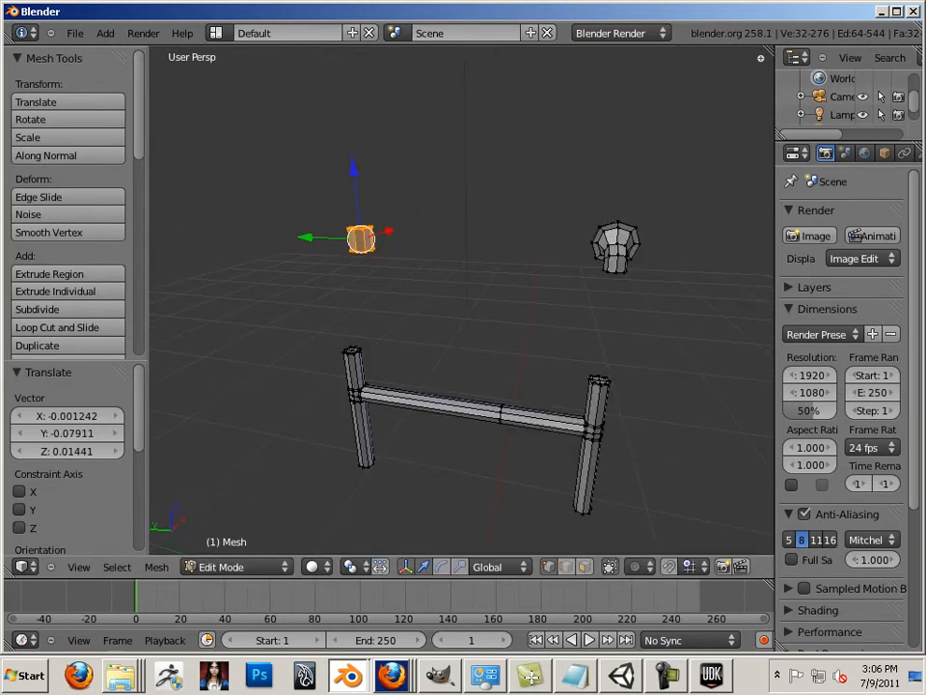
key("g")
key("y")
key("Return")
middle_click_drag(463, 290, 111, 246)
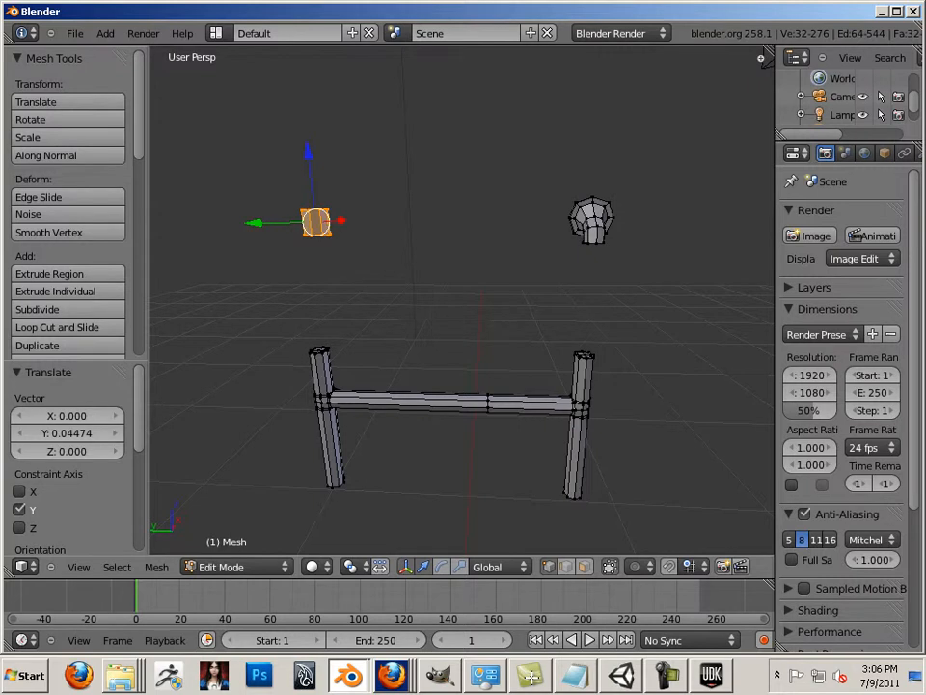
scroll(461, 299, "up", 2)
middle_click_drag(461, 299, 528, 303)
mouse_move(427, 140)
left_mouse_down()
mouse_move(427, 154)
mouse_move(428, 144)
left_mouse_up()
middle_click_drag(428, 145, 328, 149)
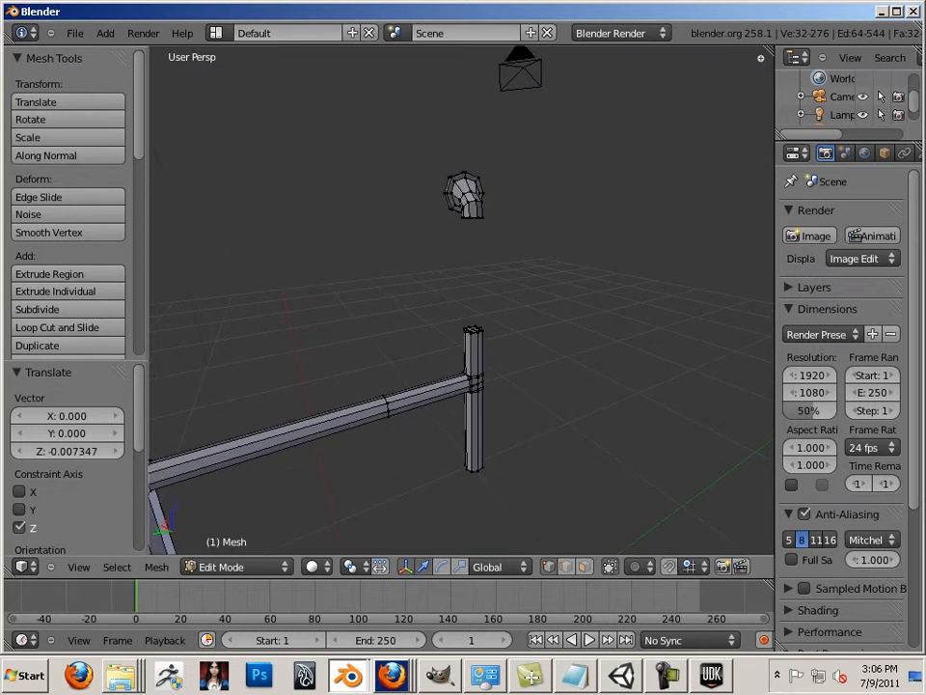
Examine the separated end cap, collar and remaining rung section in Object Mode and Edit Mode.
right_click(470, 217)
middle_click_drag(469, 217, 590, 211, "shift")
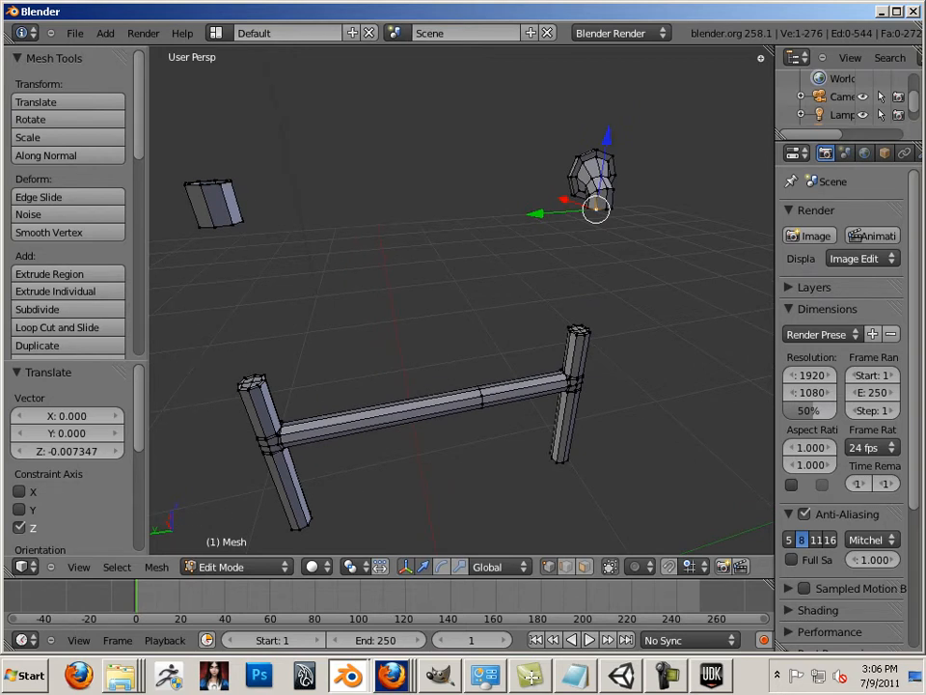
middle_click_drag(596, 210, 632, 224)
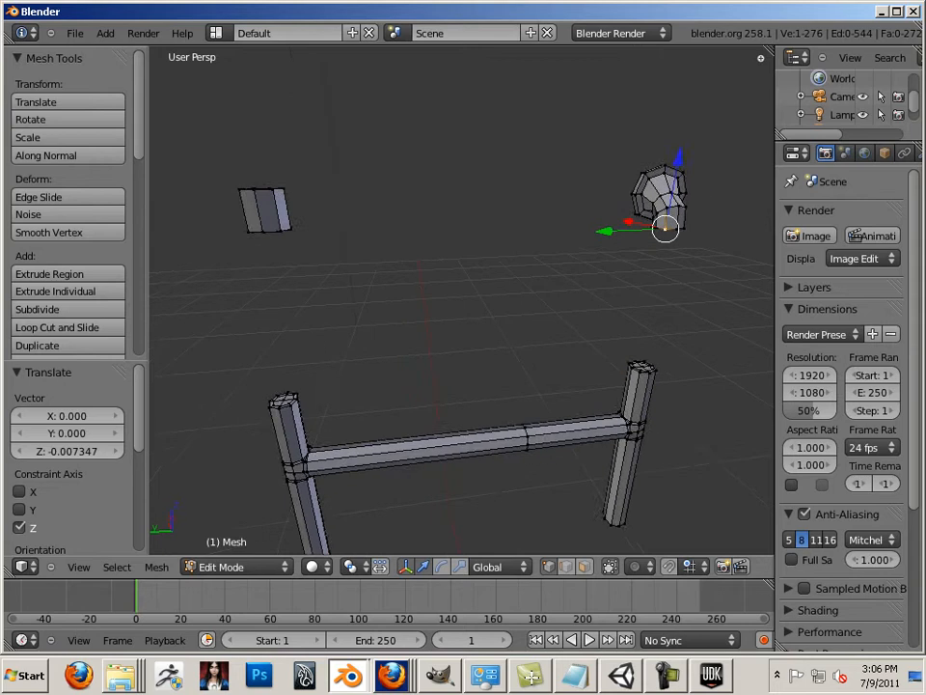
key("Tab")
key("Tab")
key("Tab")
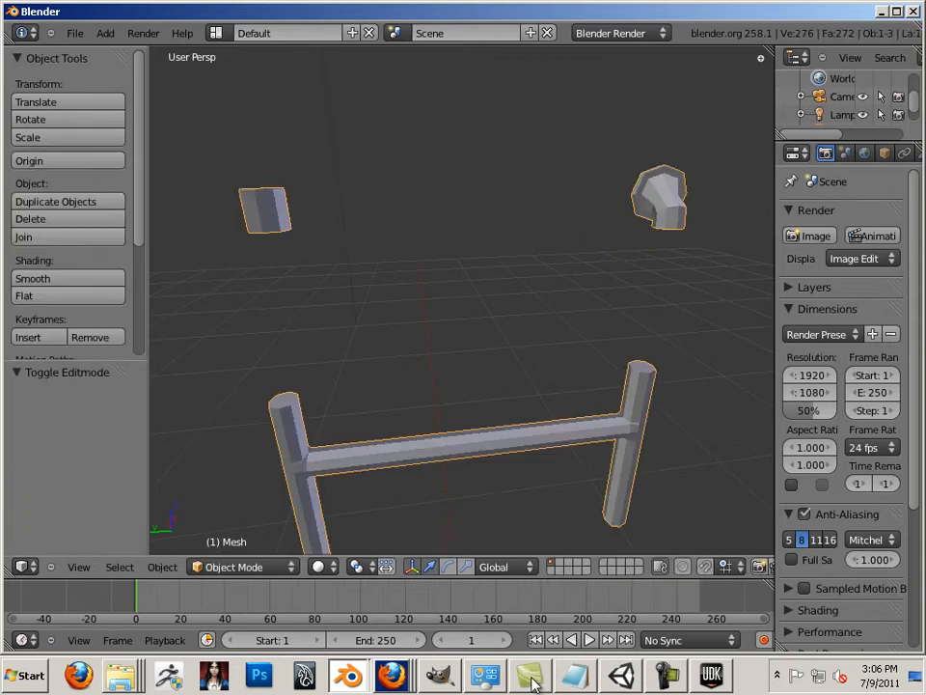
key("KP_Subtract")
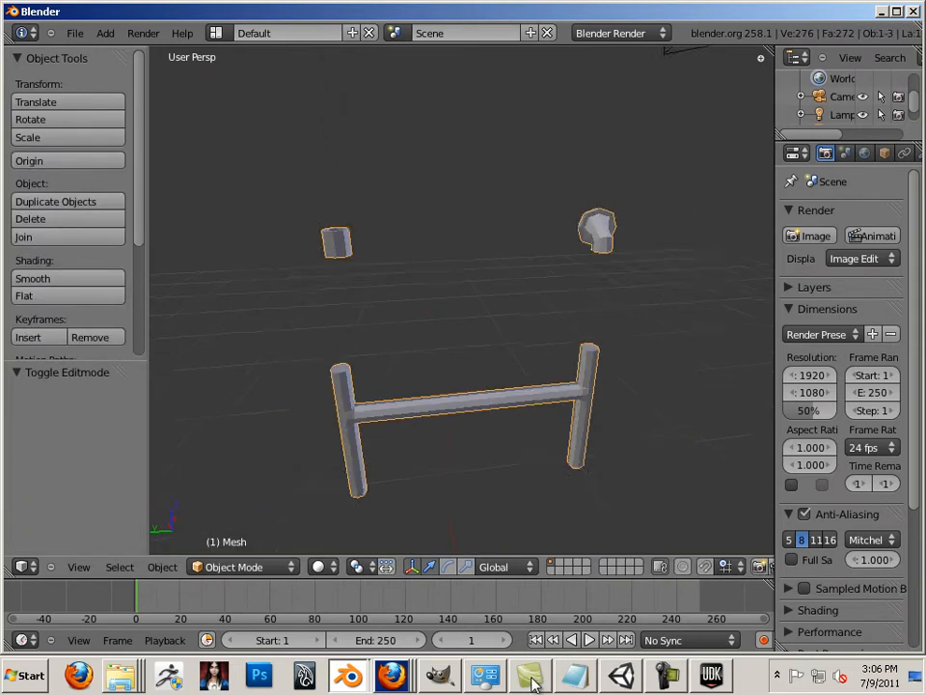
middle_click_drag(461, 300, 429, 289)
key("Tab")
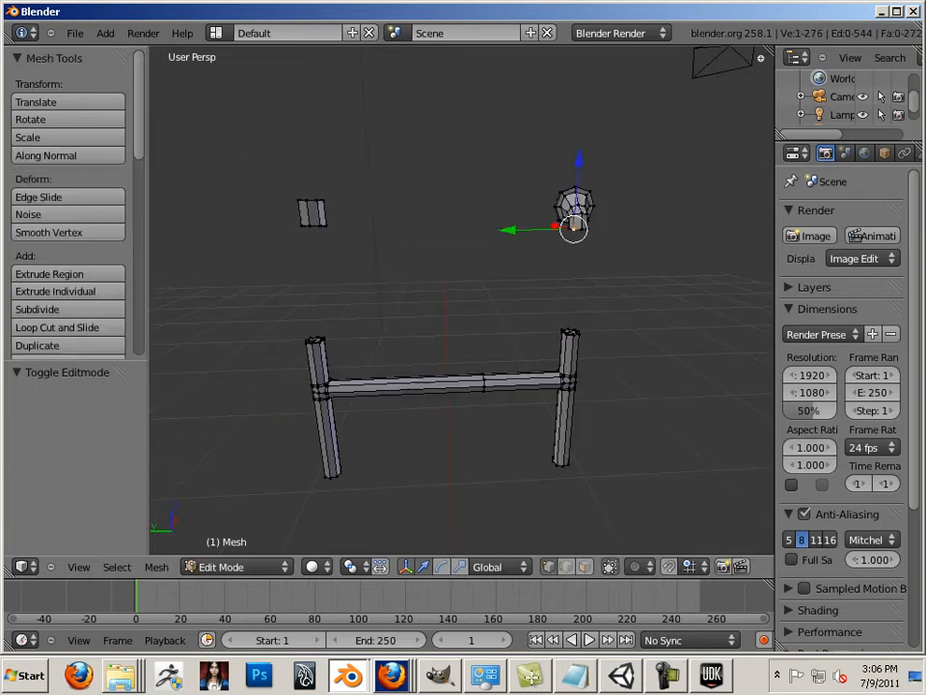
key("Tab")
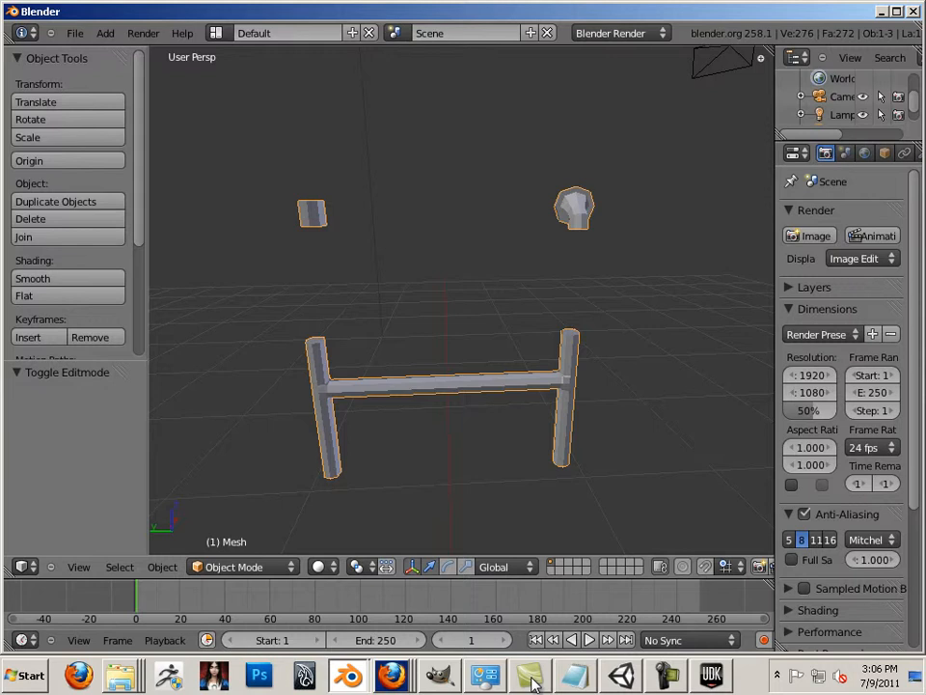
key("Tab")
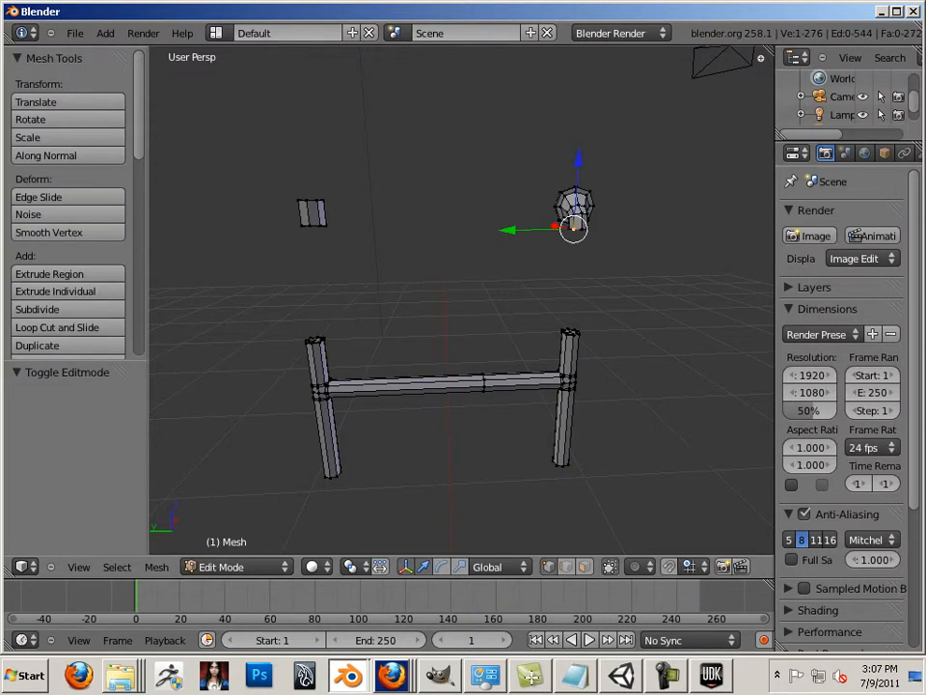
Split the 3D view into two side-by-side areas, making the second a UV/Image Editor narrower than the 3D view.
right_click(400, 46)
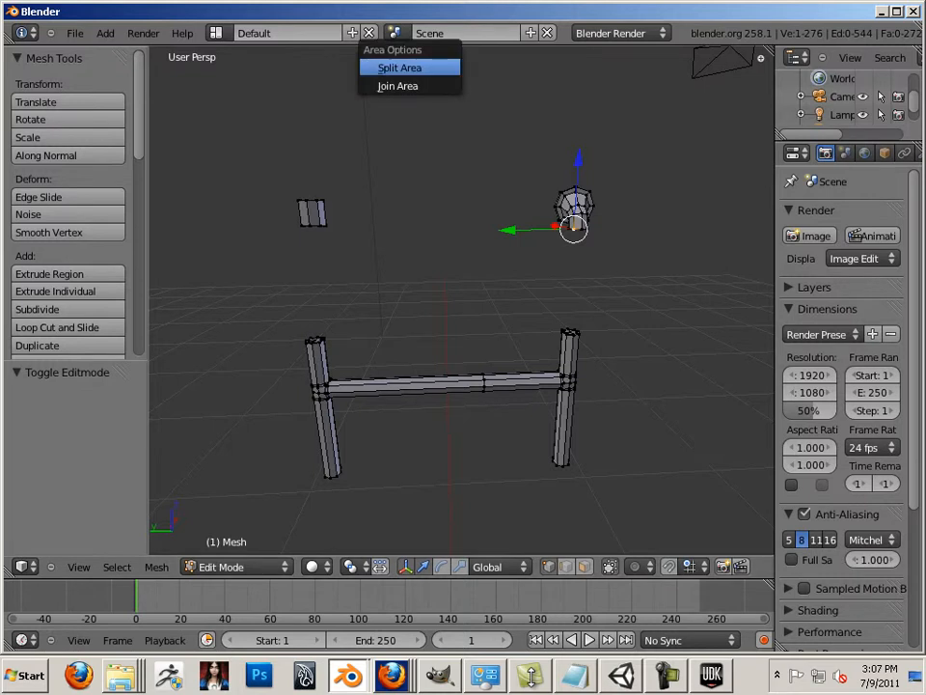
left_click(400, 66)
left_click(428, 289)
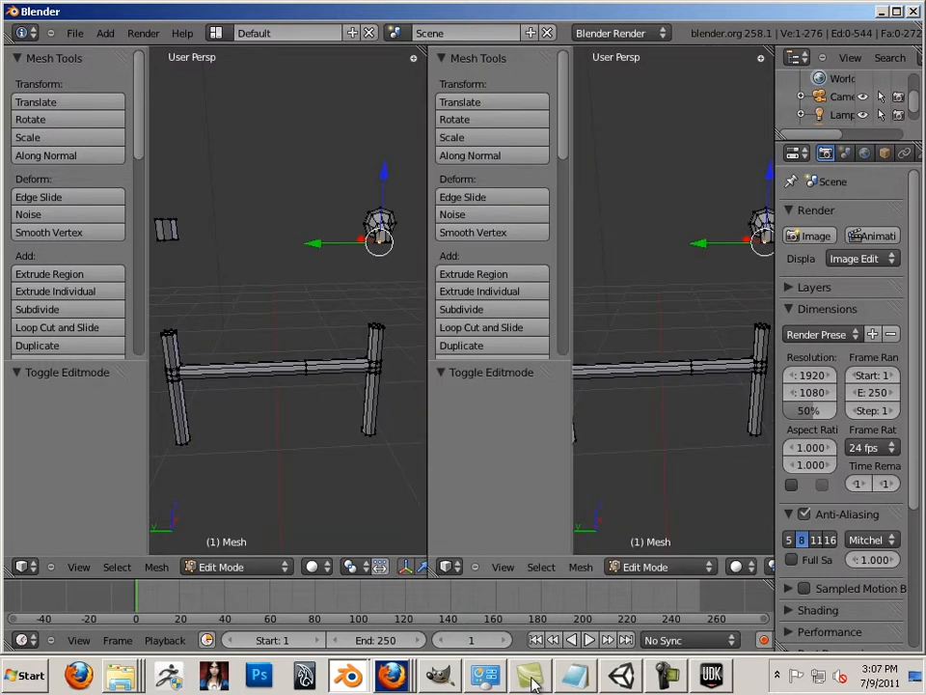
left_click(446, 566)
left_click(492, 443)
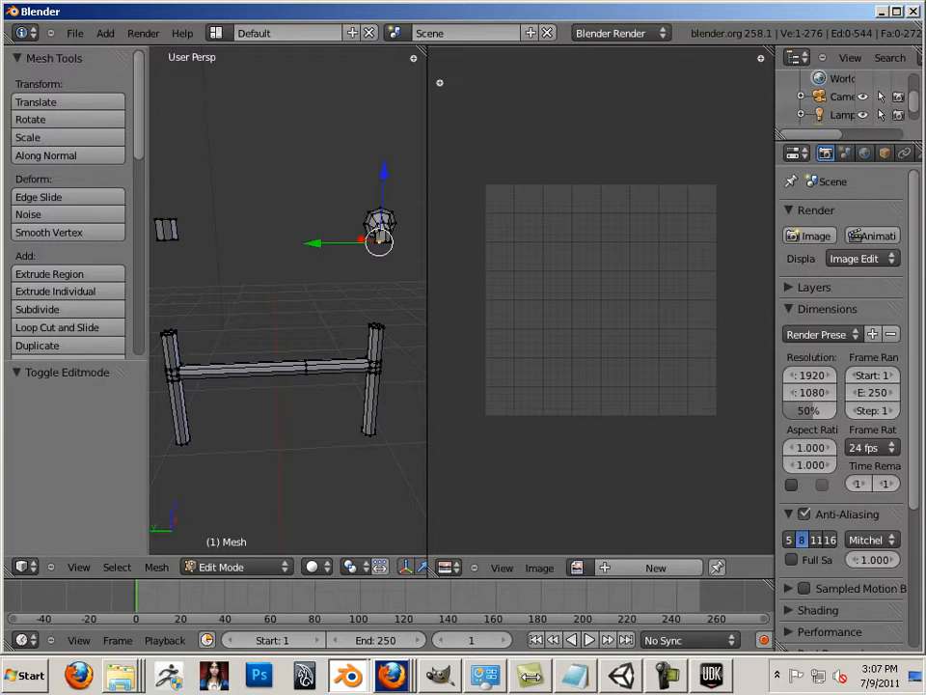
left_click_drag(428, 290, 543, 289)
middle_click_drag(289, 290, 362, 250)
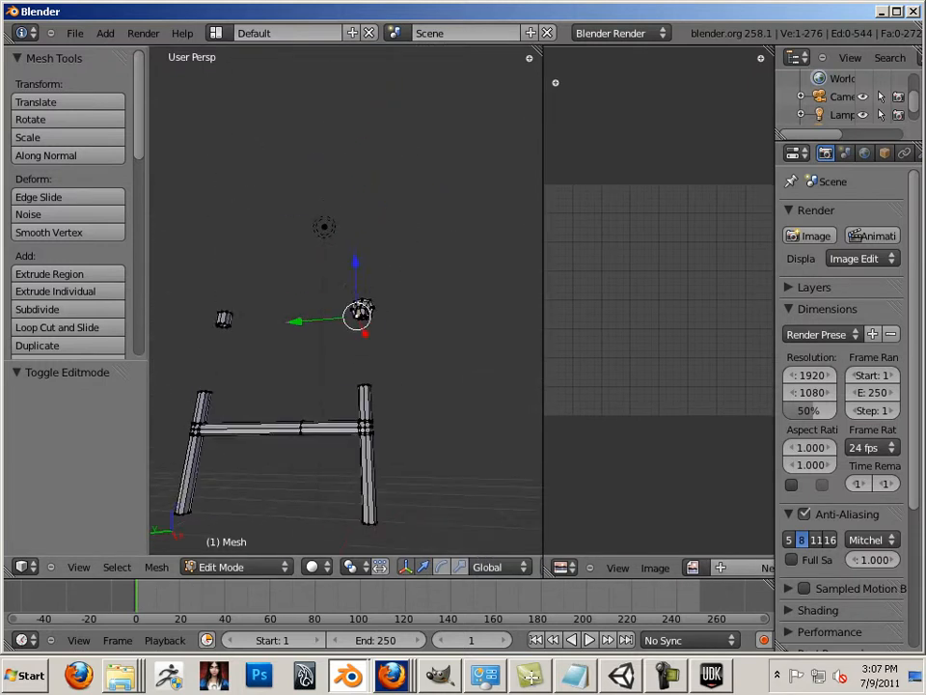
Return the ladder mesh to Edit Mode and widen the 3D view, leaving the UV/Image Editor as a narrow strip.
scroll(346, 300, "up", 5)
middle_click_drag(345, 300, 372, 384)
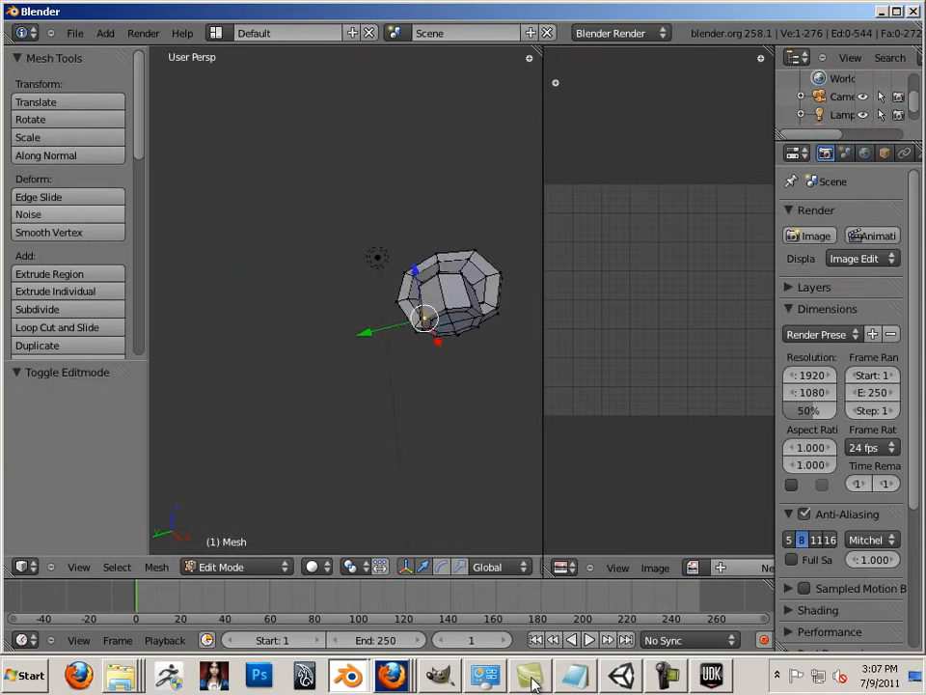
scroll(67, 193, "down", 1)
scroll(67, 242, "down", 3)
key("Tab")
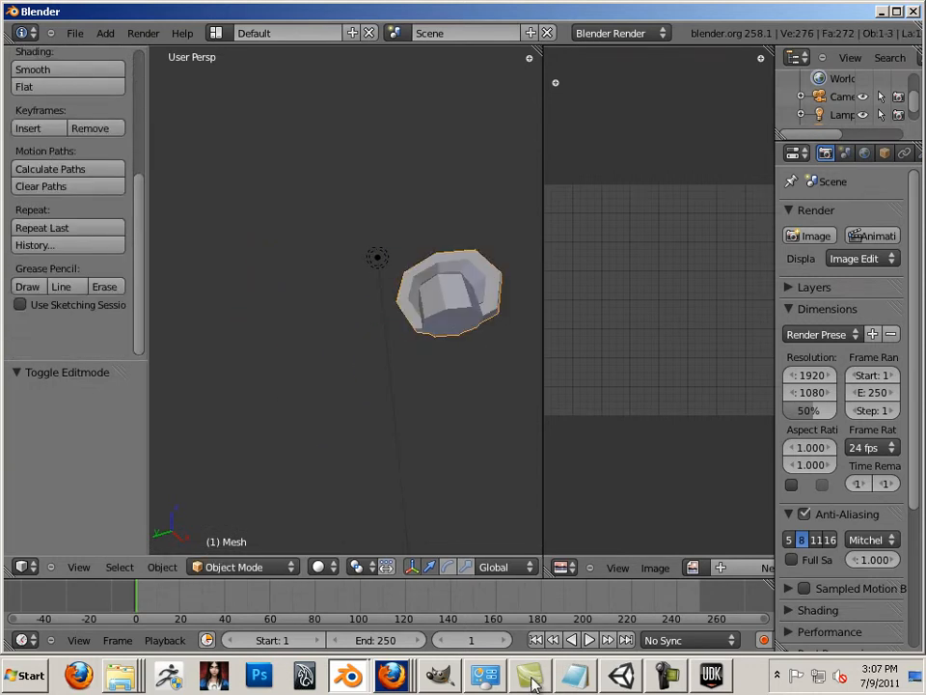
left_click(241, 566)
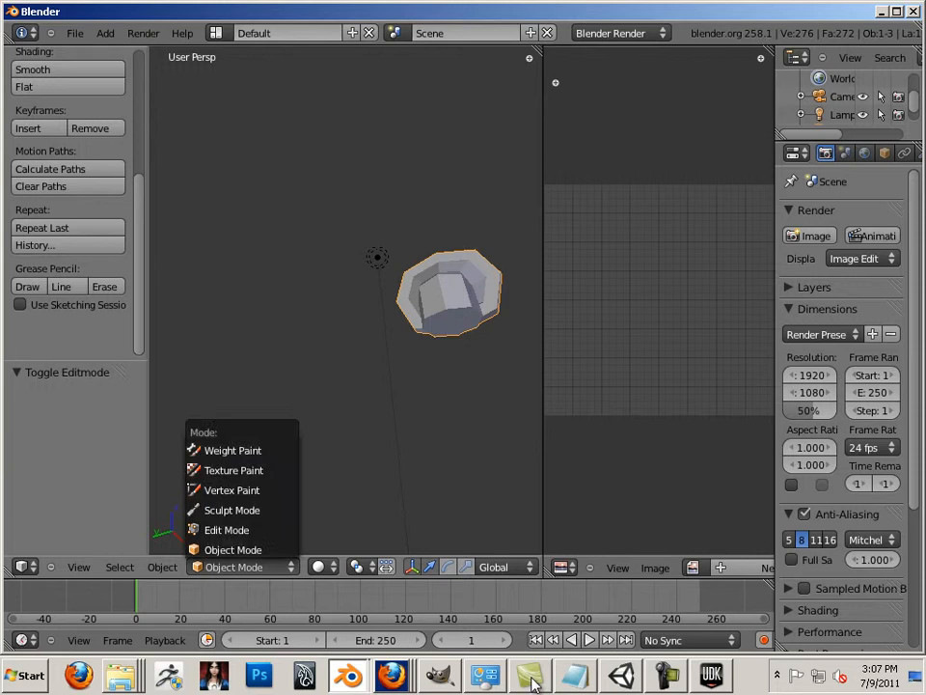
left_click(228, 529)
scroll(67, 193, "down", 5)
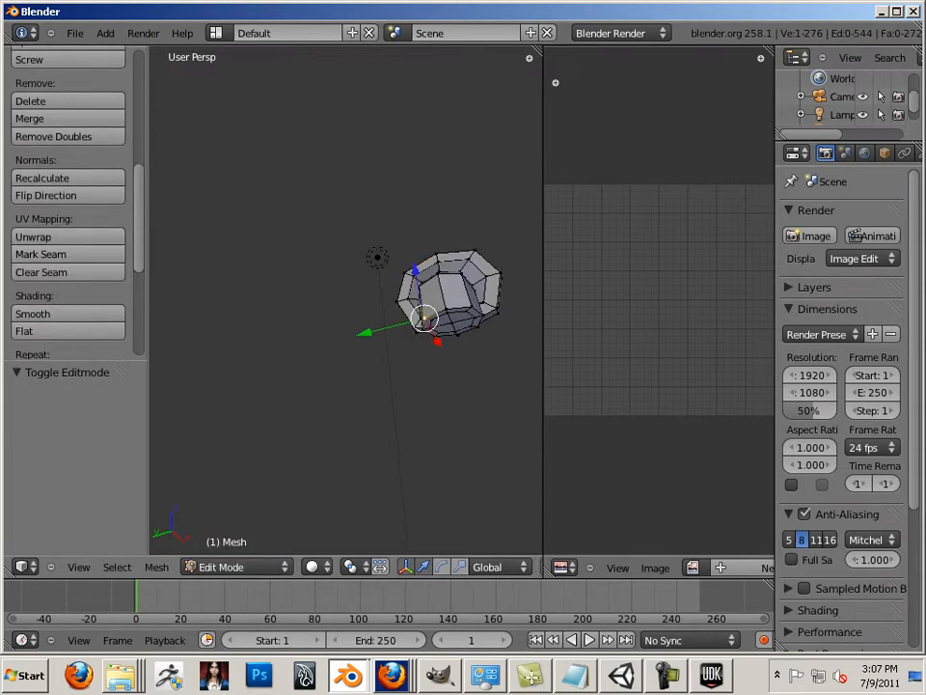
left_click_drag(543, 386, 687, 386)
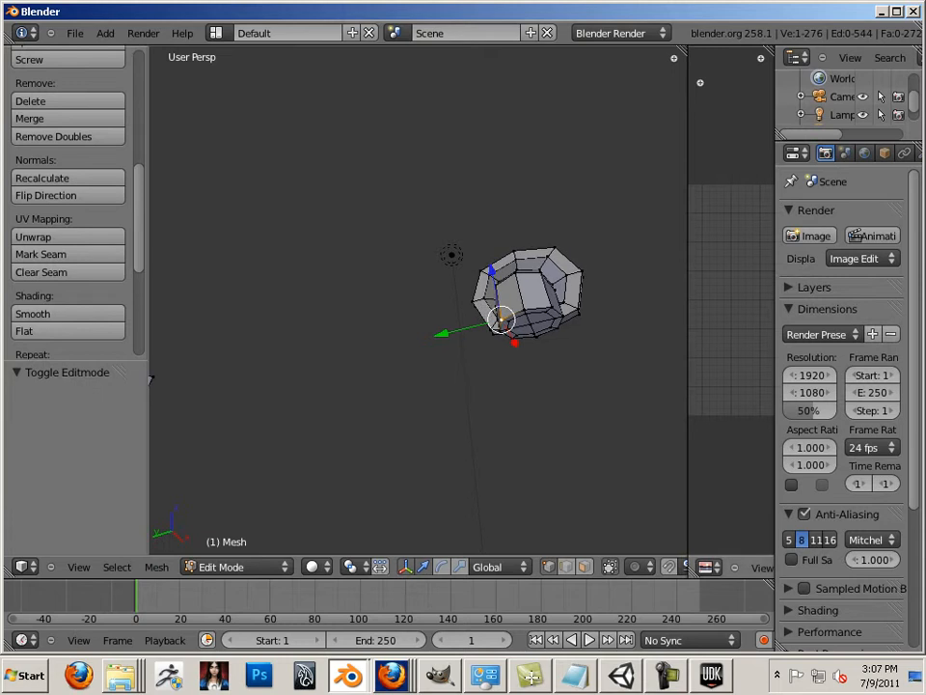
Clear the selection, switch to edge selection, and mark seams along the end cap's tube rim loop and flange outer loop.
key("a")
left_click(565, 566)
middle_click_drag(532, 386, 386, 386)
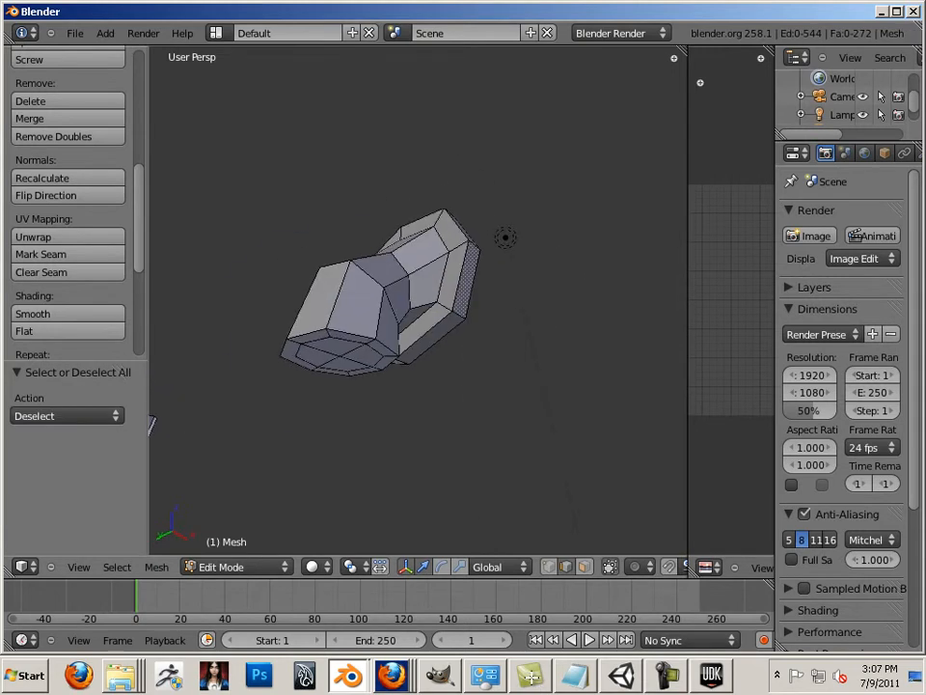
right_click(351, 333, "alt")
middle_click_drag(351, 333, 434, 347)
right_click(431, 311, "alt+shift")
left_click(68, 254)
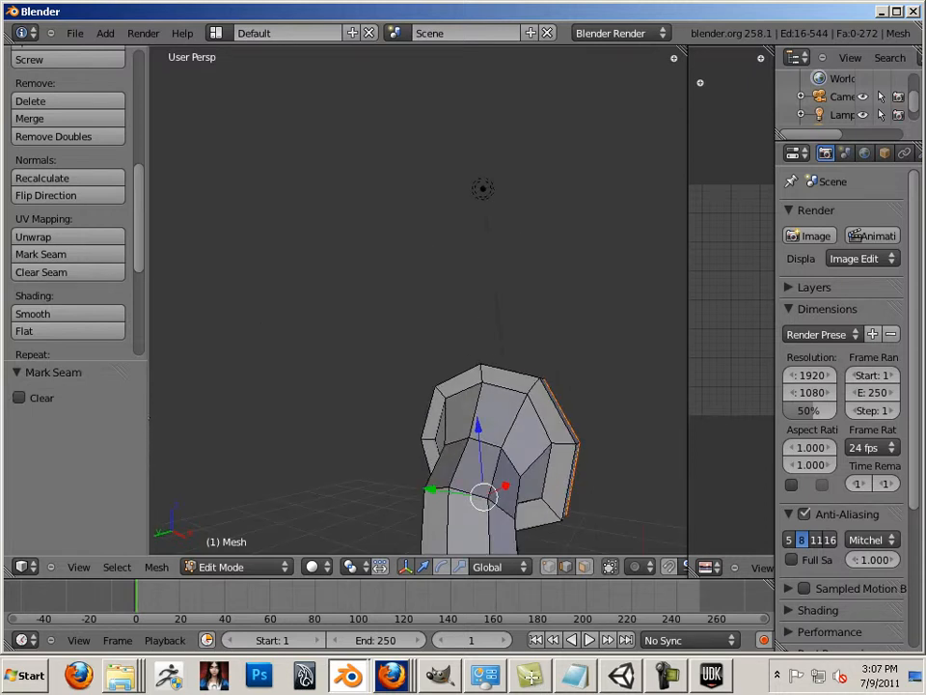
Select a continuous line of edges along the end cap, from its flange down the bent tube to the rim.
right_click(481, 374)
right_click(475, 409, "shift")
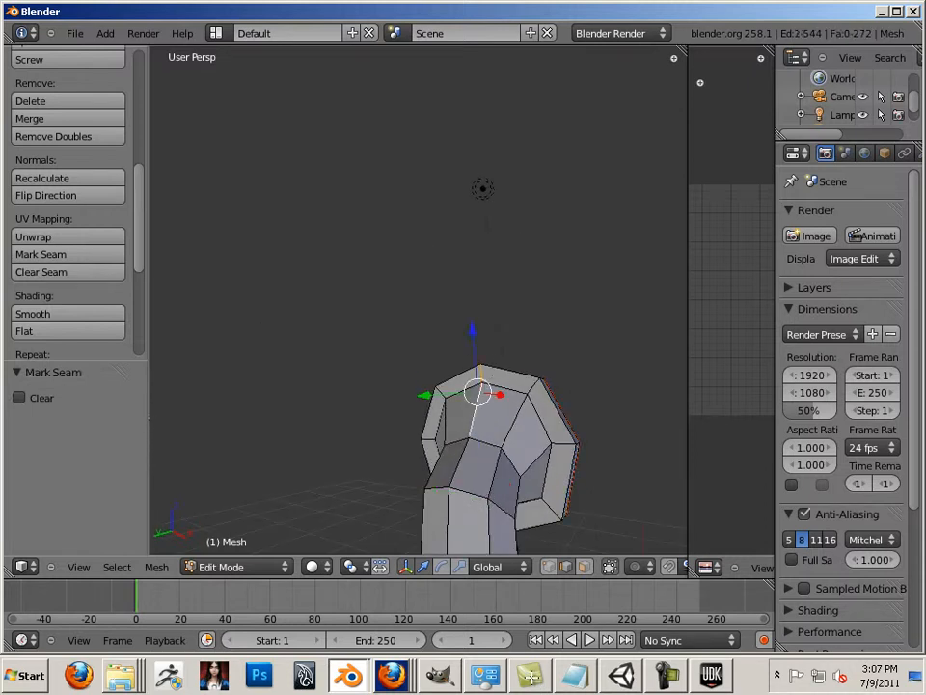
right_click(459, 461, "shift")
middle_click_drag(459, 461, 482, 319)
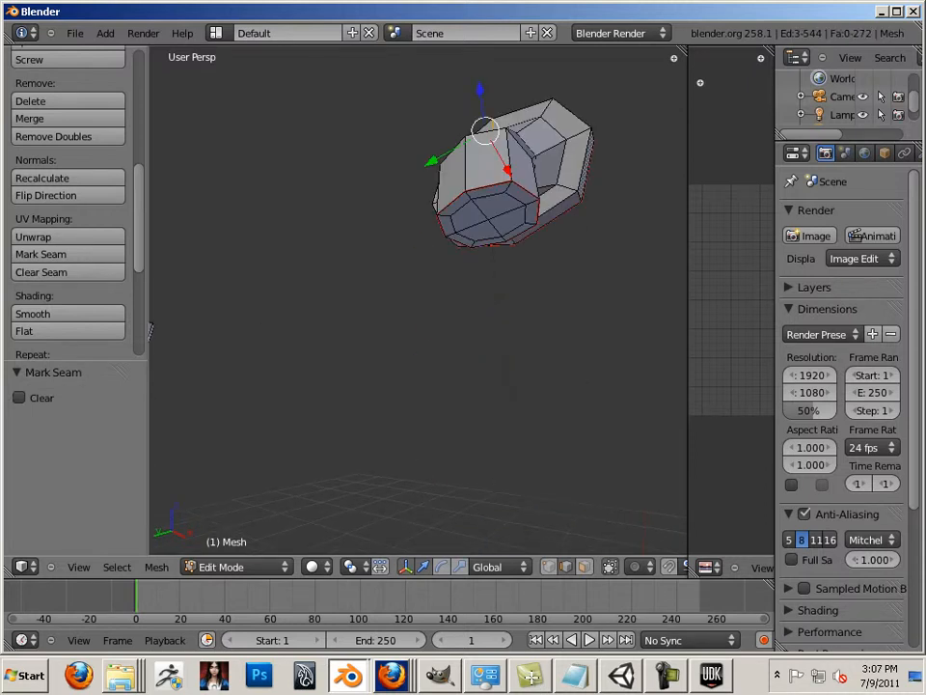
right_click(466, 164, "shift")
middle_click_drag(465, 163, 463, 275)
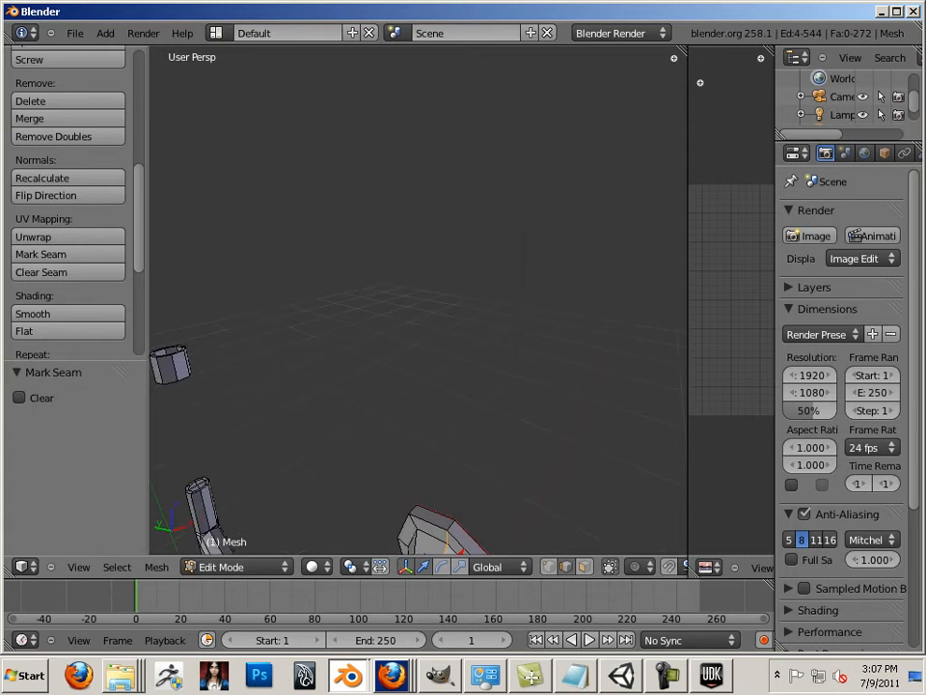
right_click(450, 531, "shift")
Add the floating collar's inner rim loops at both ends and an inner vertical edge, then mark the selection as seams.
middle_click_drag(402, 511, 569, 410)
scroll(482, 405, "down", 3)
scroll(569, 410, "up", 8)
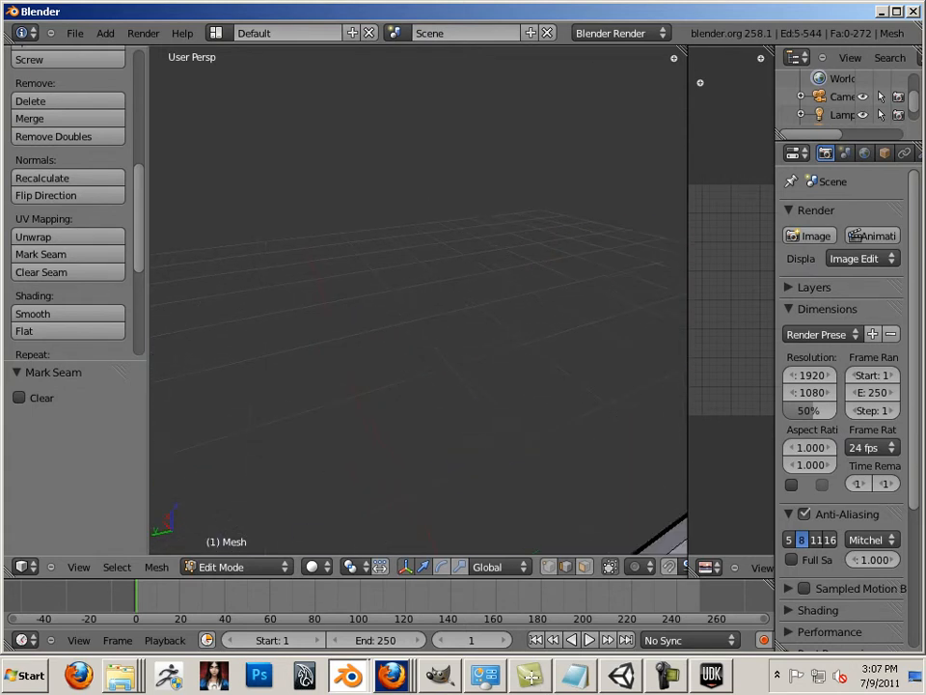
scroll(569, 410, "down", 3)
scroll(418, 319, "up", 2)
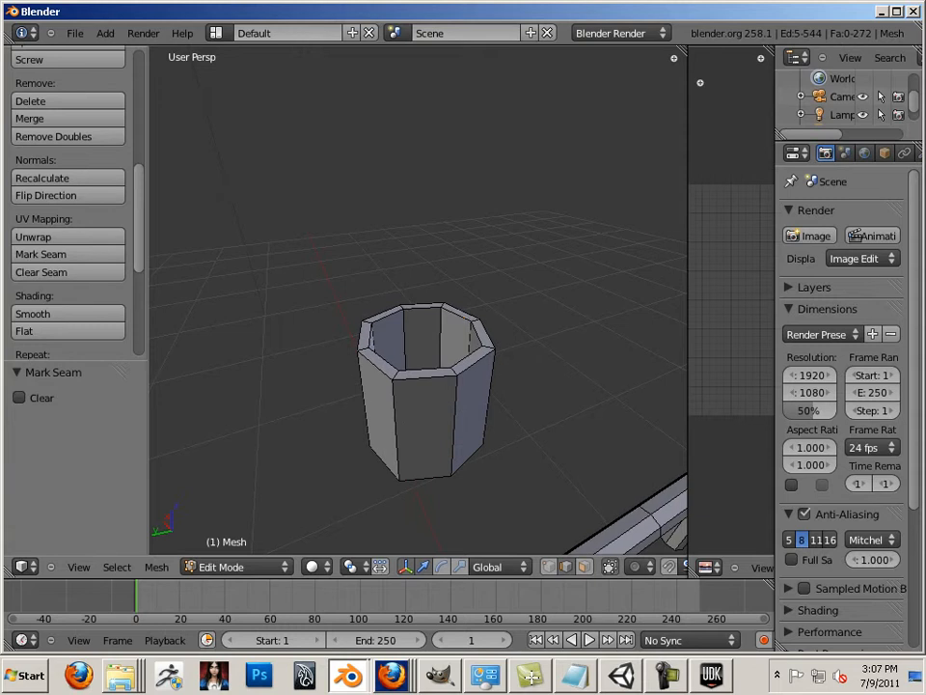
right_click(462, 313, "alt+shift")
middle_click_drag(461, 314, 468, 179)
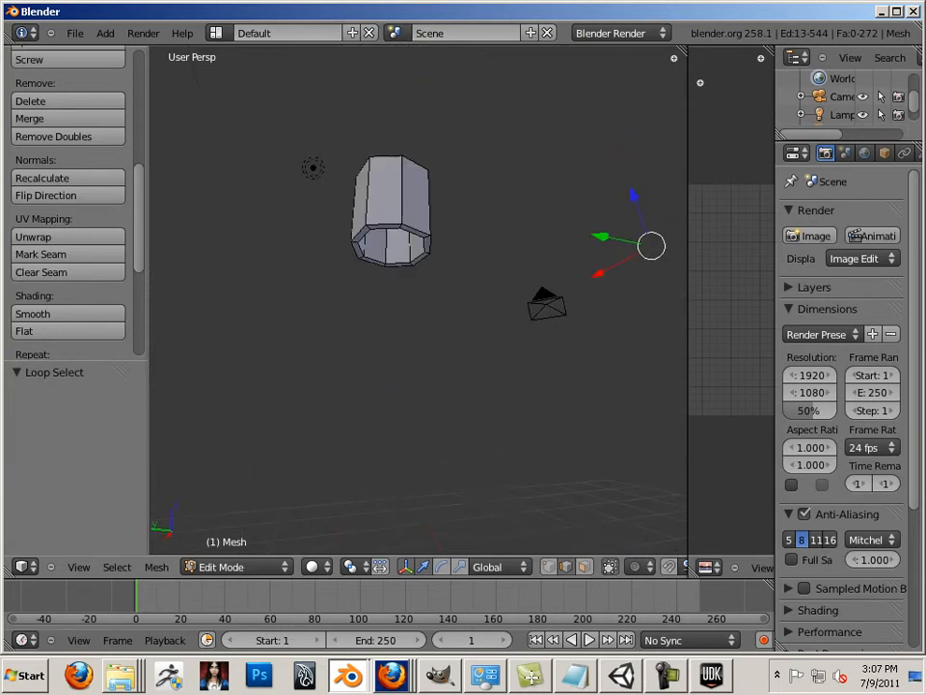
right_click(397, 262, "alt+shift")
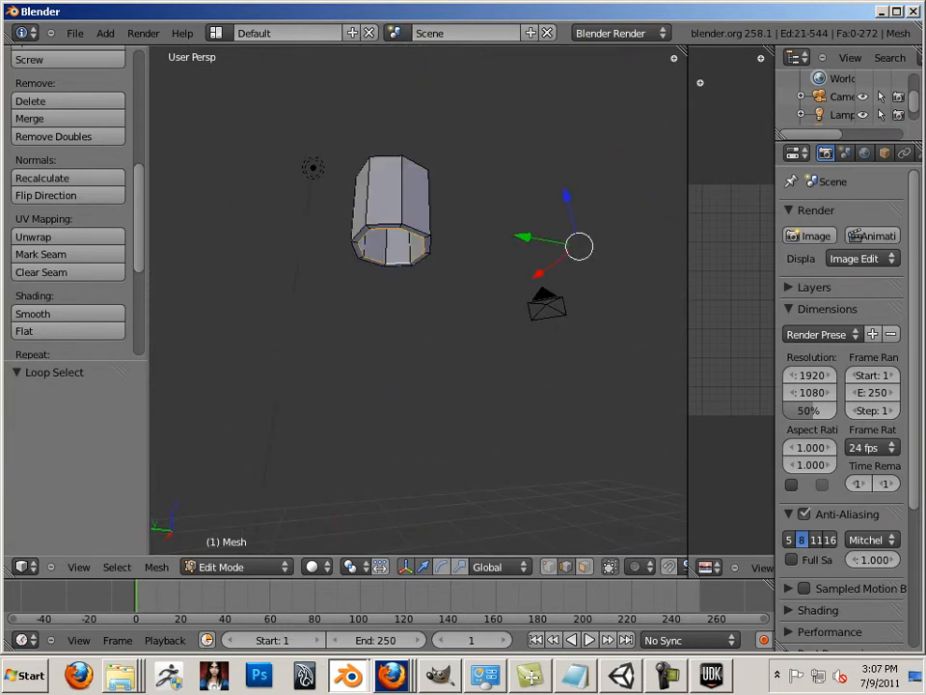
right_click(387, 245, "shift")
middle_click_drag(387, 246, 350, 177)
right_click(358, 412, "alt+shift")
right_click(358, 413, "alt+shift")
left_click(67, 253)
Add the edge loops around the top ends of both ladder posts to the selection.
scroll(417, 300, "down", 5)
middle_click_drag(418, 318, 446, 328, "shift")
scroll(426, 265, "up", 3)
scroll(418, 300, "up", 3)
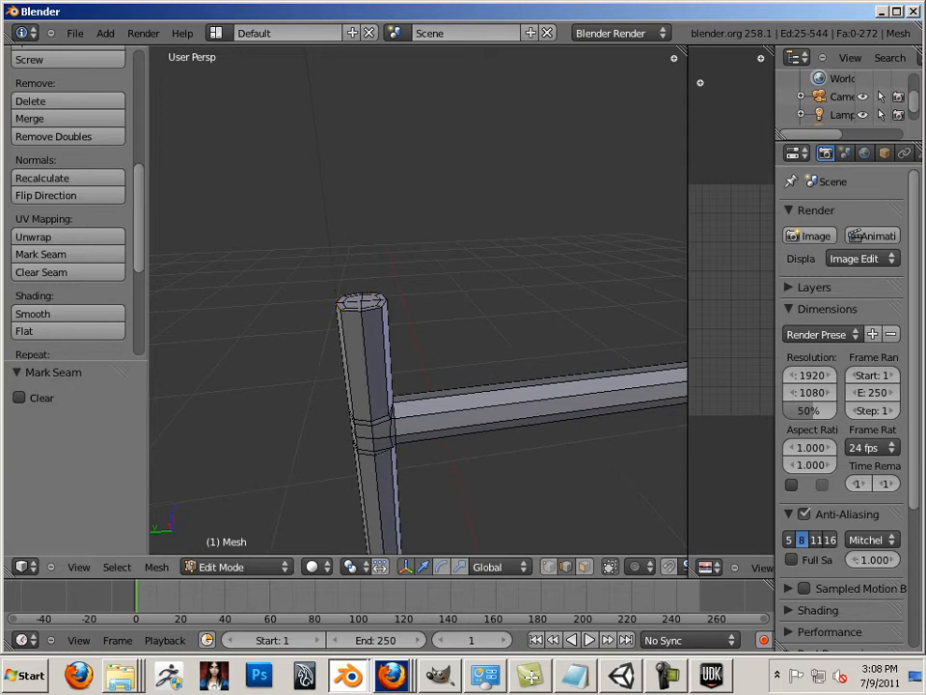
right_click(363, 295, "alt+shift")
middle_click_drag(656, 318, 159, 366, "shift")
right_click(401, 338, "alt+shift")
middle_click_drag(242, 347, 666, 300, "shift")
middle_click_drag(434, 318, 584, 280, "shift")
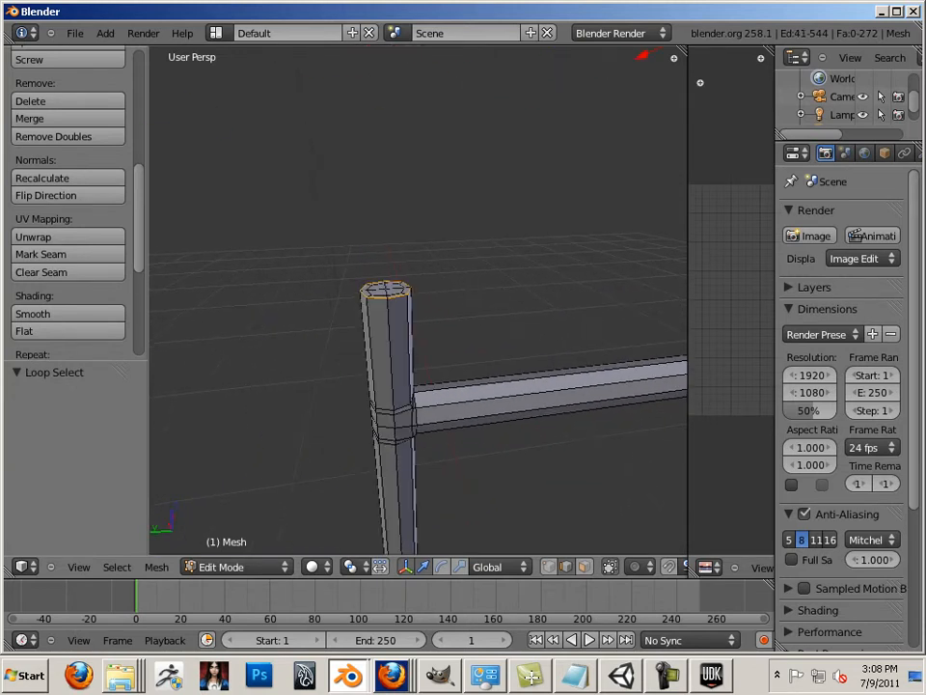
Add a lengthwise line of edges down one post, across its rung joint, and the loop around its bottom end to the selection.
middle_click_drag(318, 309, 635, 325)
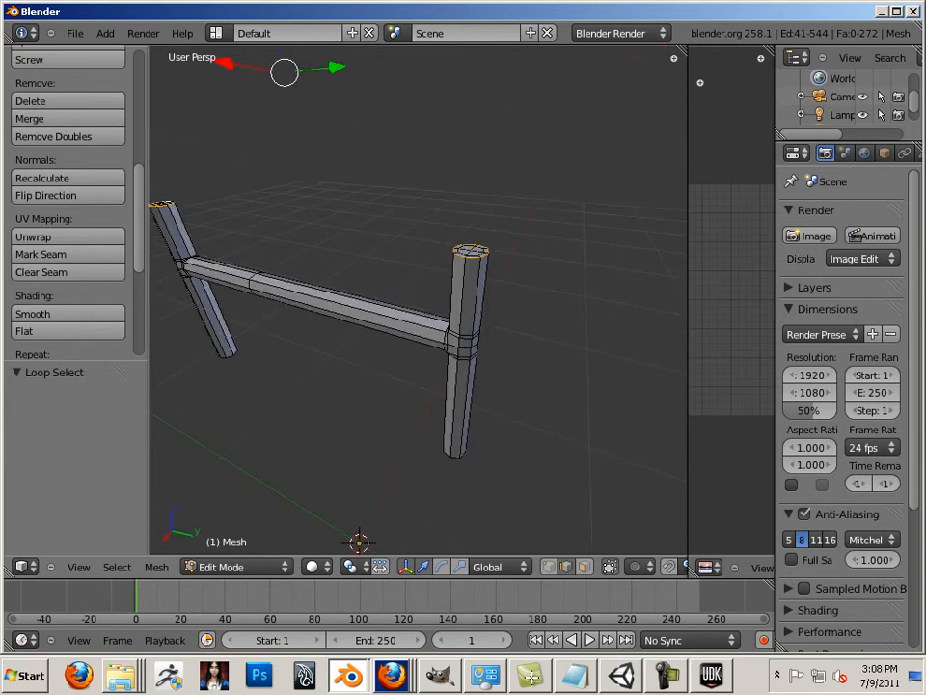
right_click(462, 295, "shift")
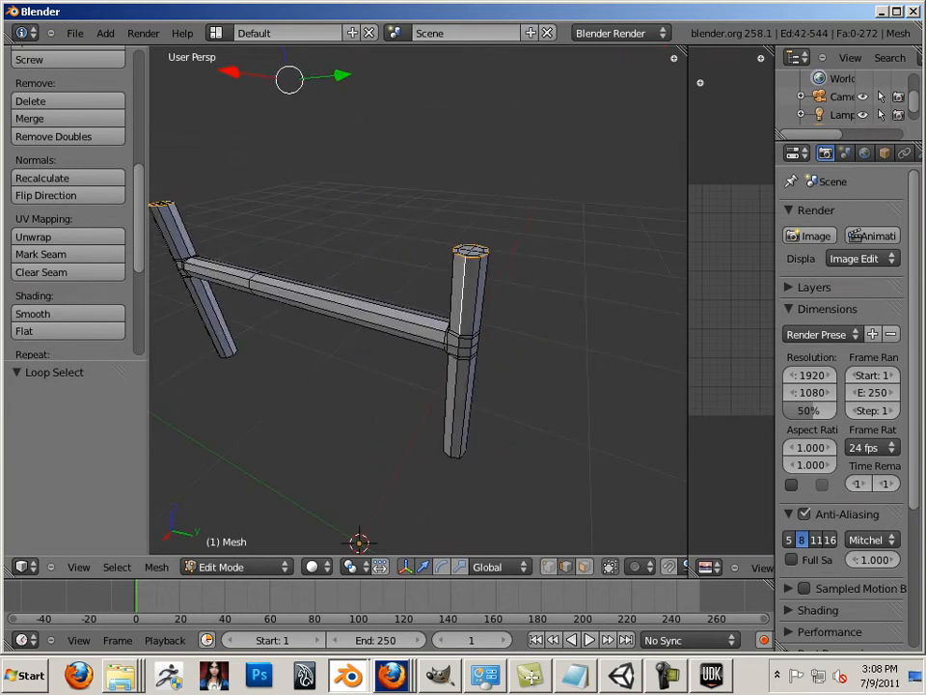
scroll(424, 319, "up", 8)
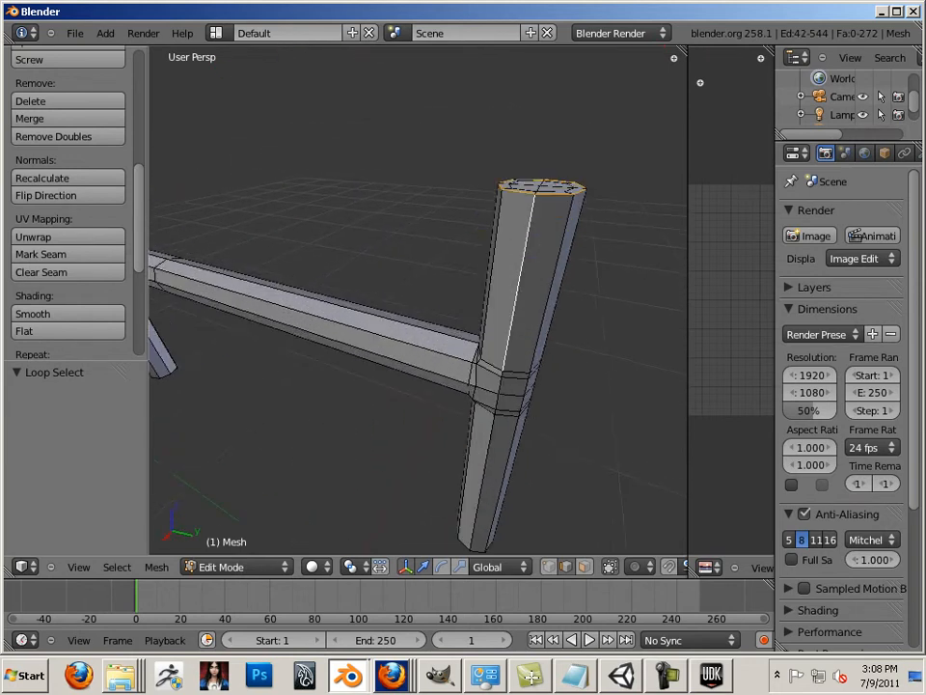
scroll(416, 316, "up", 2)
right_click(413, 314, "shift")
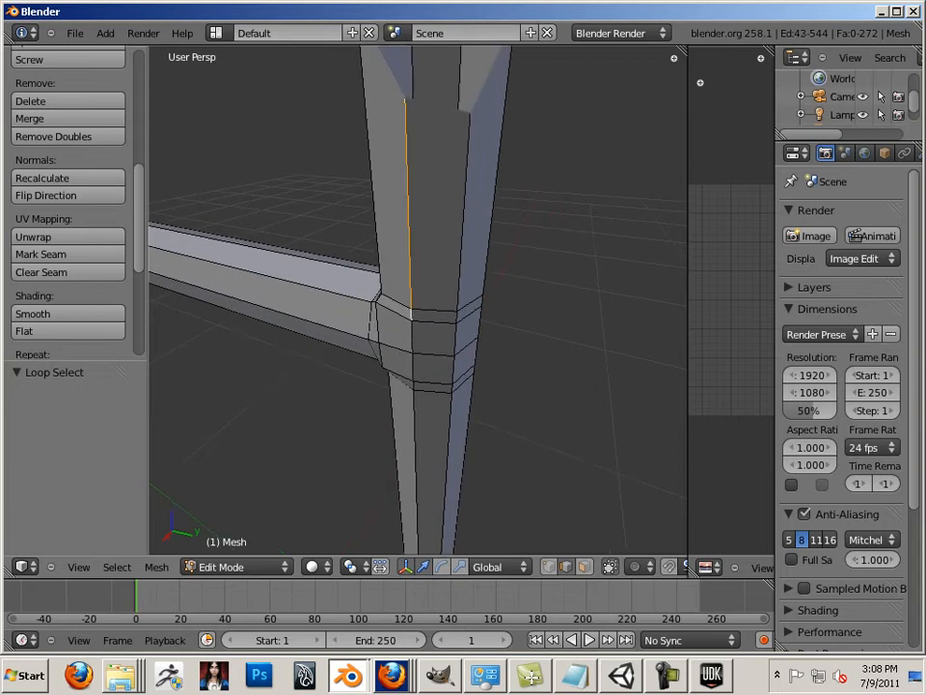
right_click(413, 337, "shift")
right_click(413, 368, "shift")
right_click(413, 387, "shift")
middle_click_drag(413, 386, 423, 307, "shift")
right_click(423, 425, "shift")
middle_click_drag(424, 425, 353, 226)
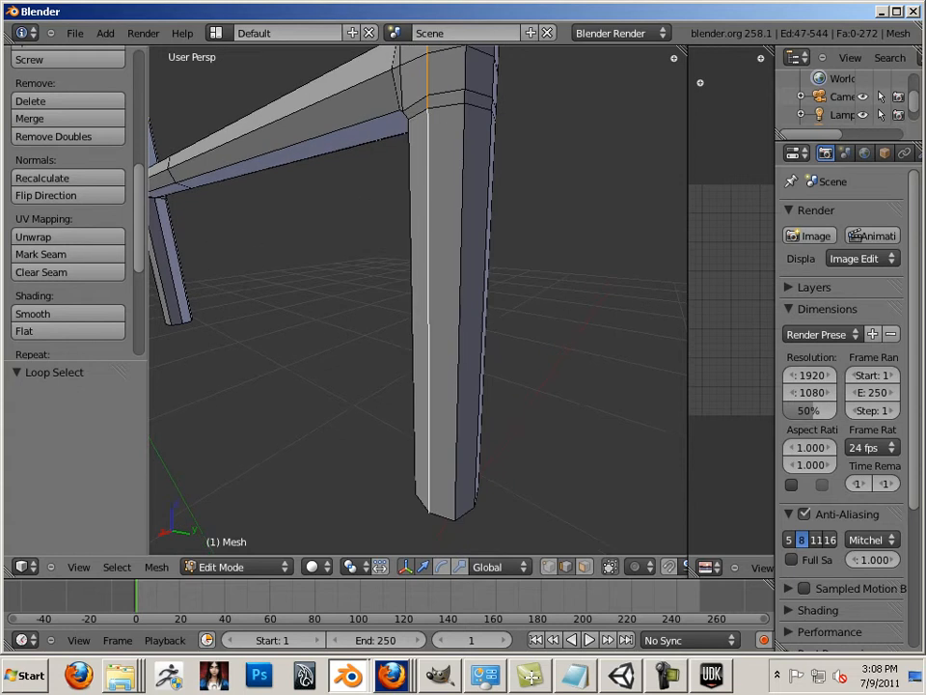
right_click(441, 516, "alt+shift")
Add the matching lengthwise edge line and bottom end loop on the other post, then mark the whole selection as seams.
scroll(441, 515, "down", 1)
middle_click_drag(441, 515, 603, 507)
middle_click_drag(418, 307, 608, 317, "shift")
scroll(417, 307, "down", 4)
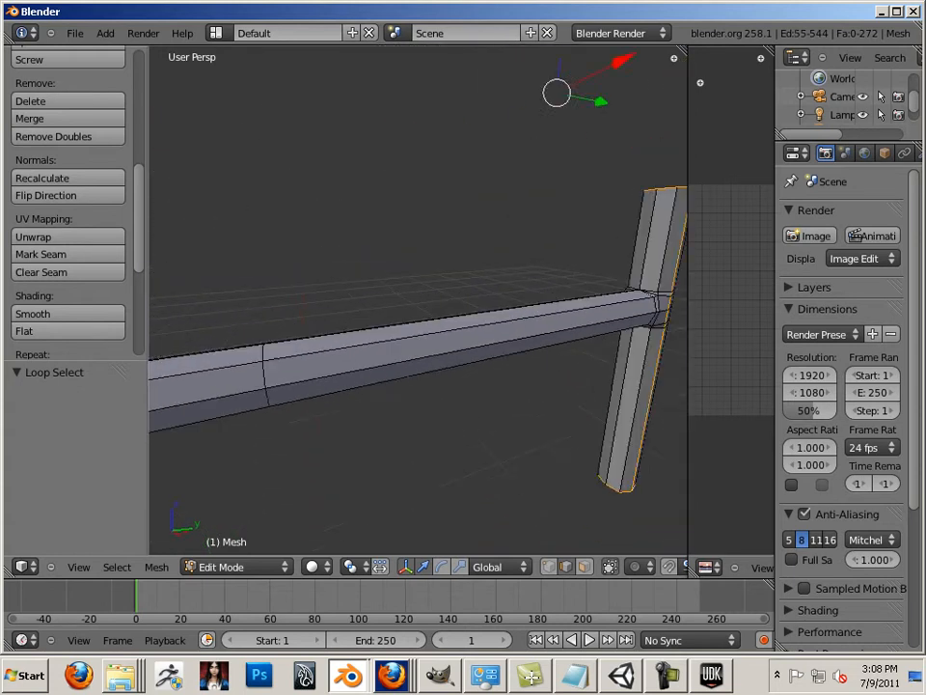
mouse_move(418, 307)
middle_mouse_down("shift")
mouse_move(604, 281)
mouse_move(418, 336)
mouse_move(418, 379)
mouse_move(418, 306)
middle_mouse_up("shift")
scroll(418, 307, "up", 4)
right_click(352, 278, "shift")
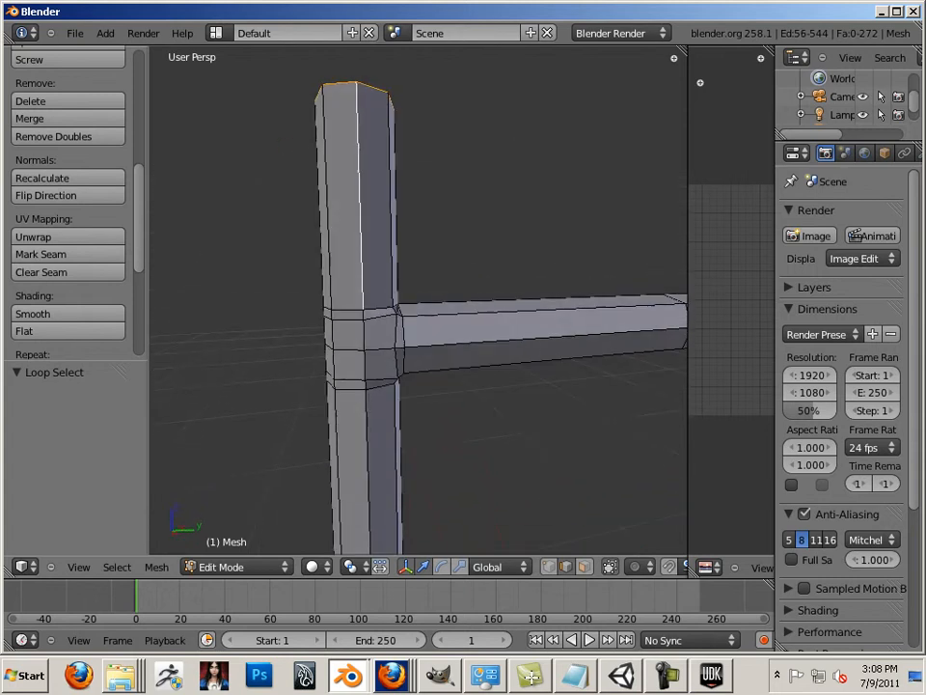
right_click(364, 313, "shift")
right_click(363, 335, "shift")
right_click(365, 365, "shift")
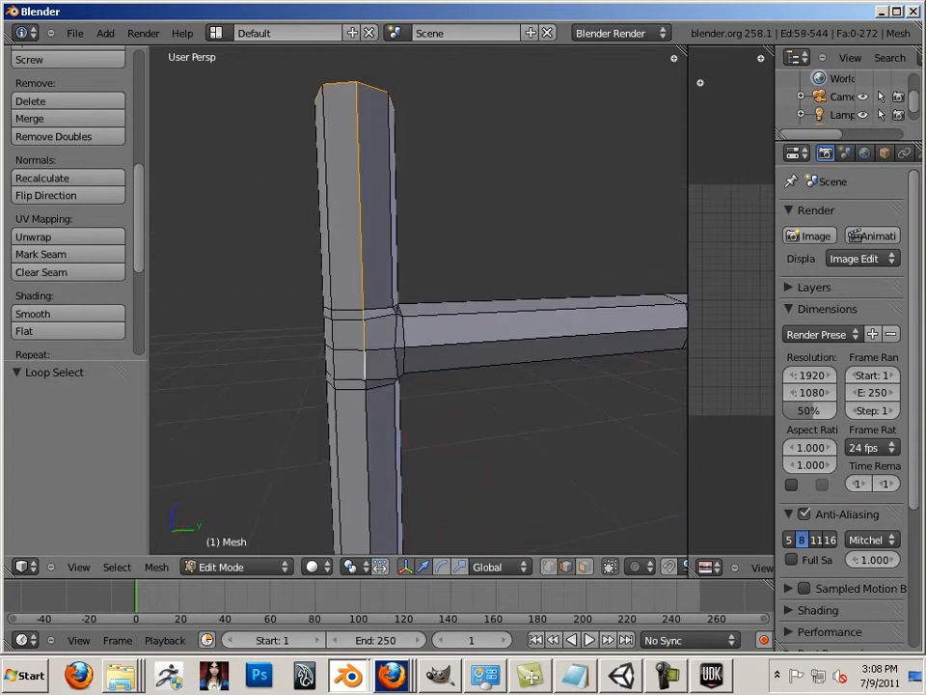
right_click(364, 385, "shift")
right_click(368, 463, "shift")
middle_click_drag(367, 463, 478, 212, "shift")
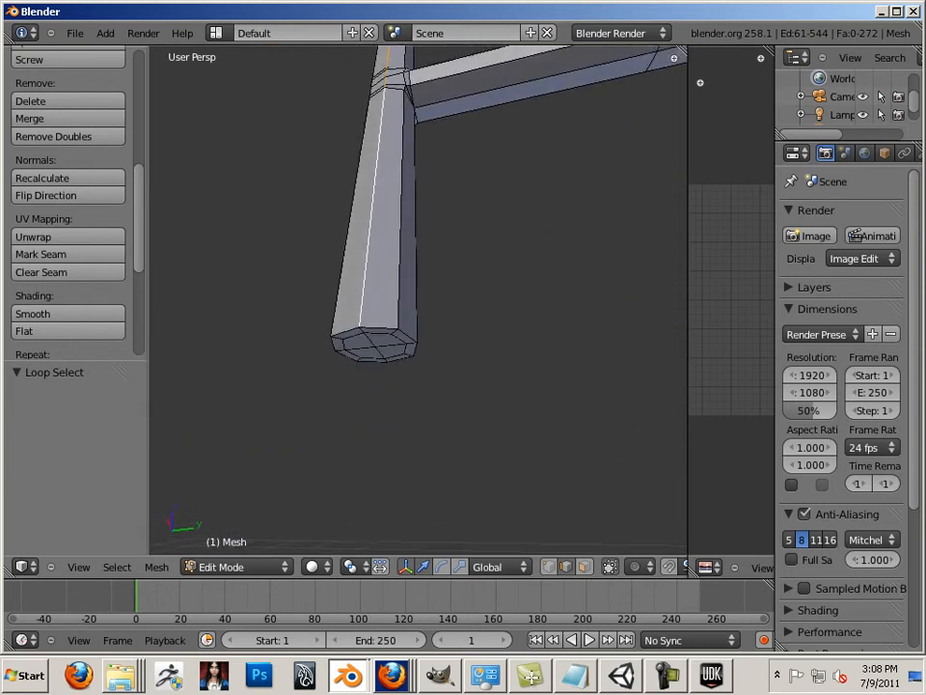
right_click(379, 329, "alt+shift")
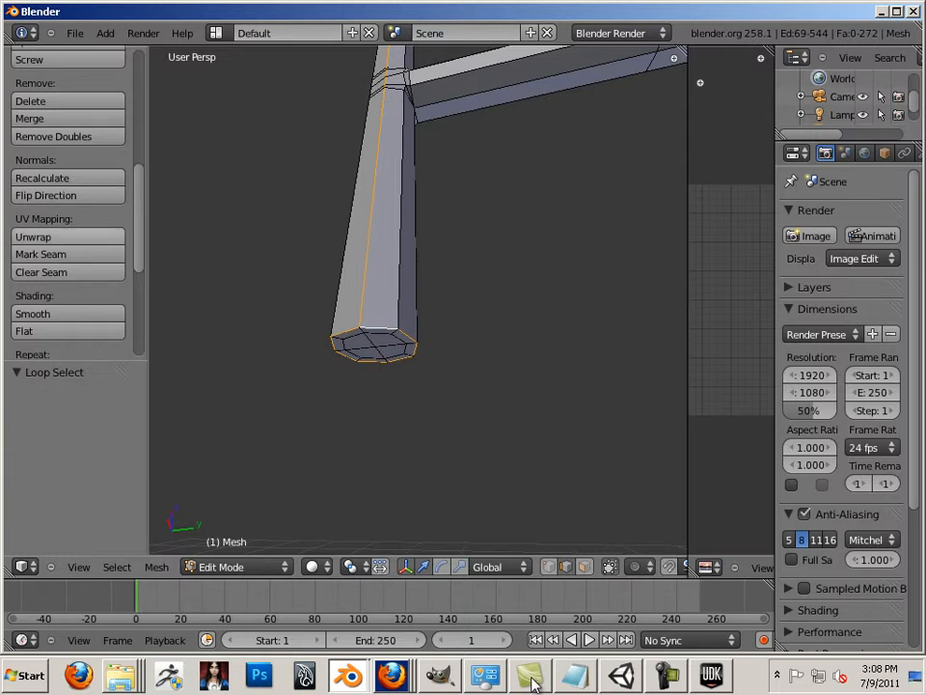
left_click(66, 254)
Add the edge loops where the rung meets each post to the selection and mark them as seams.
middle_click_drag(386, 270, 382, 328)
mouse_move(418, 299)
middle_mouse_down()
mouse_move(390, 324)
mouse_move(363, 263)
mouse_move(400, 283)
mouse_move(403, 297)
middle_mouse_up()
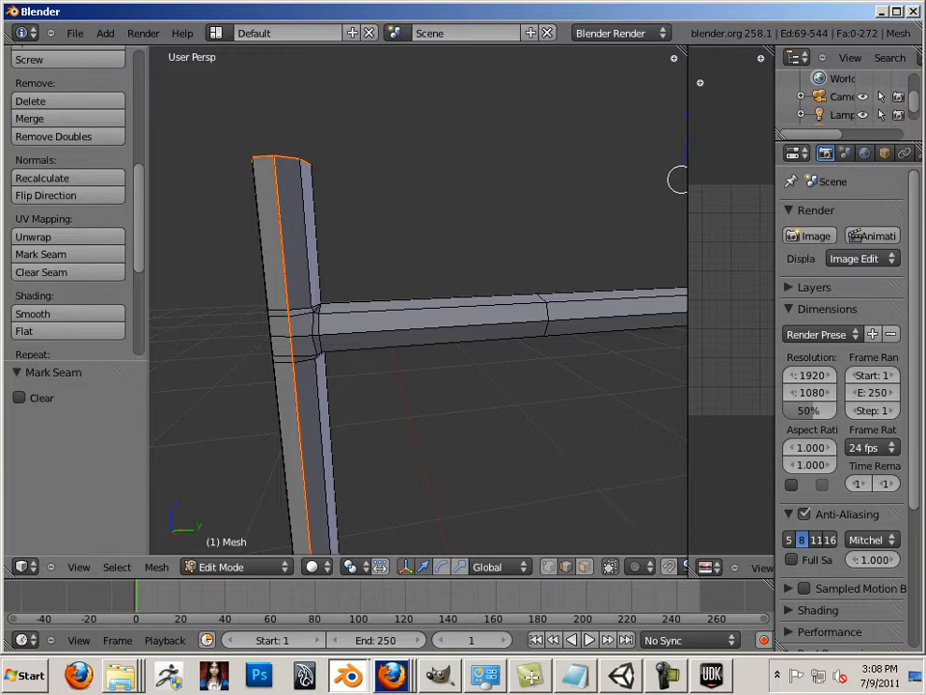
right_click(319, 328, "alt+shift")
middle_click_drag(618, 289, 182, 325, "shift")
right_click(492, 328, "alt+shift")
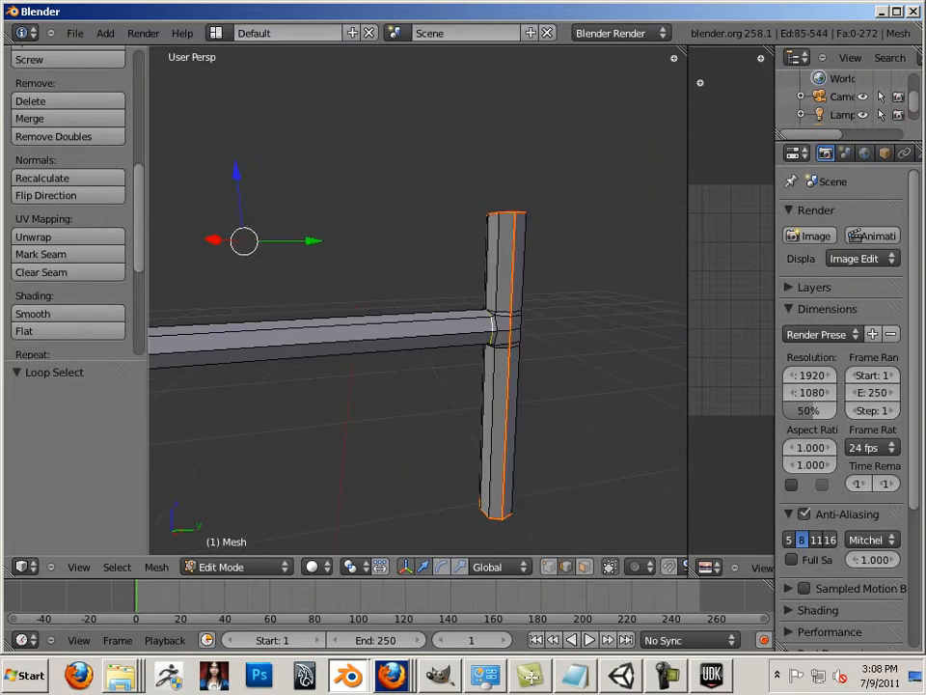
left_click(68, 253)
Select the edges running from one post's seam across the joint and along both sections of the rung.
middle_click_drag(405, 328, 393, 295, "shift")
right_click(589, 332)
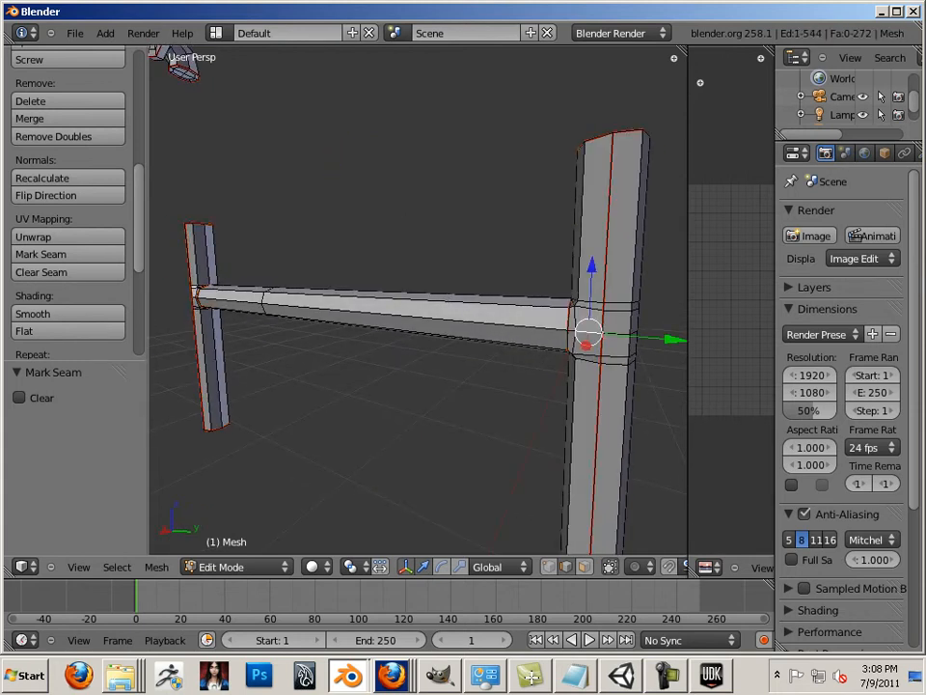
left_click(588, 332)
mouse_move(589, 332)
middle_mouse_down()
mouse_move(531, 327)
mouse_move(581, 322)
middle_mouse_up()
scroll(530, 327, "up", 4)
right_click(497, 305, "shift")
right_click(454, 302, "shift")
middle_click_drag(453, 303, 560, 313, "shift")
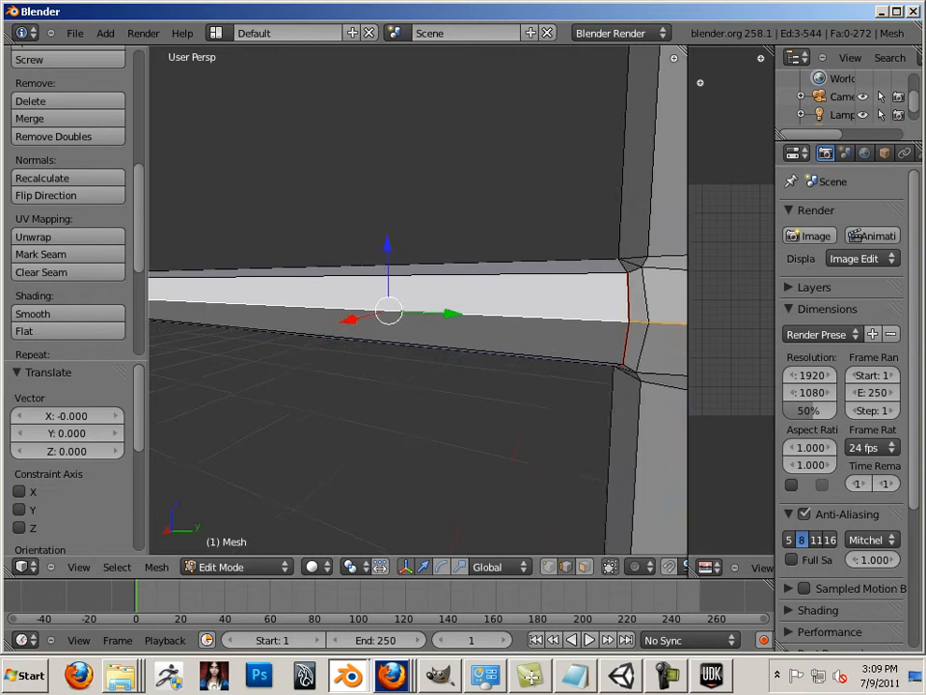
middle_click_drag(241, 299, 665, 342, "shift")
middle_click_drag(415, 338, 511, 338)
right_click(386, 337, "shift")
middle_click_drag(386, 336, 133, 315, "shift")
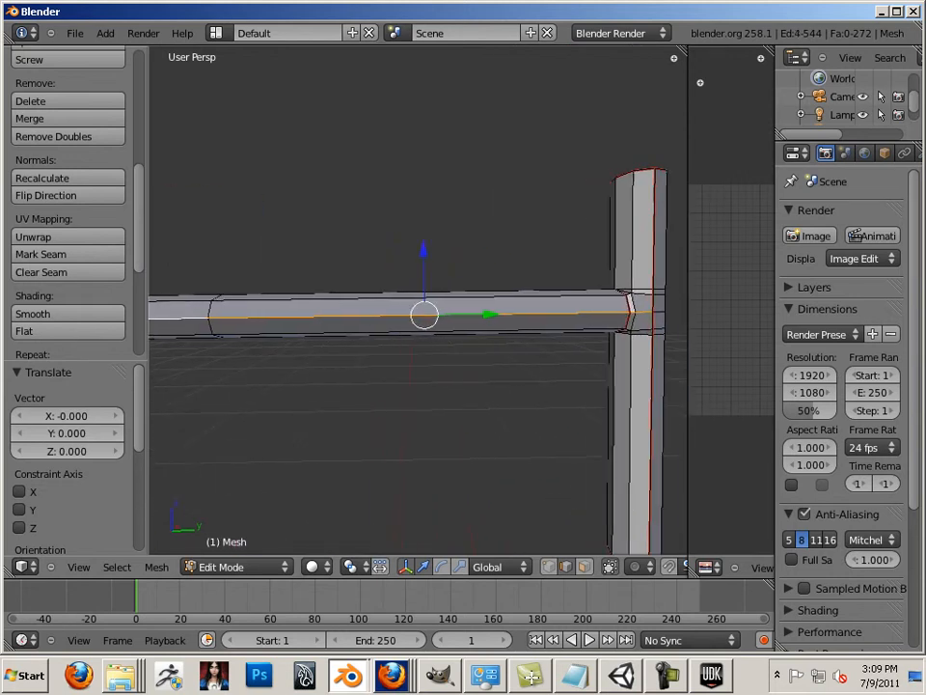
Extend the rung's edge line across the opposite joint to that post's seam and mark the full line as a seam.
middle_click_drag(209, 317, 519, 326, "shift")
scroll(419, 300, "up", 2)
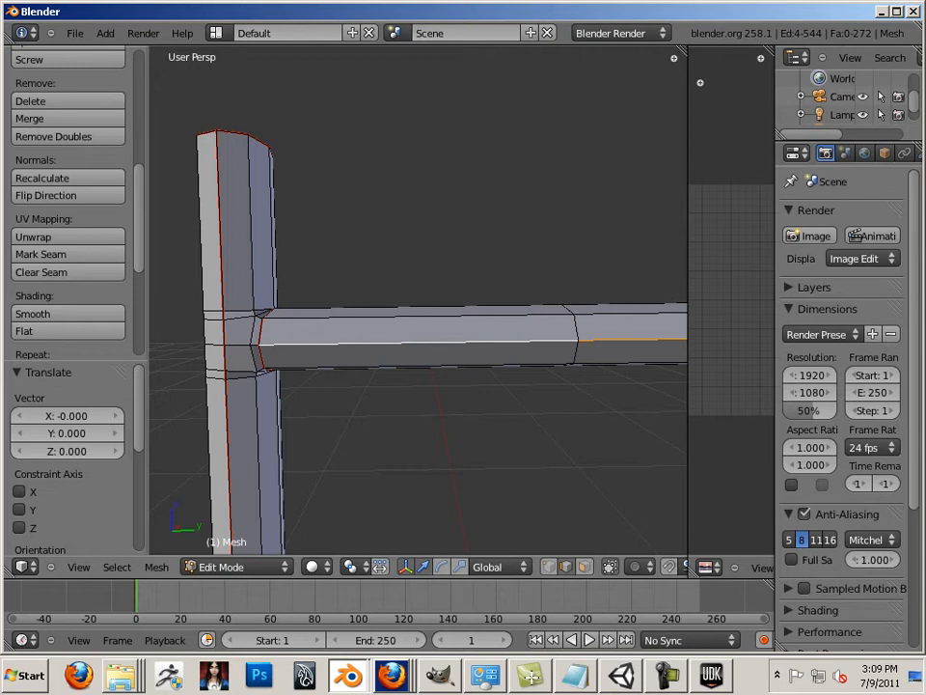
right_click(254, 345, "shift")
right_click(238, 345, "shift")
middle_click_drag(238, 346, 279, 357, "shift")
left_click(67, 253)
Select the entire mesh, unwrap it, and widen the UV/Image Editor to show the UV islands.
key("a")
key("a")
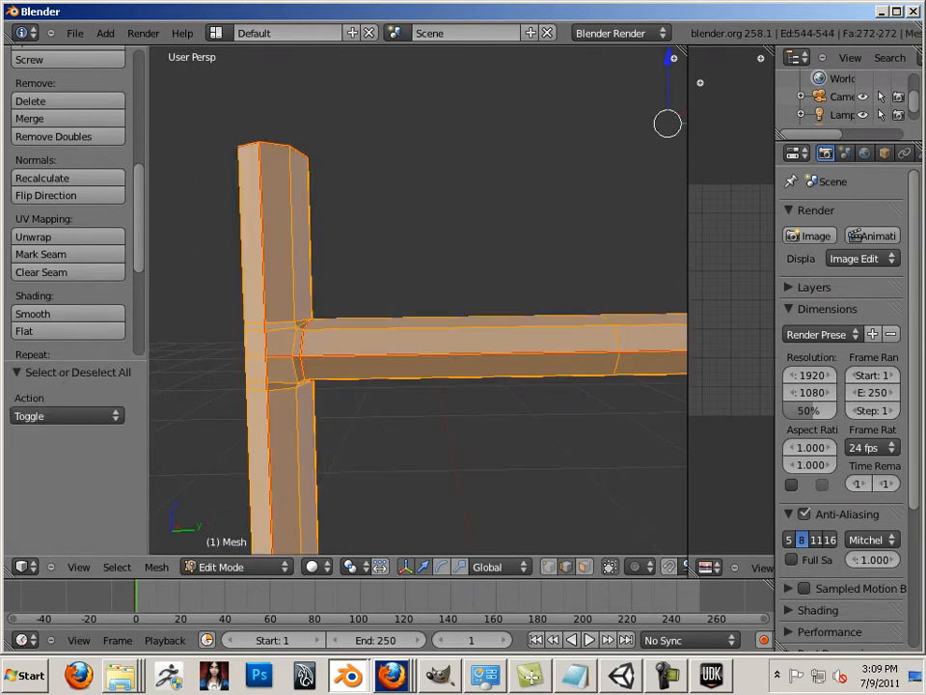
key("u")
key("Return")
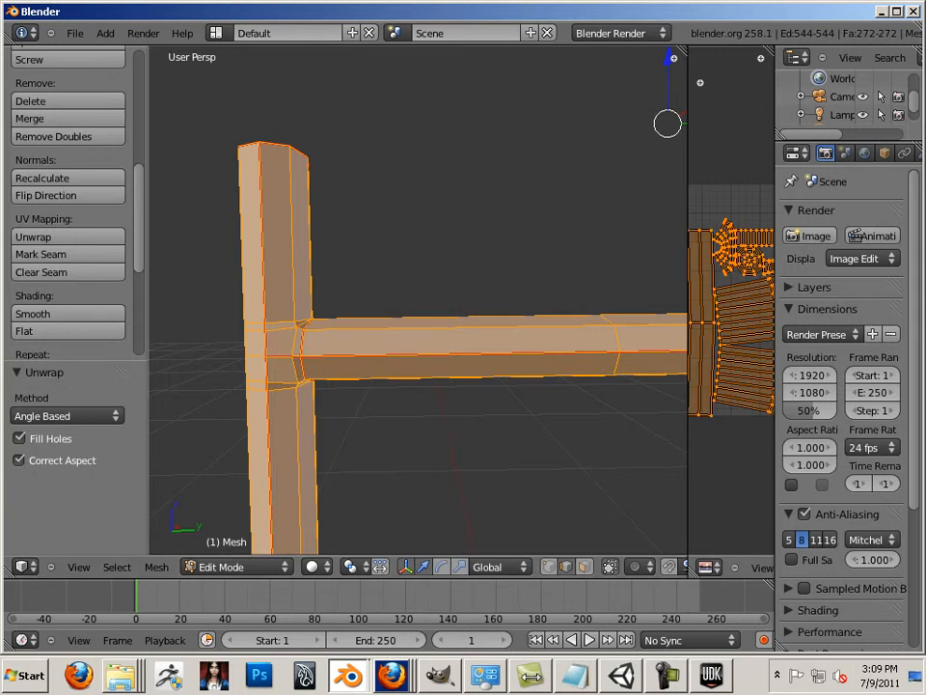
left_click_drag(688, 299, 303, 299)
scroll(538, 300, "up", 4)
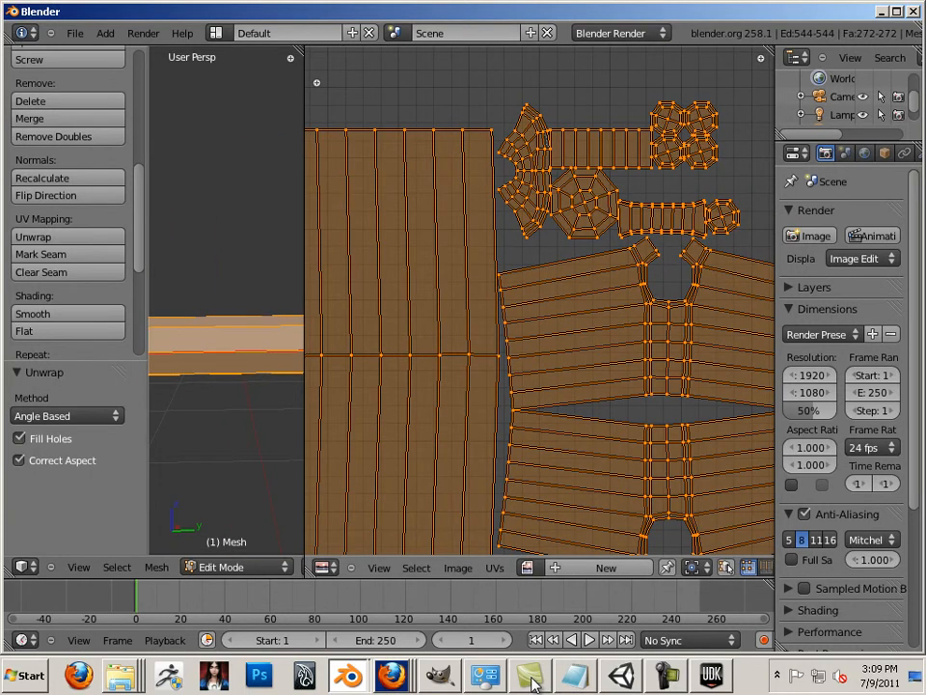
Sync the UV editor's selection with the 3D mesh and deselect everything.
scroll(538, 300, "down", 2)
scroll(538, 300, "up", 4)
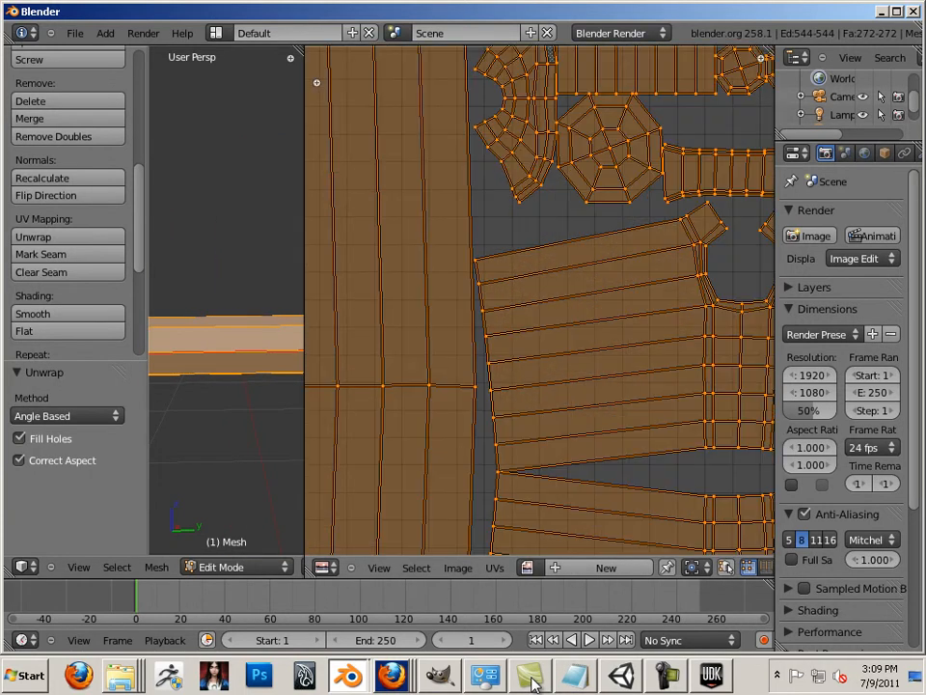
middle_click_drag(645, 300, 438, 352)
scroll(539, 300, "up", 3)
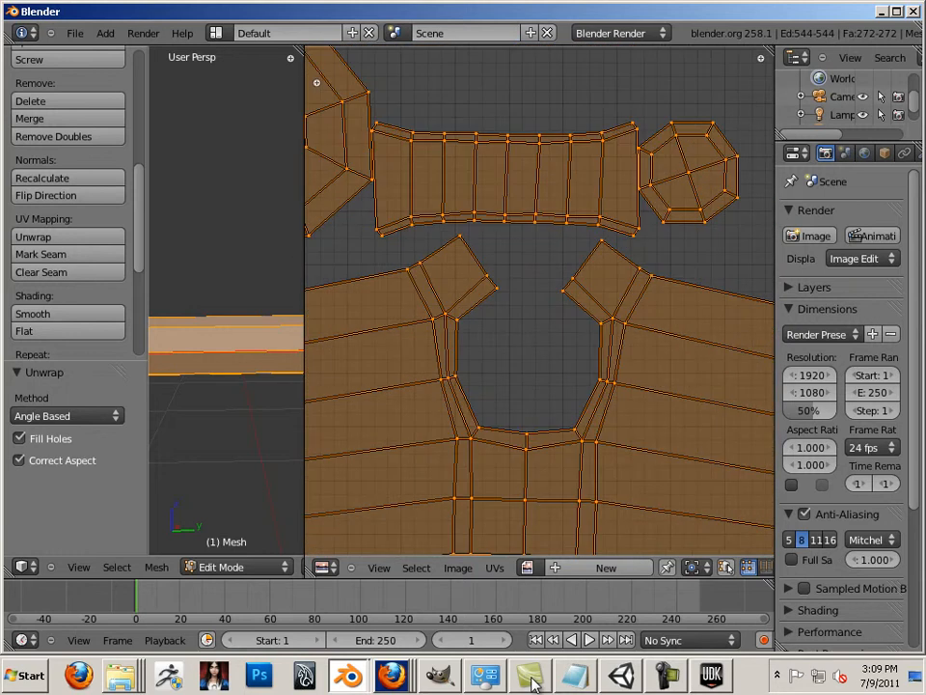
right_click(573, 278)
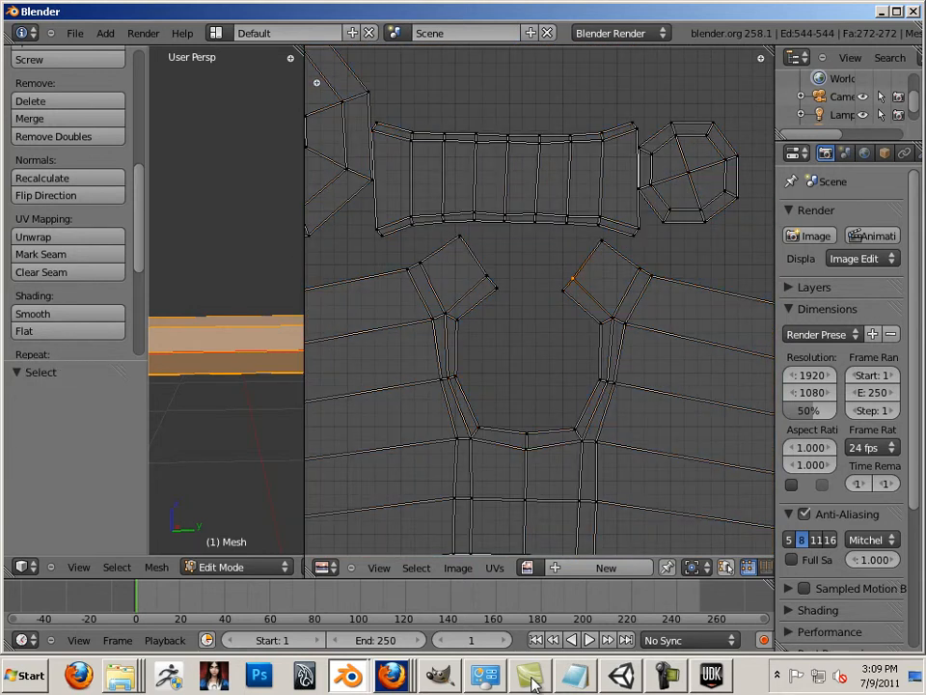
left_click_drag(303, 386, 201, 386)
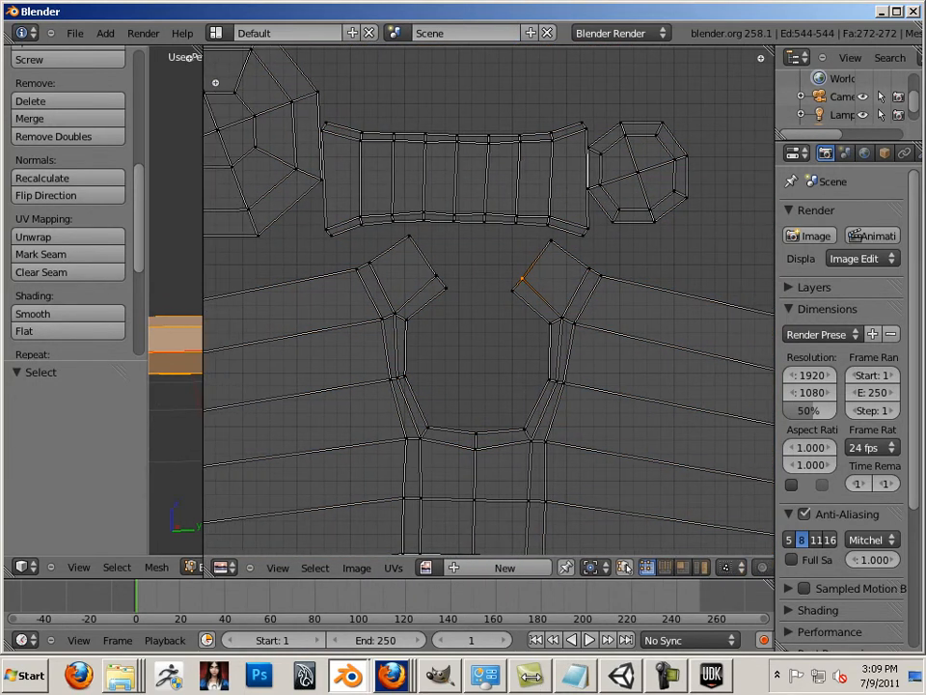
key("a")
Clear the seams from the long and short split edges at the upper rung opening in the post's UV island.
right_click(535, 258)
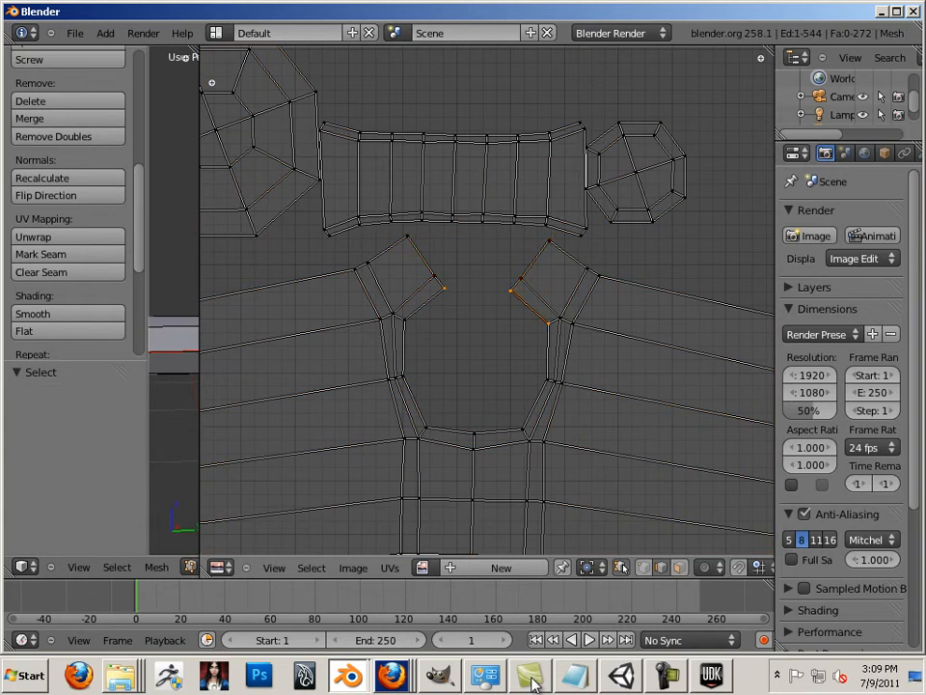
left_click(68, 272)
right_click(515, 284)
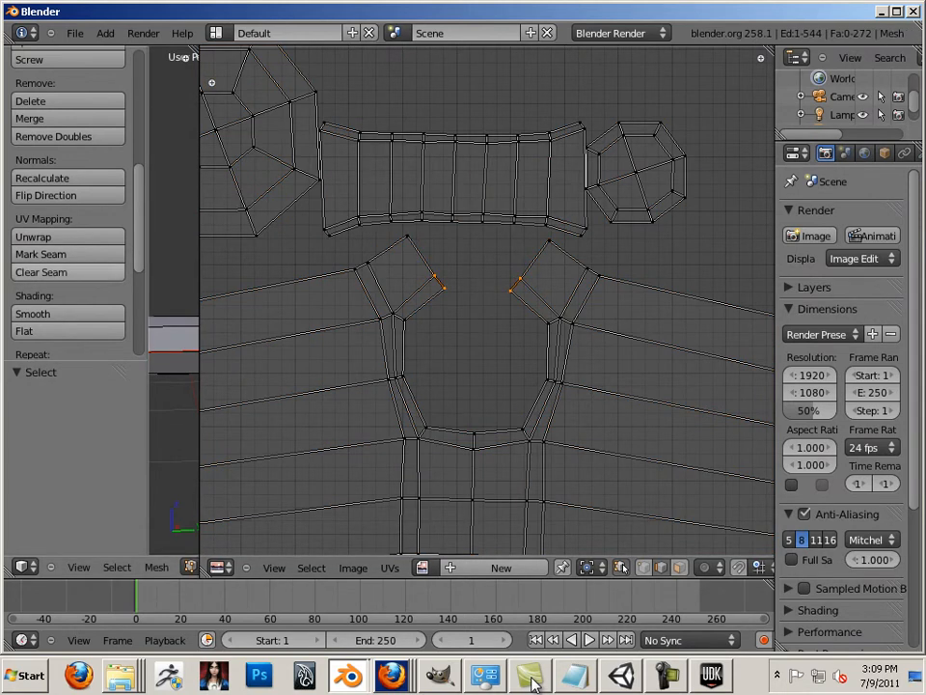
left_click(67, 272)
Clear the seams from the long and short split edges at the lower rung opening of the other post's UV island.
middle_click_drag(515, 284, 521, 267)
middle_click_drag(511, 501, 526, 193)
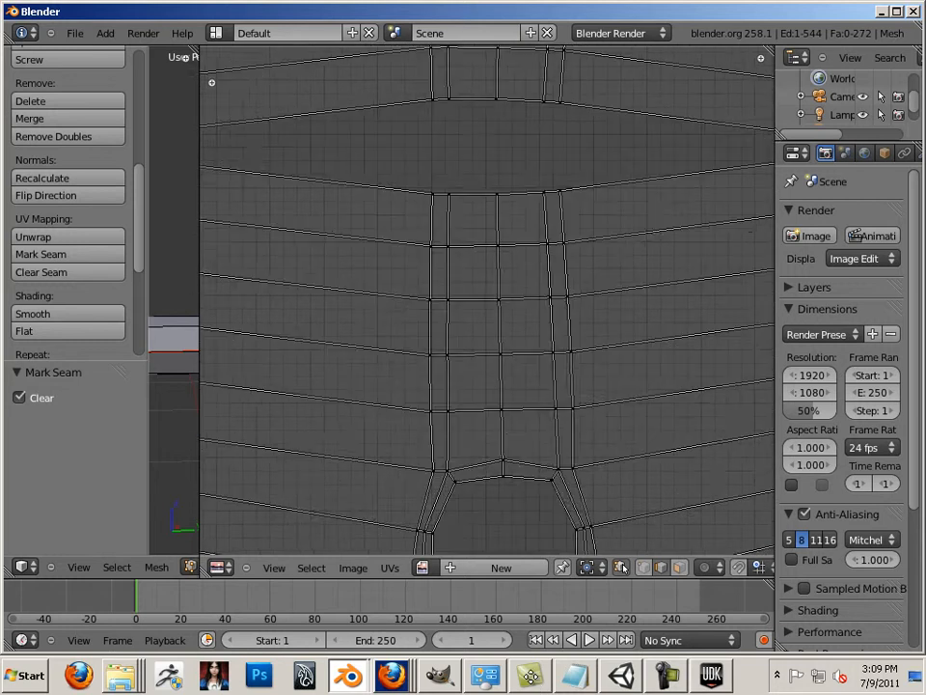
middle_click_drag(511, 405, 535, 227)
right_click(590, 473)
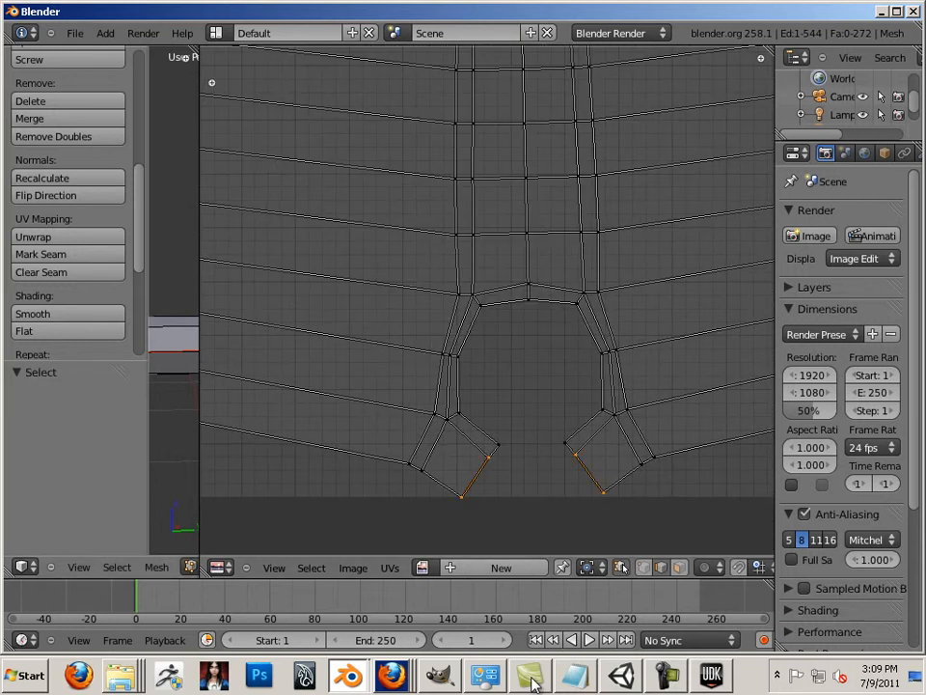
left_click(67, 272)
right_click(570, 448)
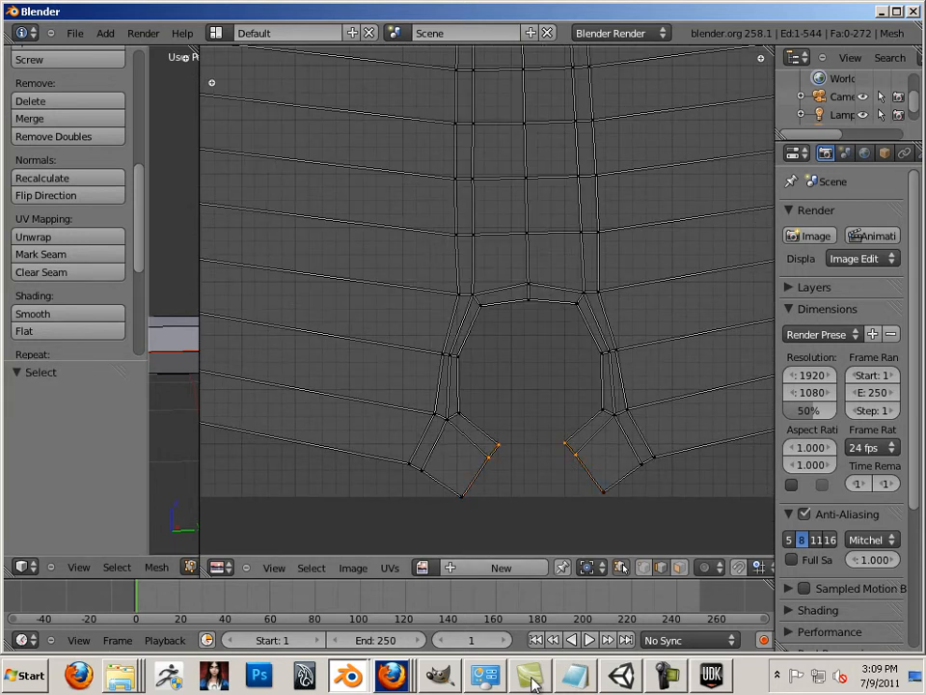
left_click(67, 272)
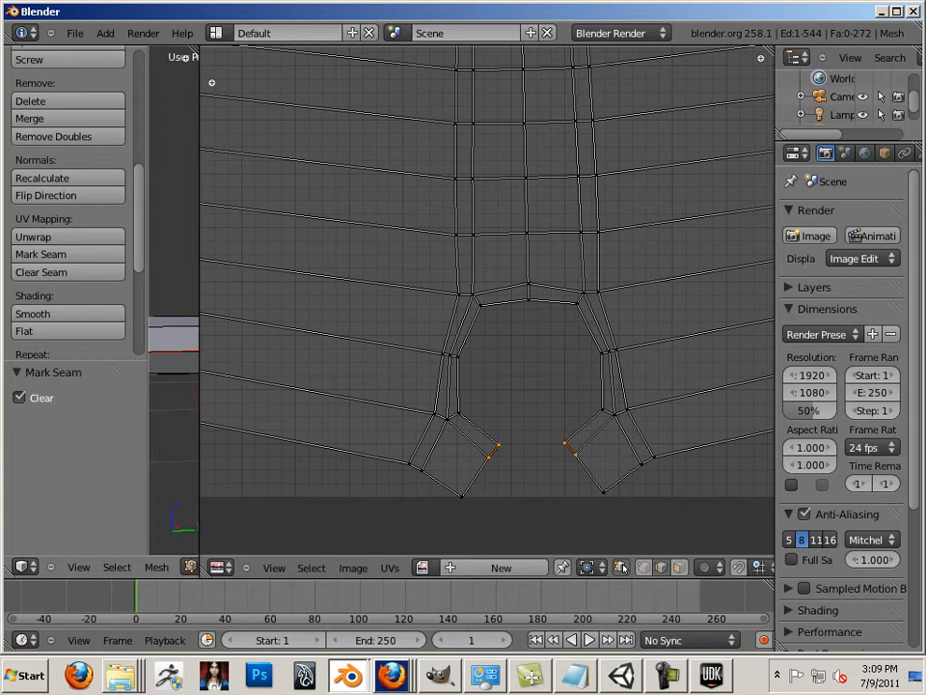
Select the entire mesh and unwrap it again with the corrected seams.
left_click_drag(211, 82, 729, 57)
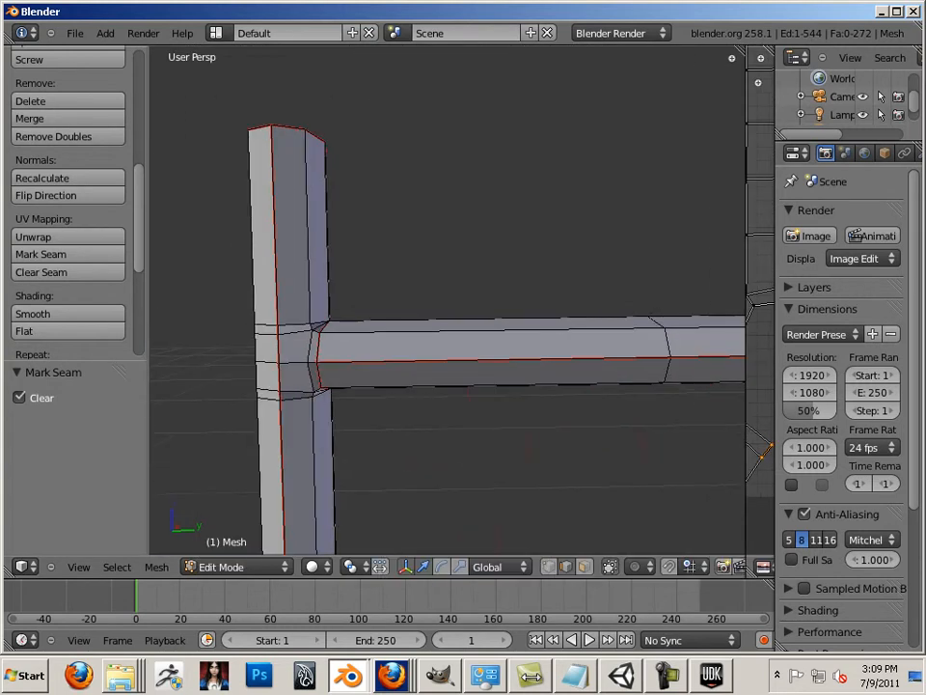
scroll(446, 299, "down", 2)
key("a")
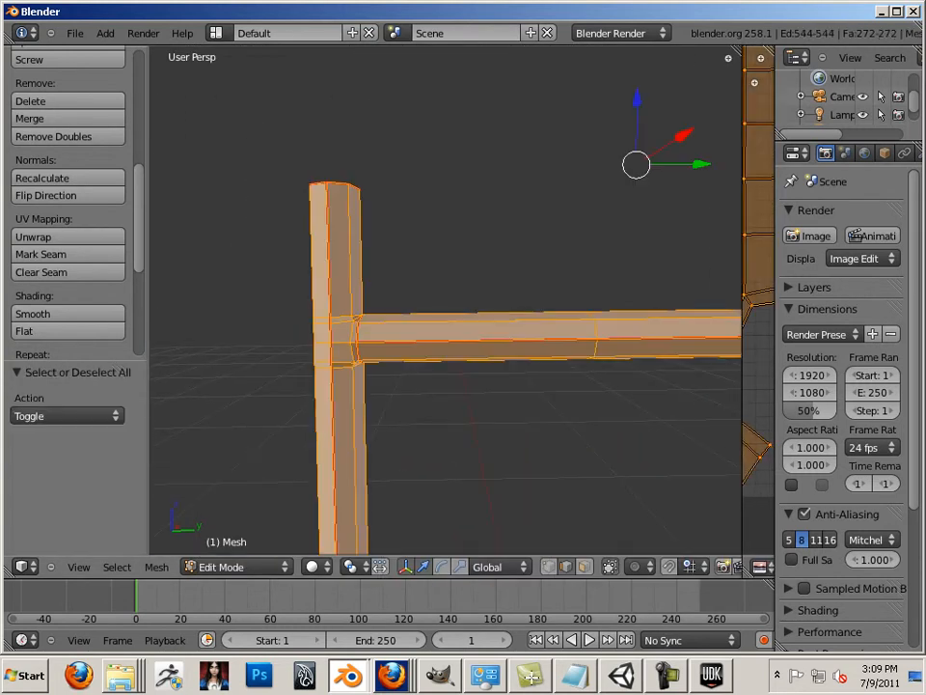
key("u")
left_click(347, 345)
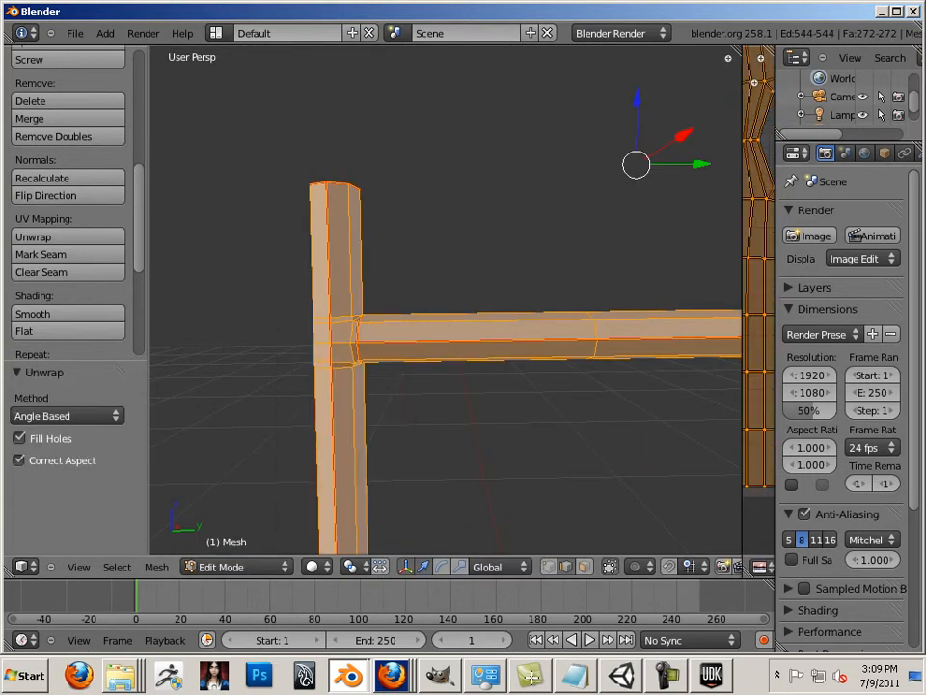
Widen the UV/Image Editor, move all UV islands by X -0.0025 and Y 0.080, and scale them to 0.966.
left_click_drag(742, 318, 249, 318)
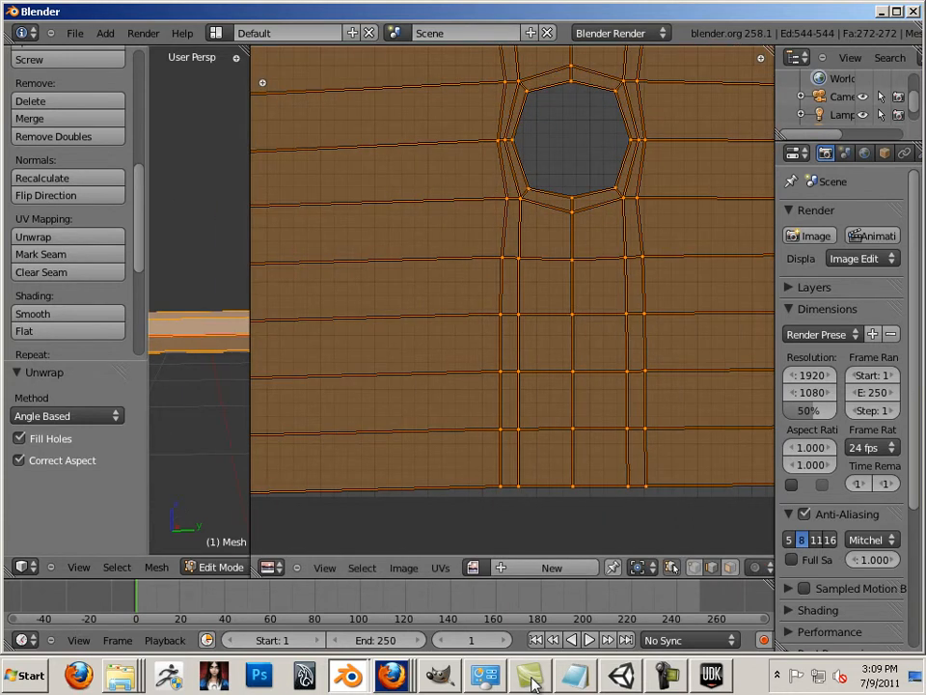
scroll(511, 300, "down", 7)
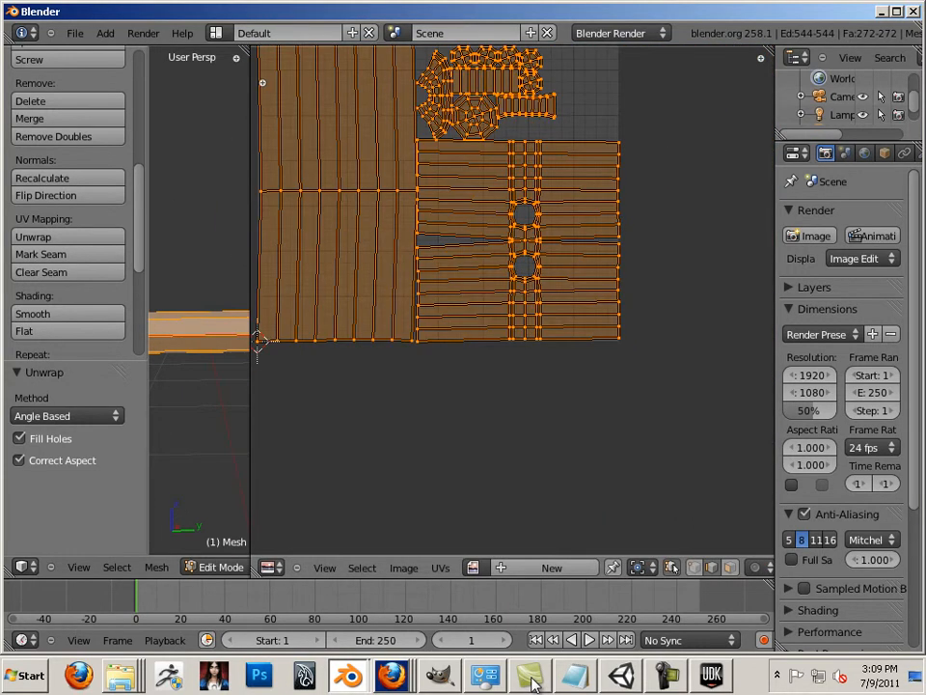
middle_click_drag(511, 300, 536, 465)
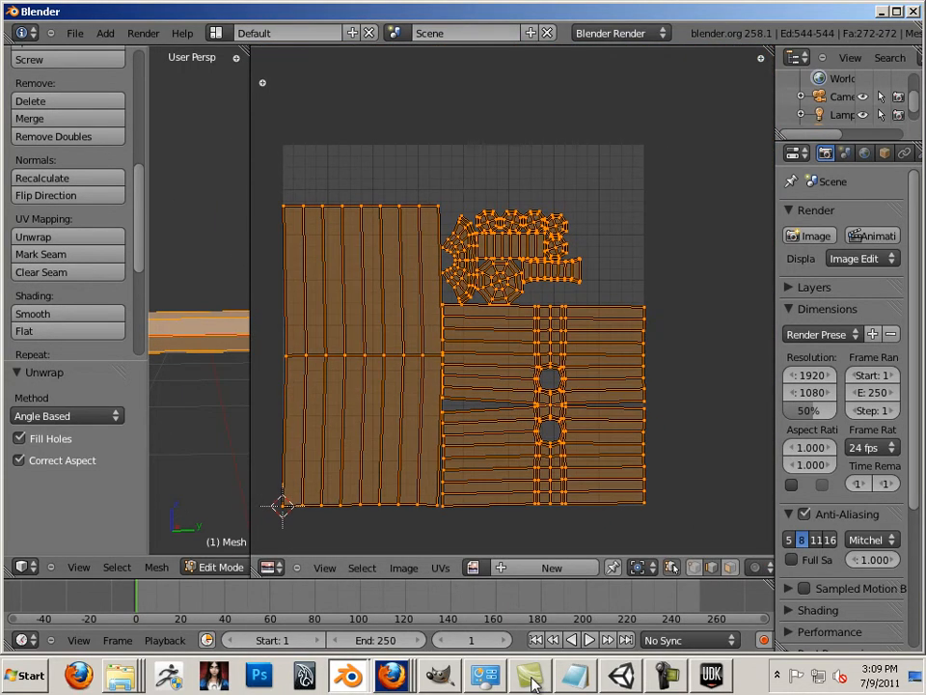
key("g")
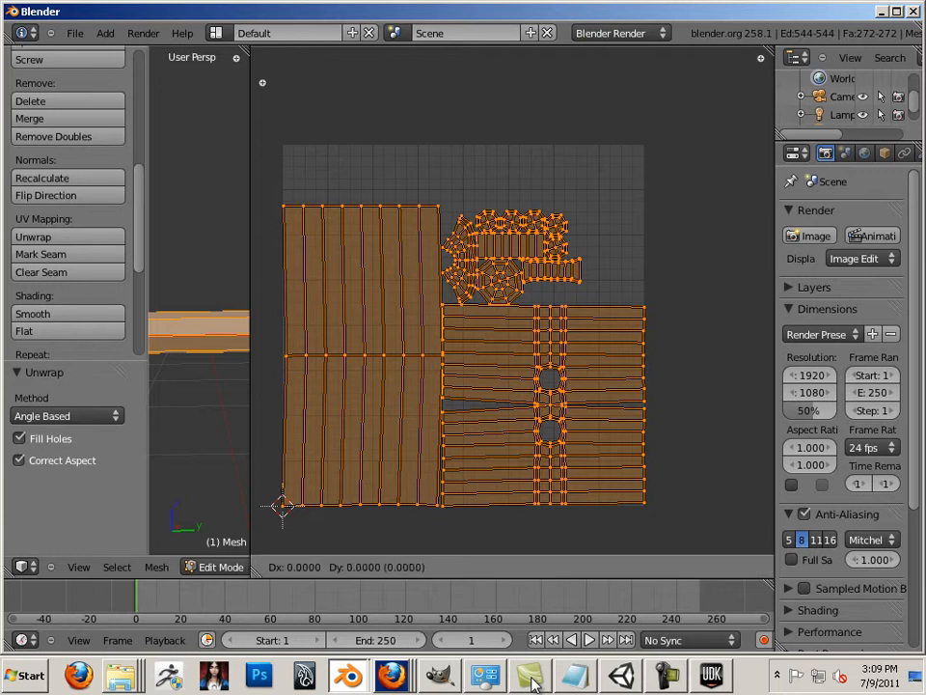
key("Return")
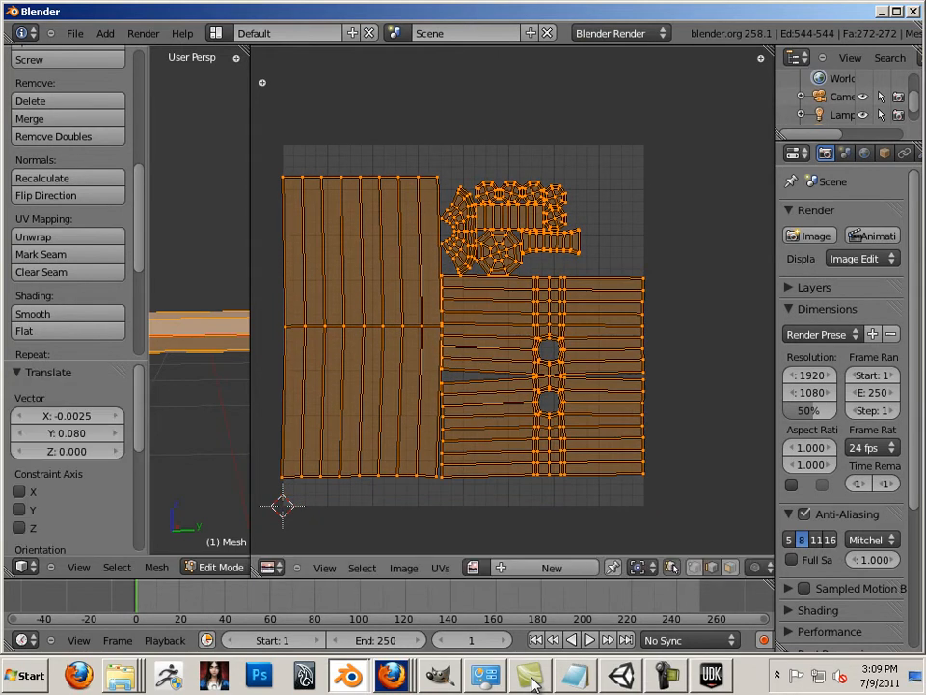
key("s")
key("Return")
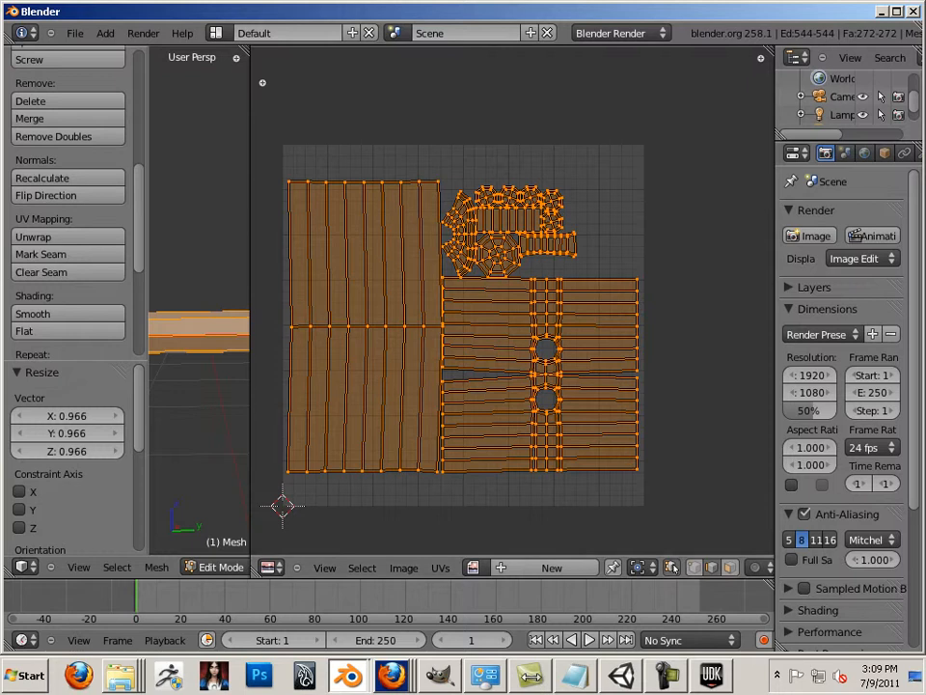
Enlarge the 3D view and inspect the ladder parts, selecting the loose cylindrical piece to check its UV islands.
left_click_drag(250, 299, 655, 299)
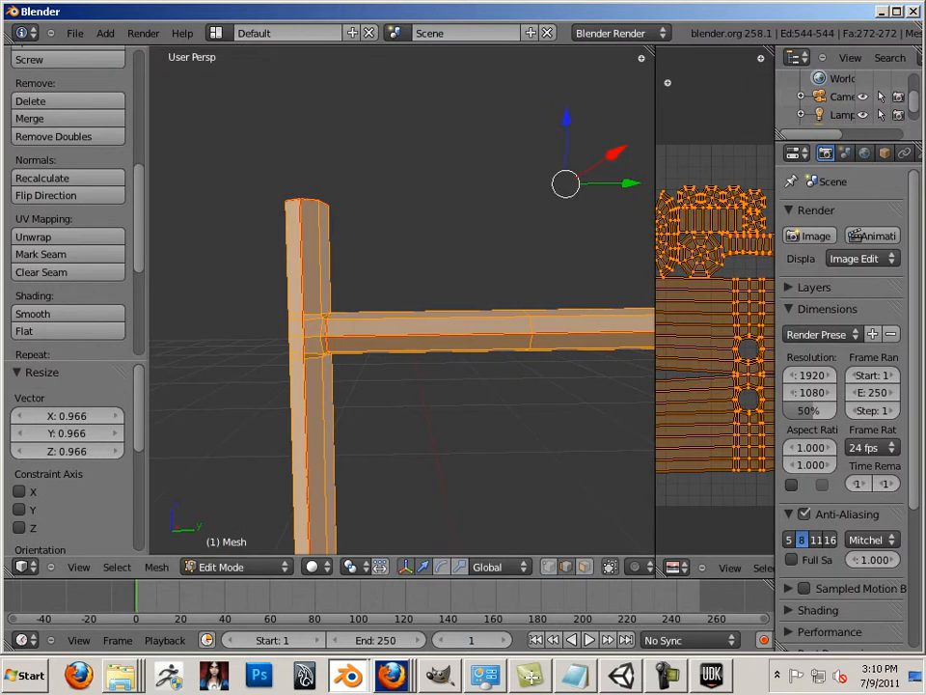
scroll(402, 299, "down", 3)
middle_click_drag(401, 300, 327, 351, "shift")
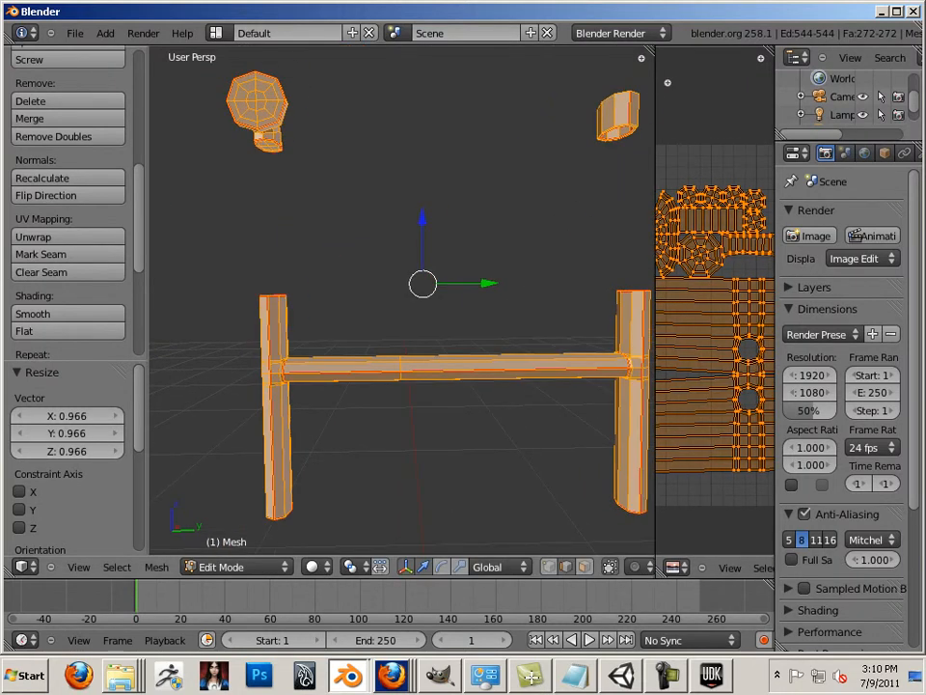
key("a")
middle_click_drag(463, 328, 208, 339)
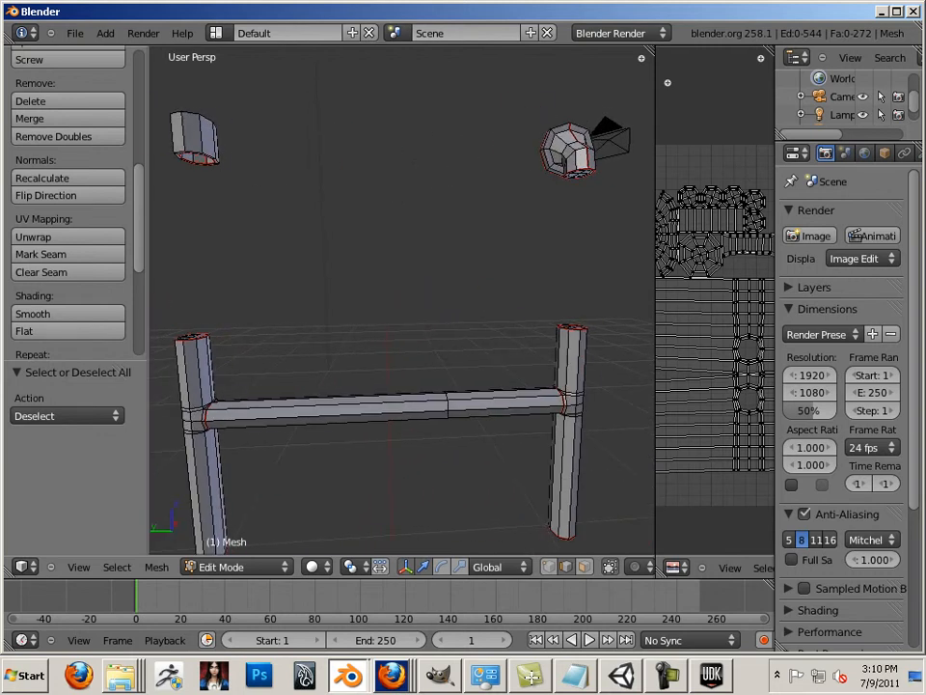
key("Tab")
key("Tab")
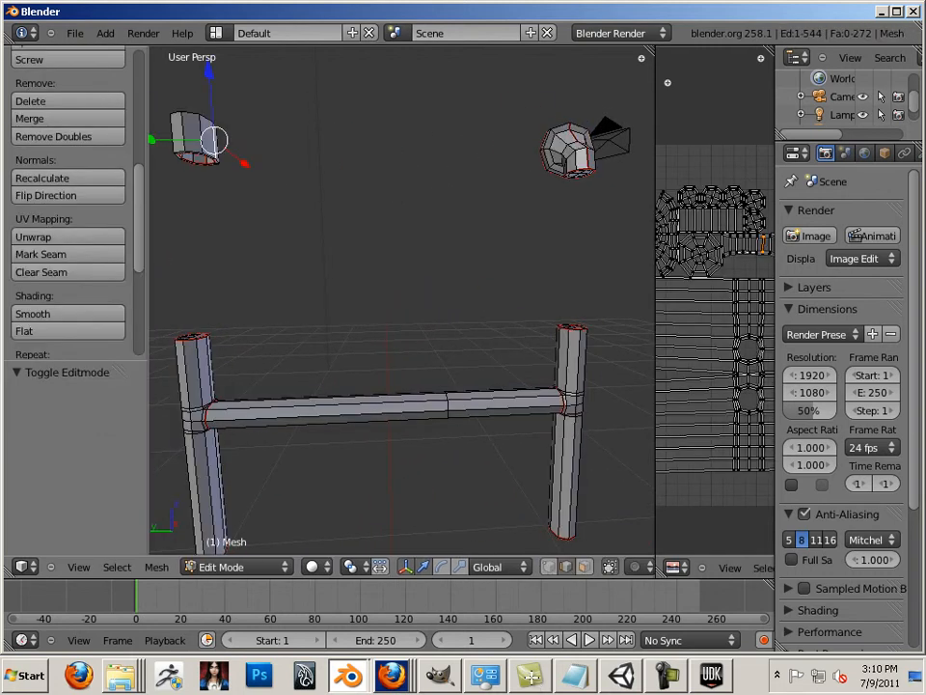
key("l")
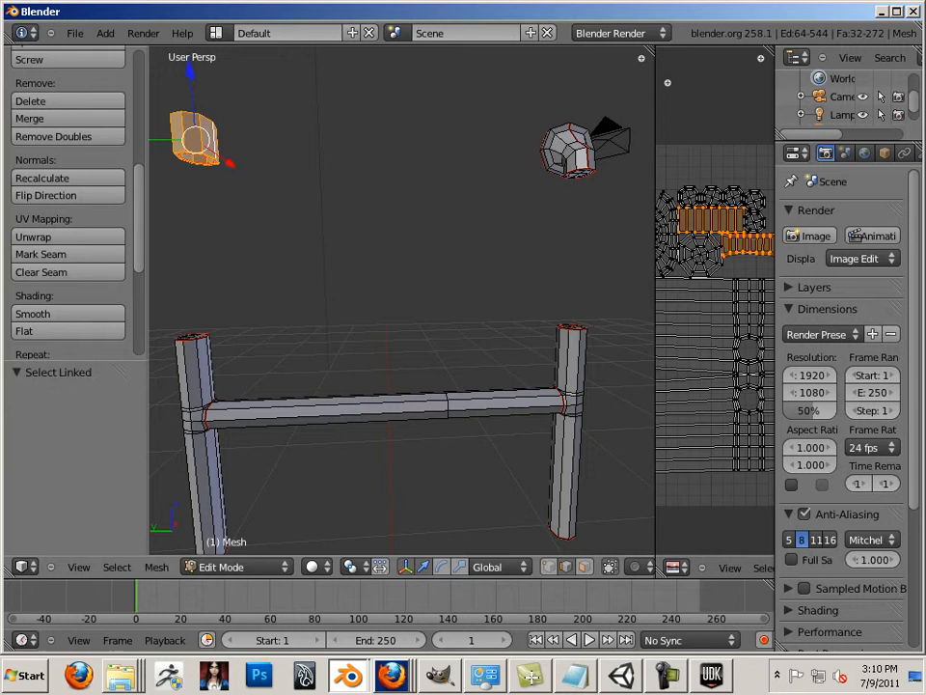
key("a")
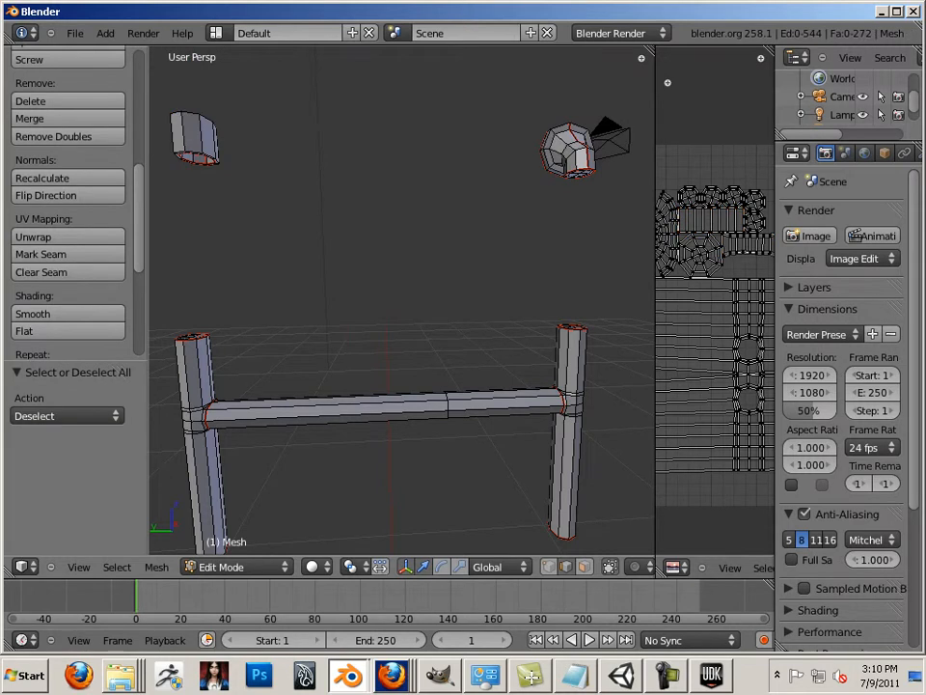
left_click(534, 681)
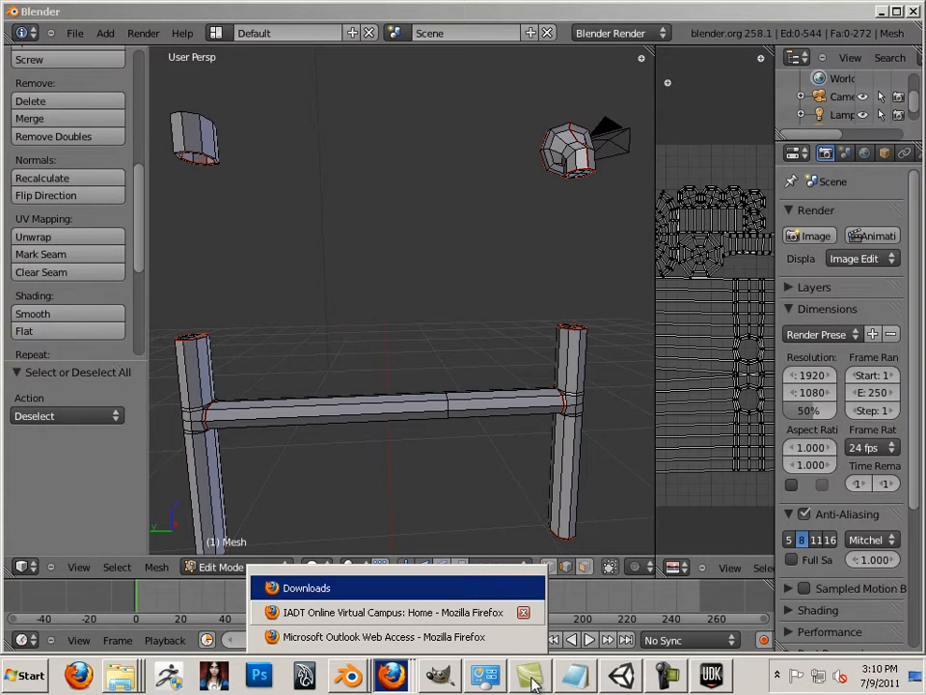
left_click(386, 612)
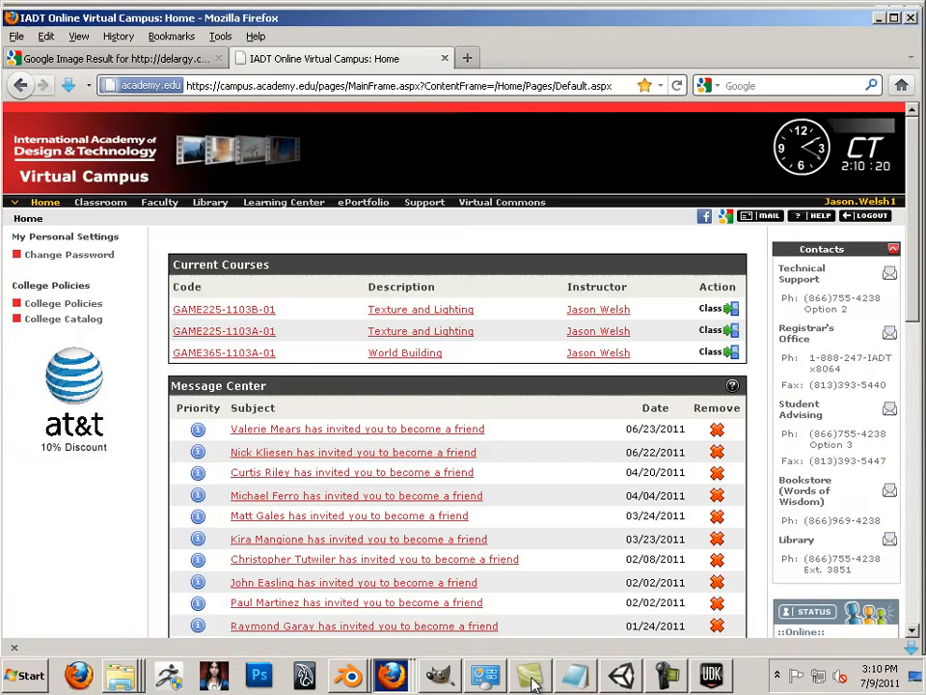
left_click(532, 678)
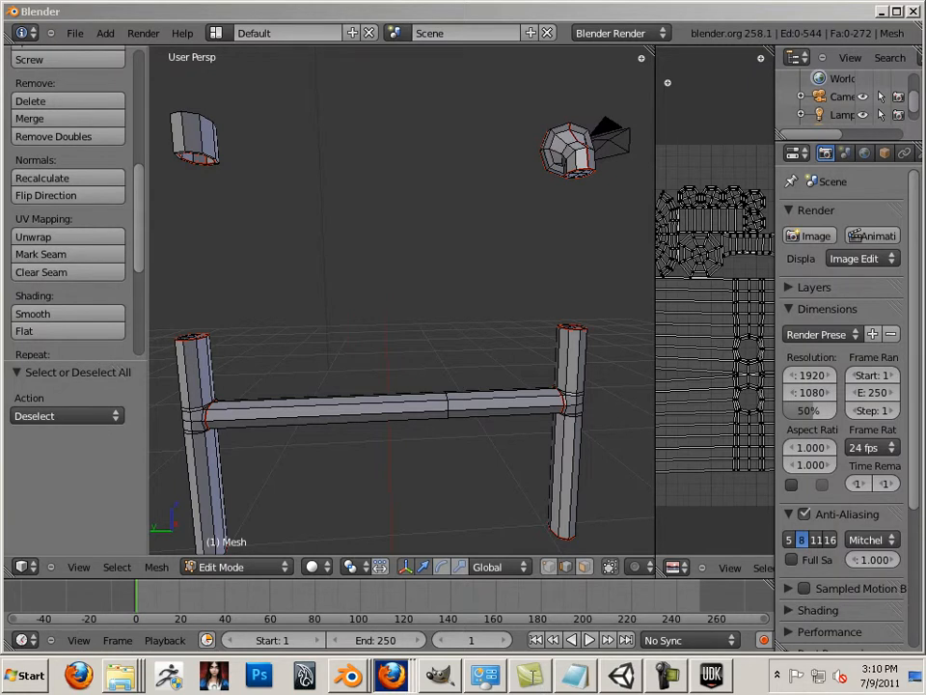
scroll(401, 300, "up", 2)
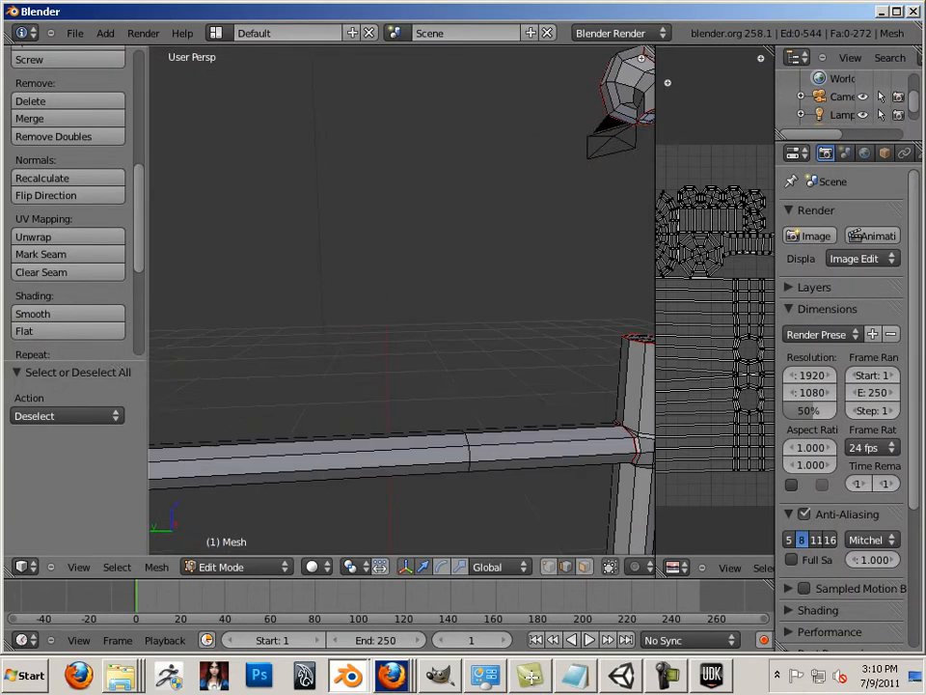
scroll(401, 299, "down", 3)
scroll(67, 202, "up", 8)
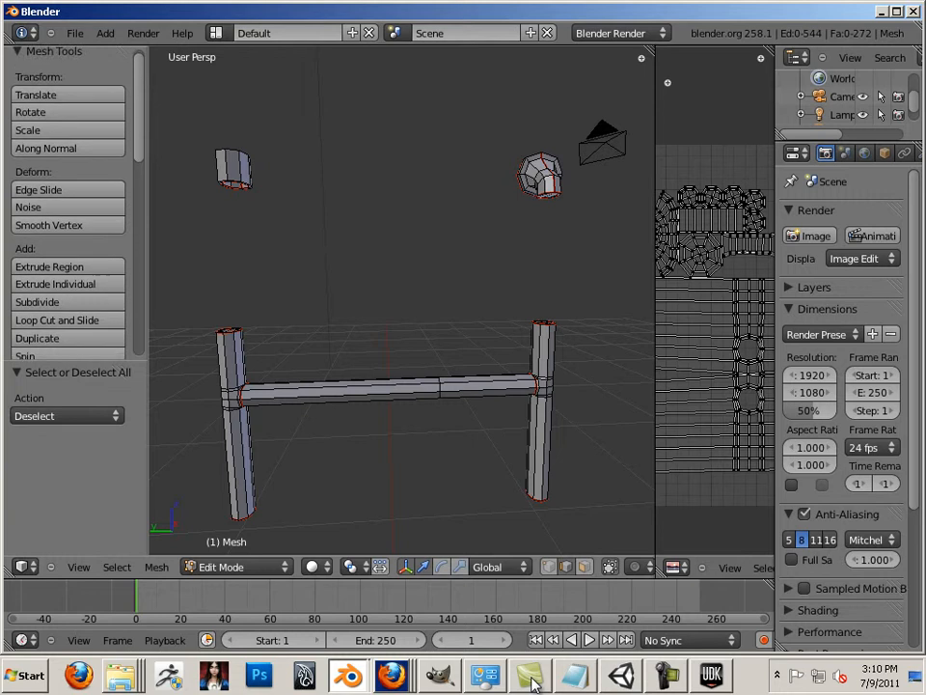
scroll(68, 202, "up", 1)
scroll(68, 203, "down", 2)
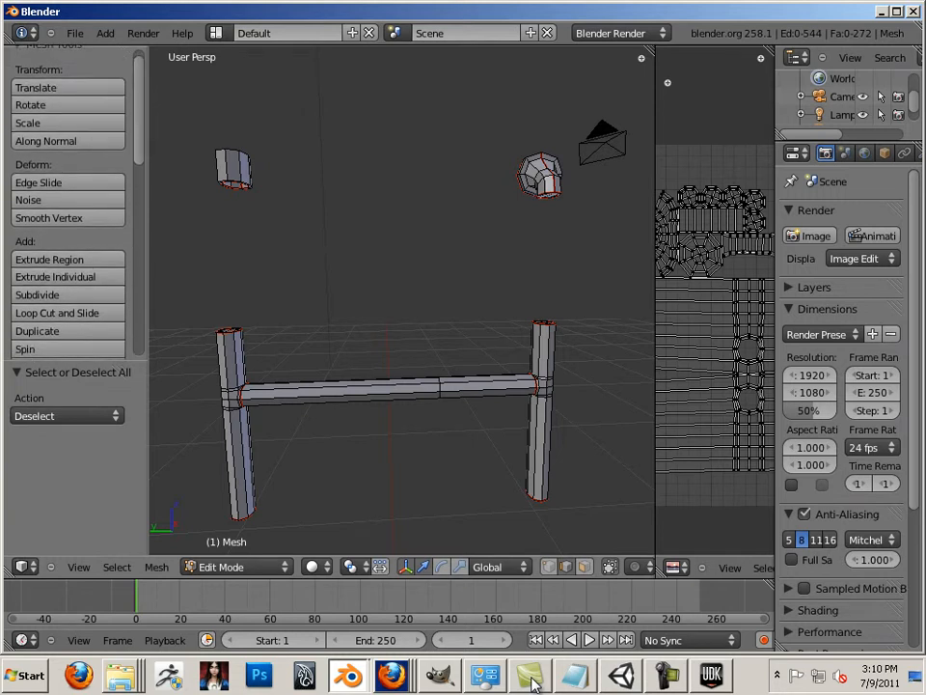
left_click(236, 566)
Widen the UV/Image Editor and select the entire mesh so that all UV islands are included.
left_click_drag(655, 312, 351, 311)
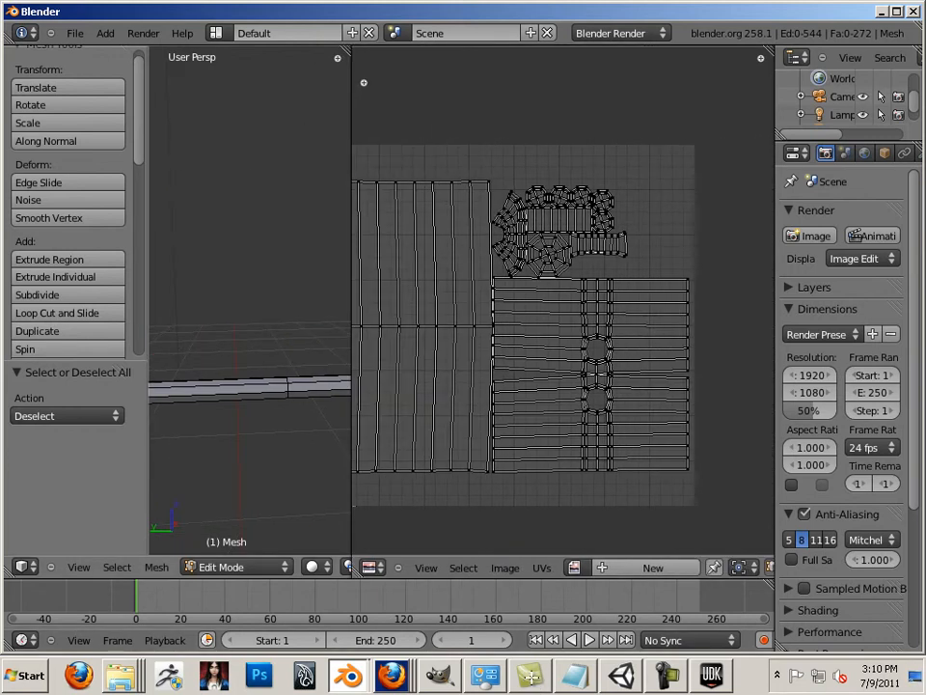
key("a")
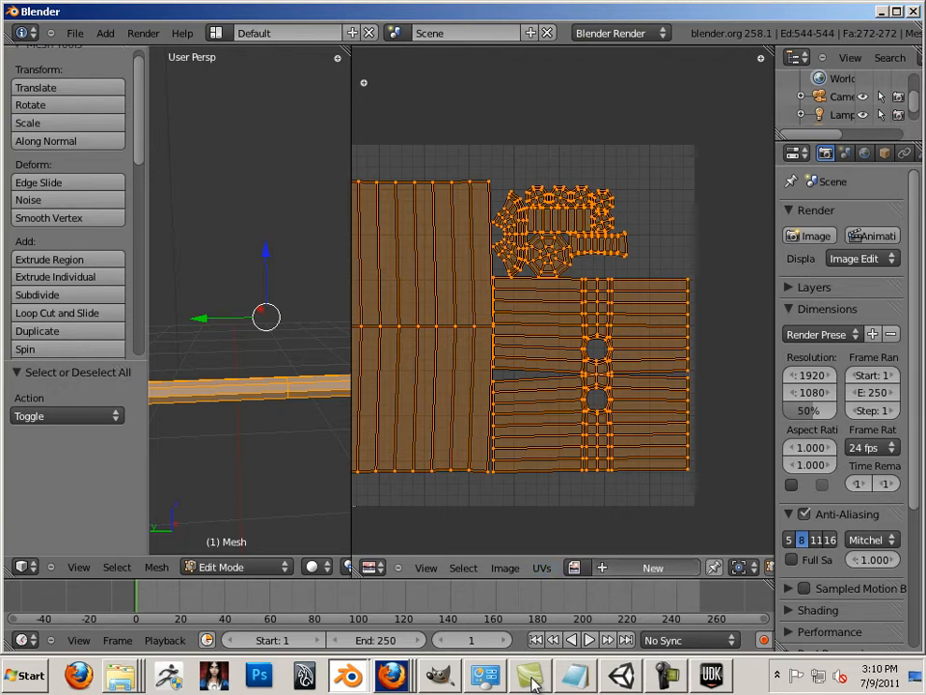
key("alt+n")
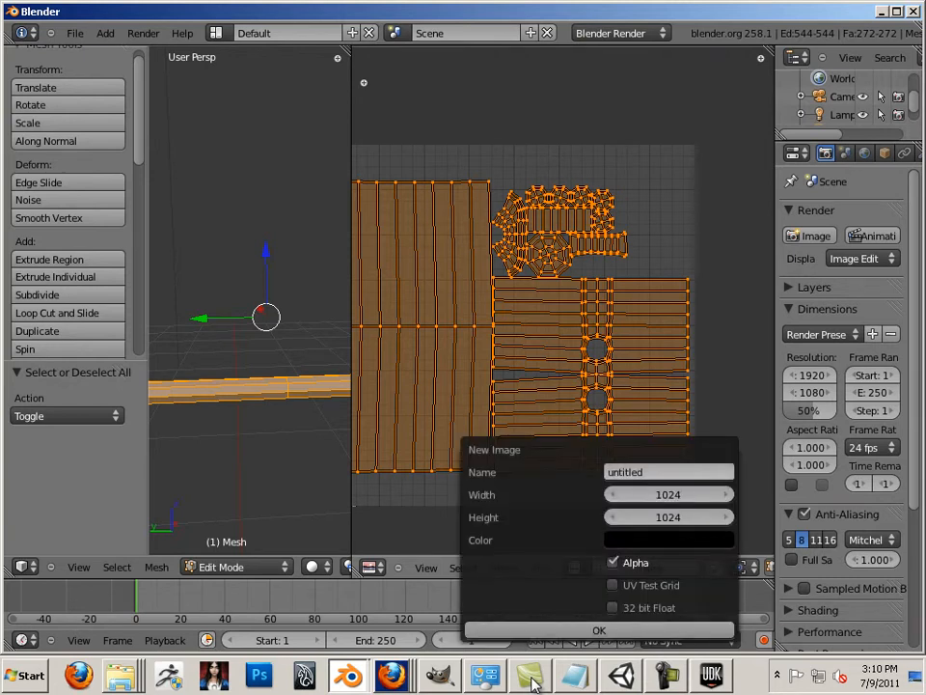
left_click(667, 472)
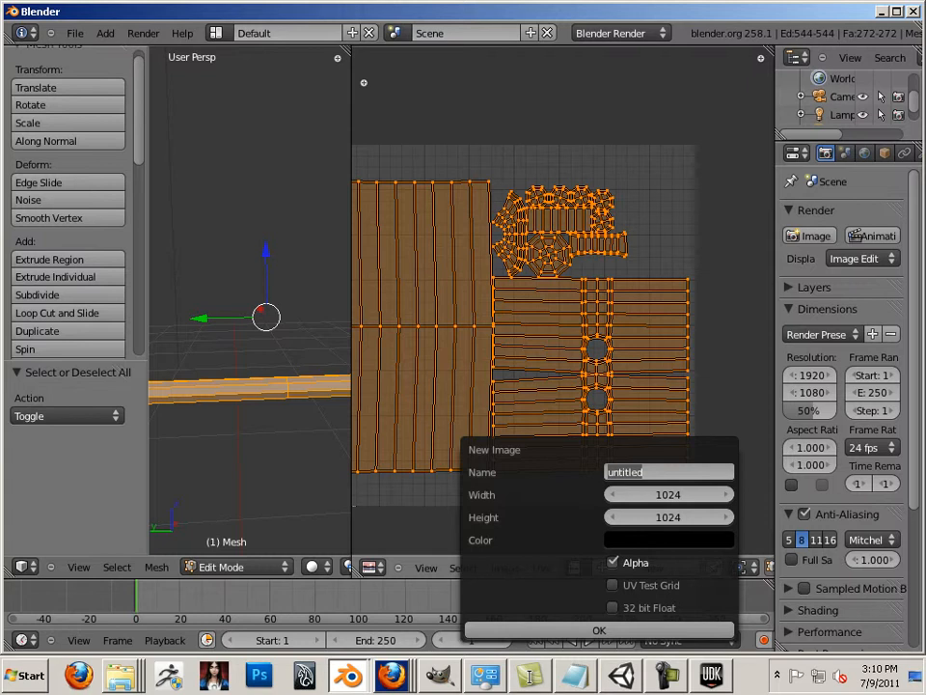
type("ladder_kit")
key("Return")
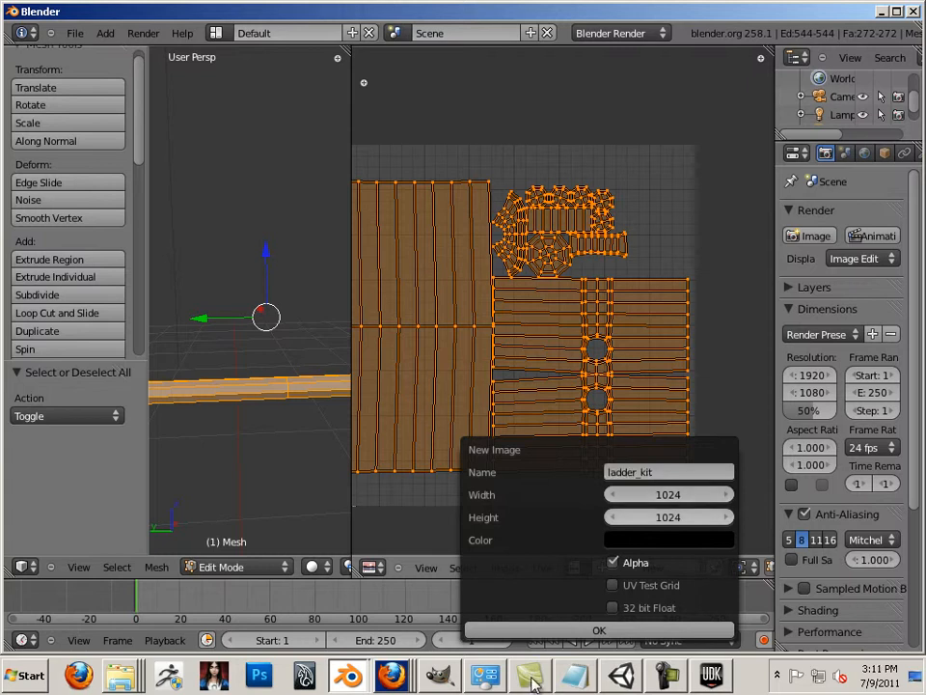
key("Escape")
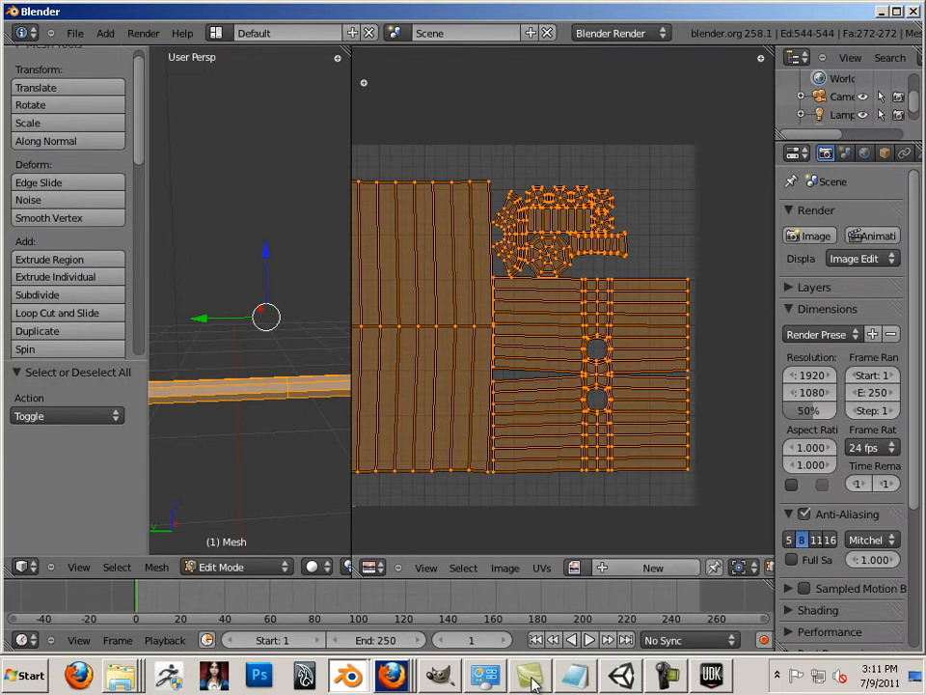
Create a new image named ladder_kit for the UV layout, 1024 pixels wide and 1024 pixels high.
key("alt+n")
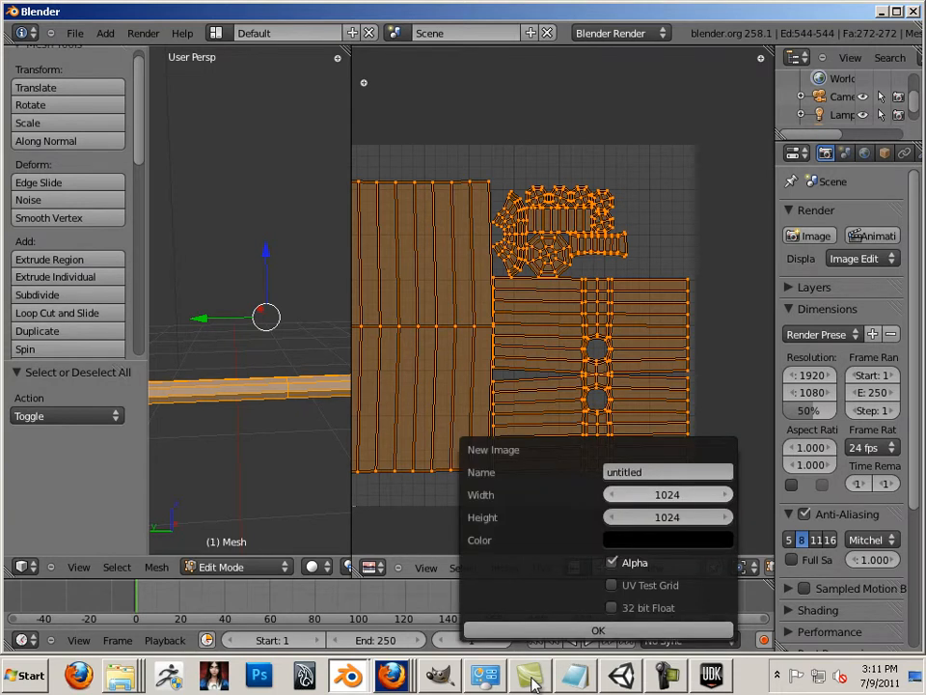
type("ladde")
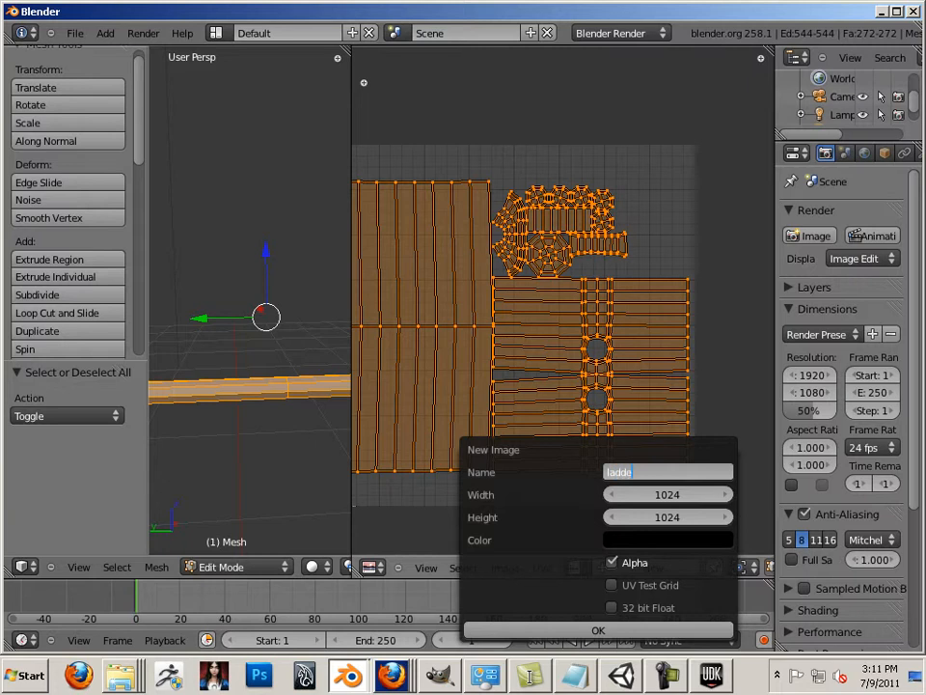
type("r_kit")
key("Tab")
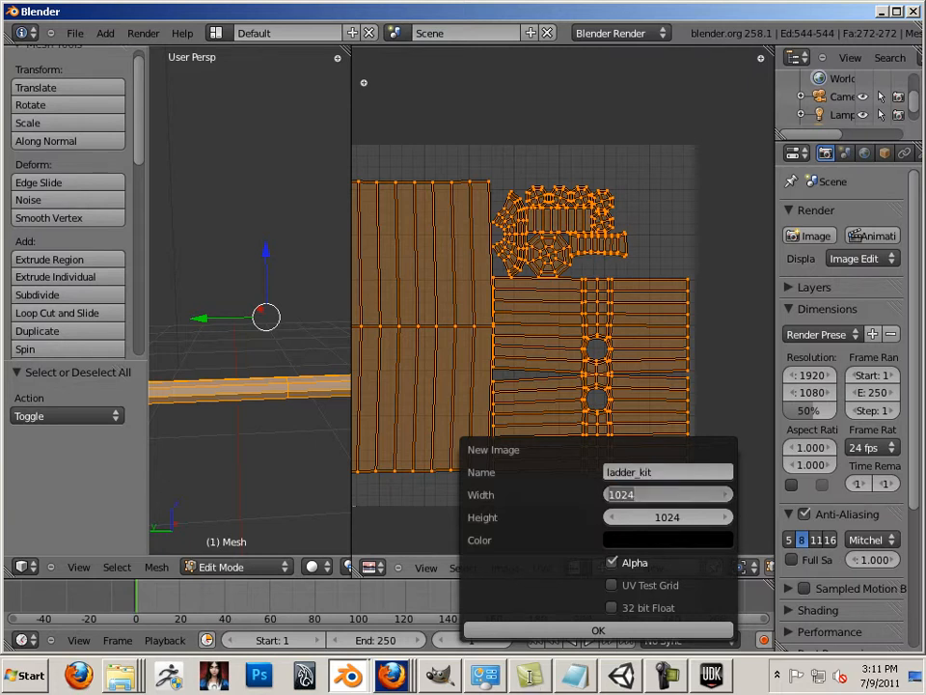
type("2048")
key("Tab")
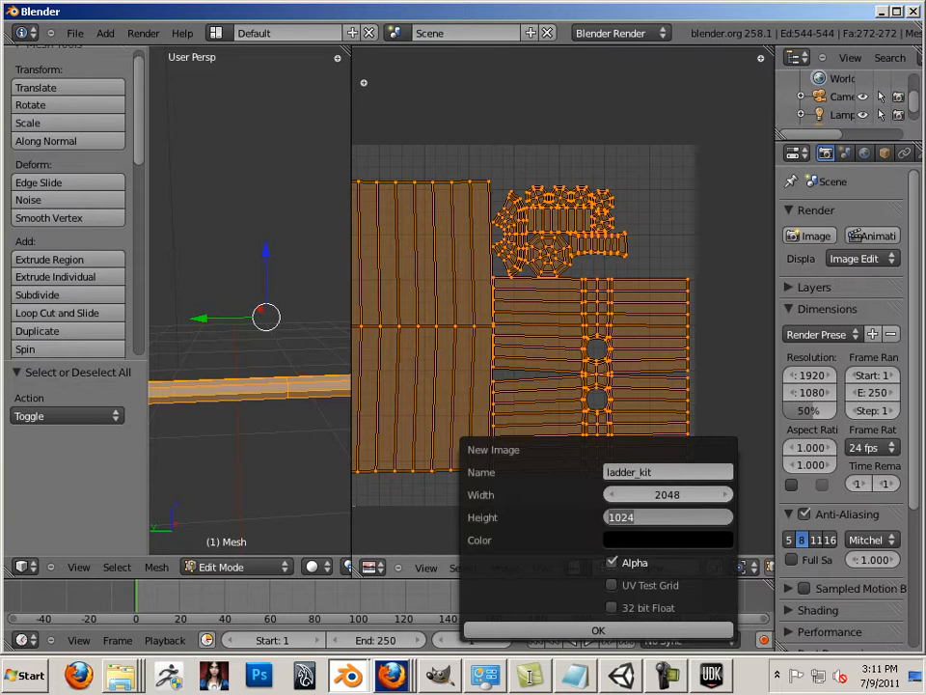
type("2048")
key("Return")
key("Tab")
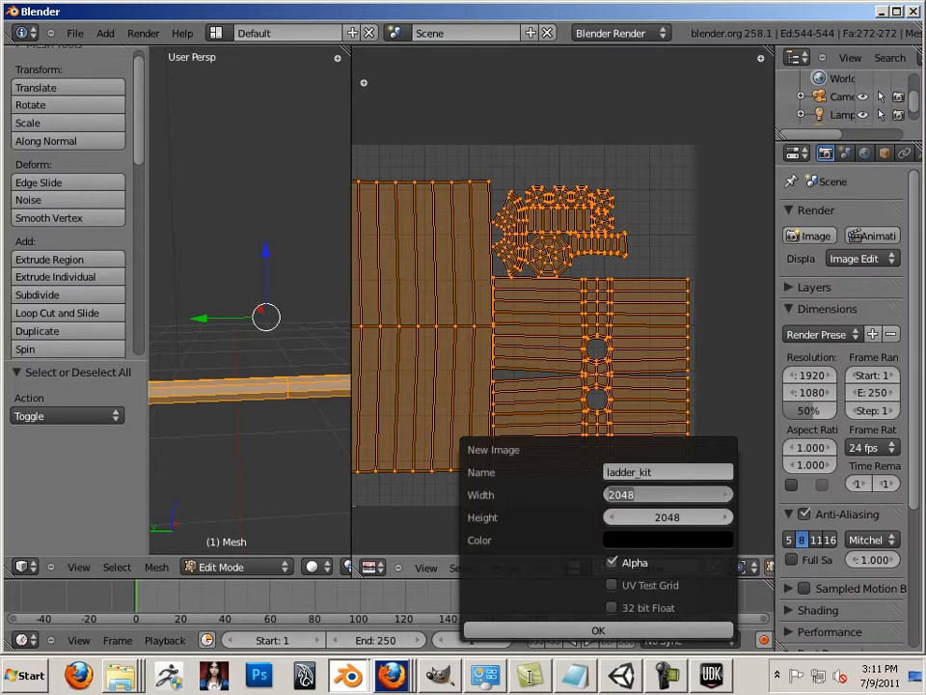
type("1024")
key("Tab")
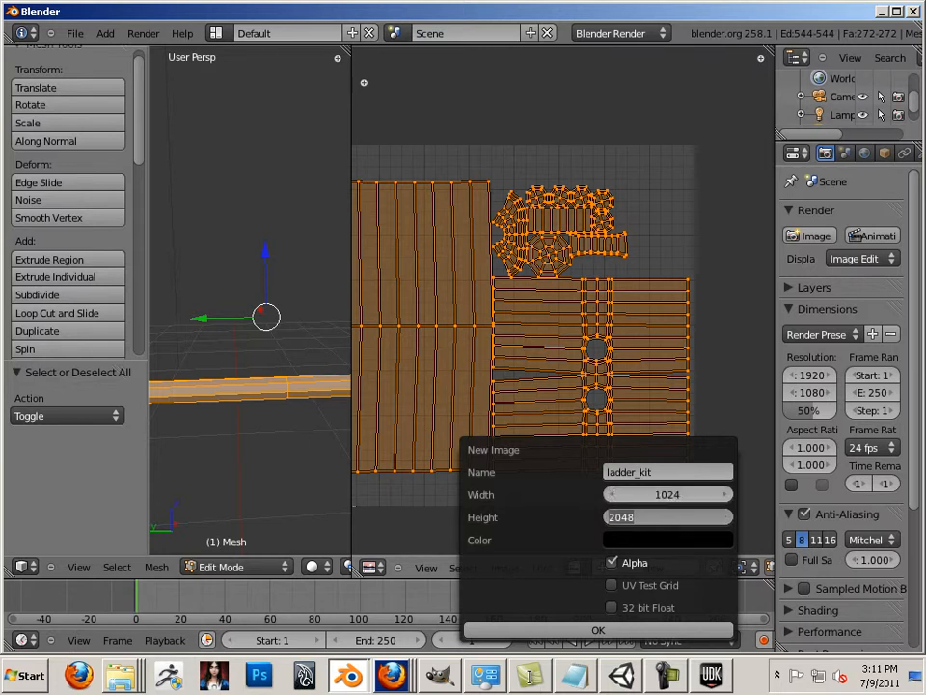
type("1024")
key("Return")
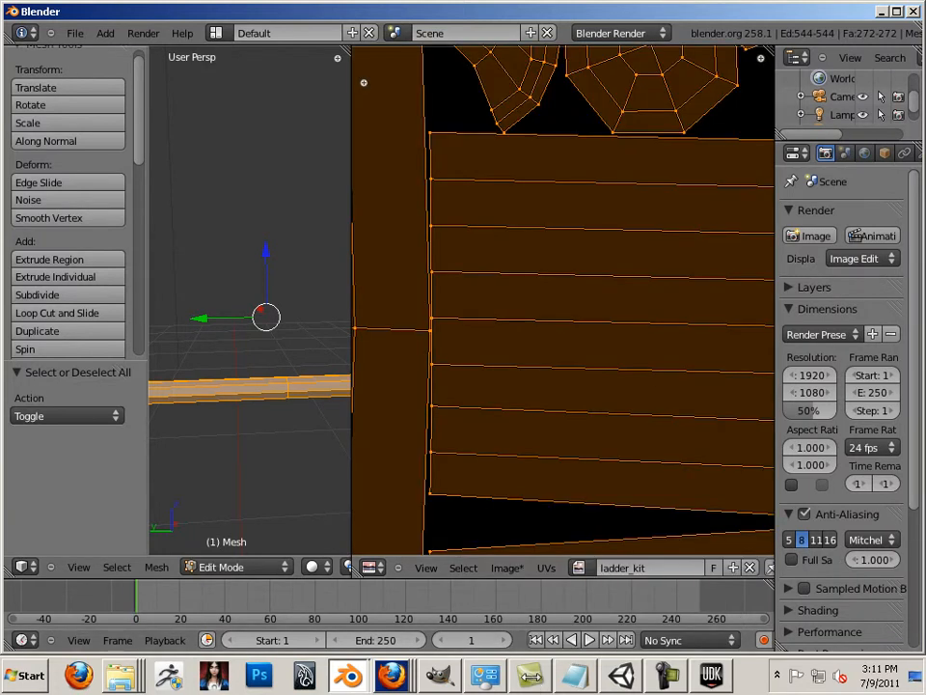
Enlarge the 3D view and switch the ladder mesh to Texture Paint mode.
left_click_drag(351, 290, 591, 289)
left_click(220, 566)
left_click(228, 468)
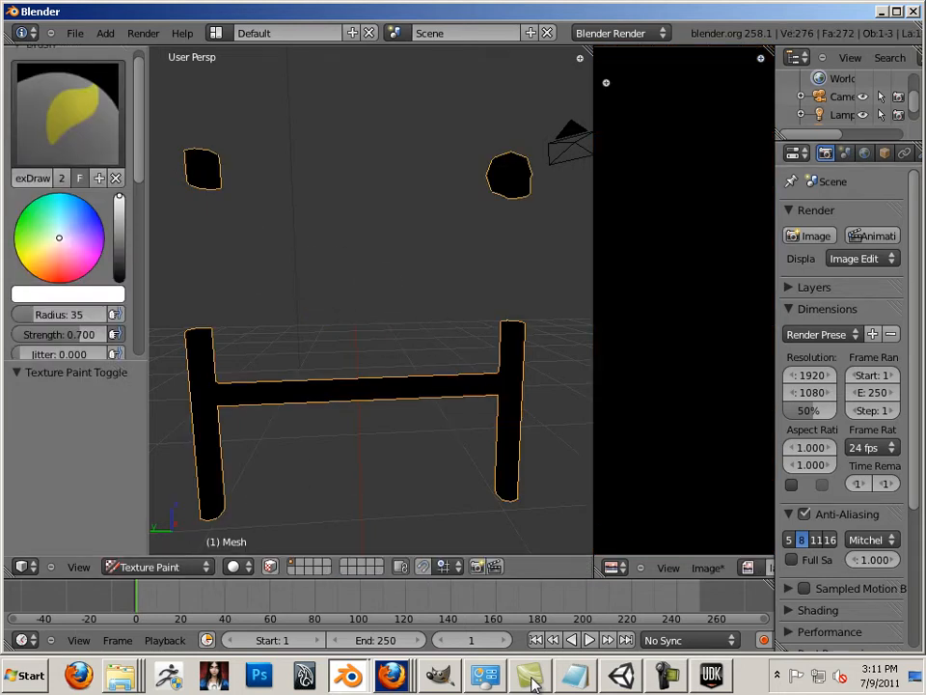
Widen the Properties editor, add a new texture to the mesh's material, and set its type to Image or Movie.
left_click_drag(776, 289, 623, 290)
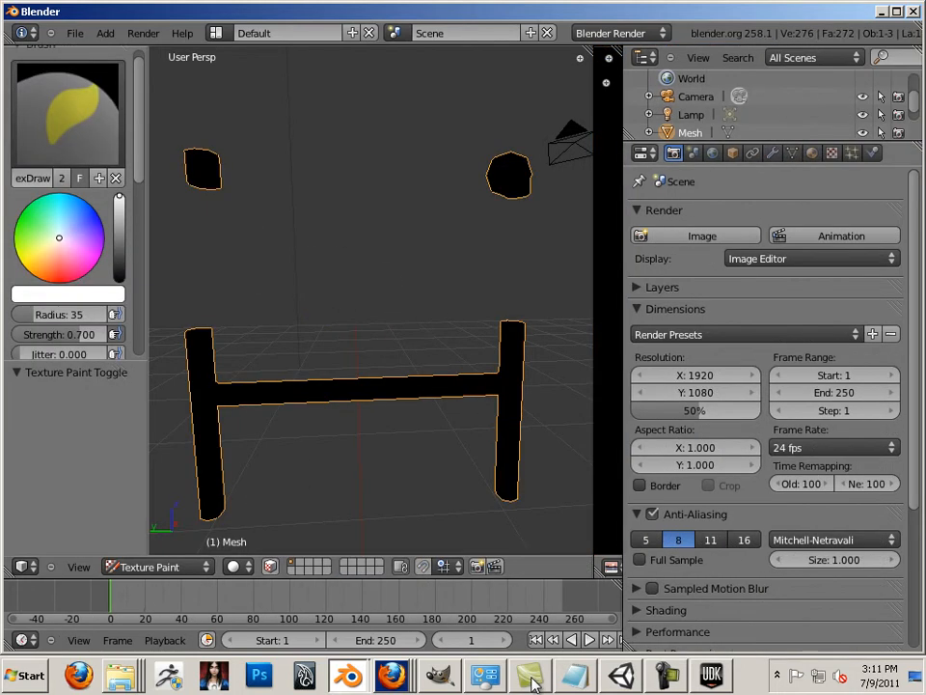
left_click(832, 153)
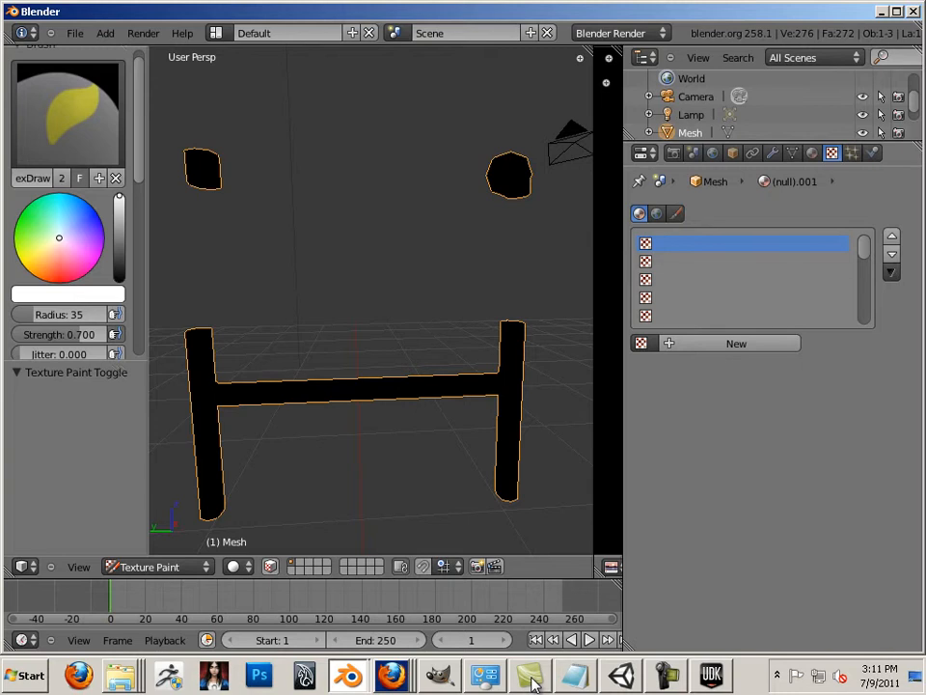
left_click(736, 343)
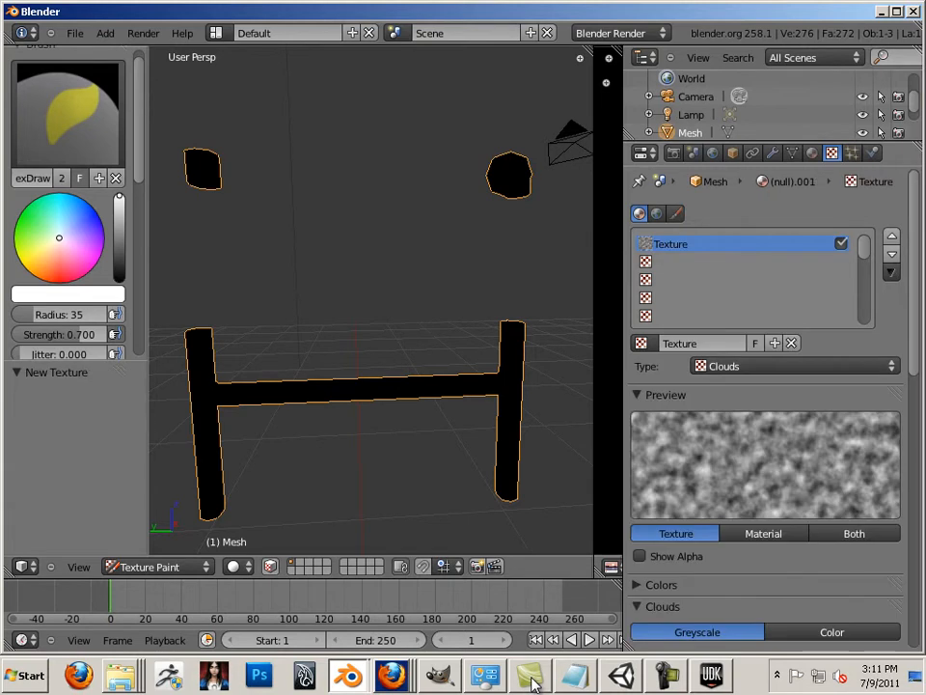
left_click(796, 366)
left_click(754, 242)
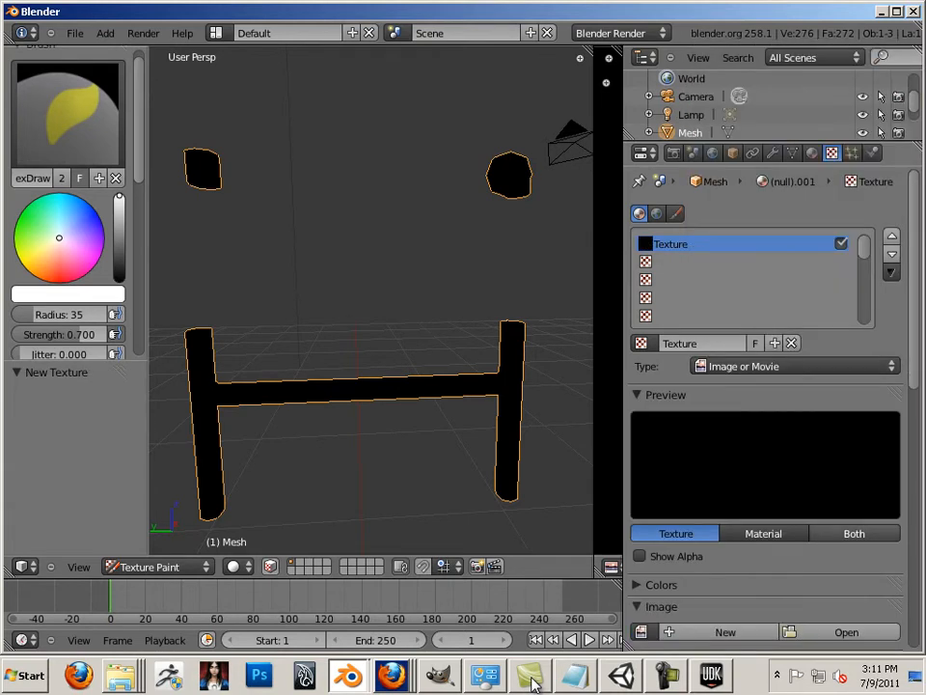
Load Metal_1.png from the Pictures\textures folder into the new texture and enable Premultiply for the image.
left_click(845, 632)
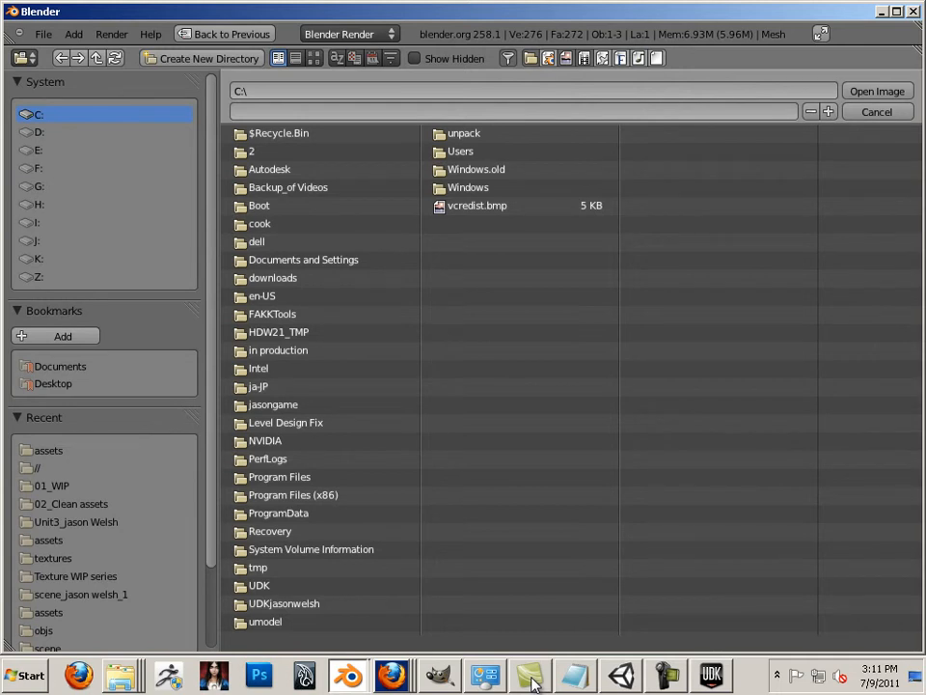
left_click(460, 150)
left_click(262, 150)
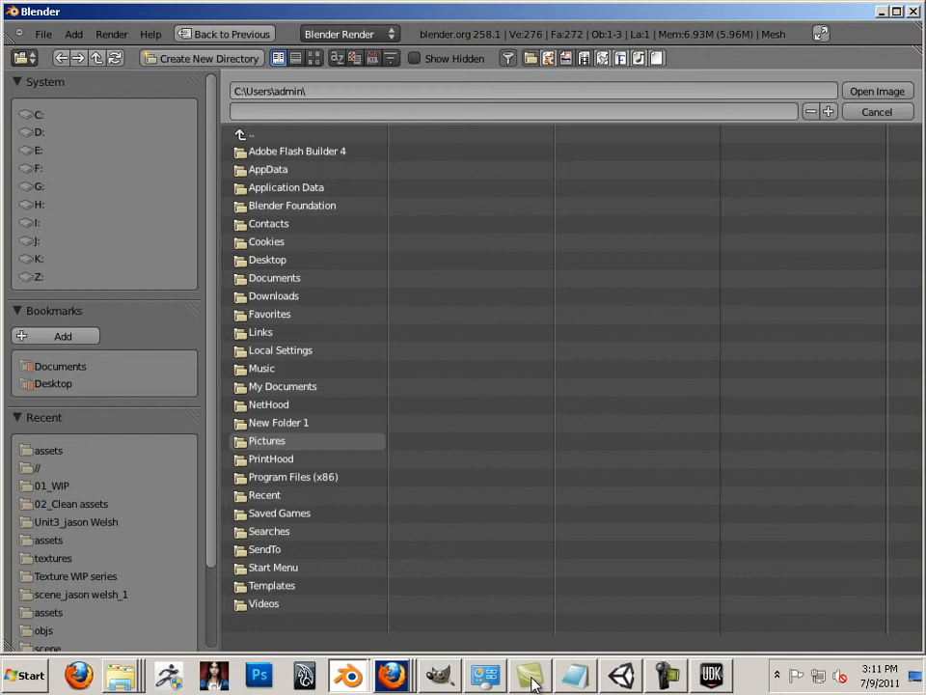
left_click(267, 439)
left_click(267, 152)
left_click(276, 152)
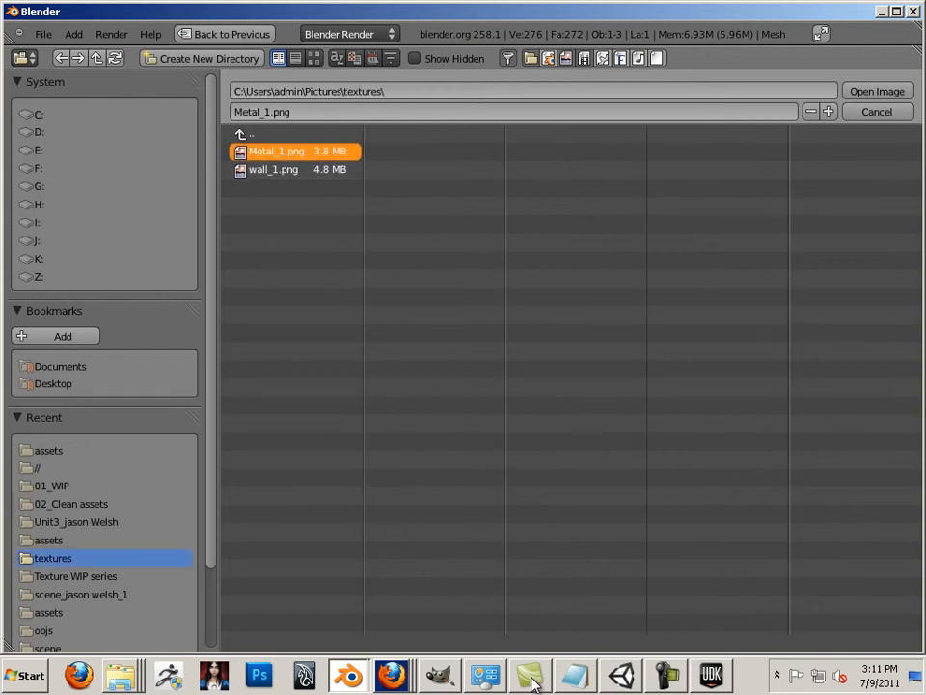
key("Return")
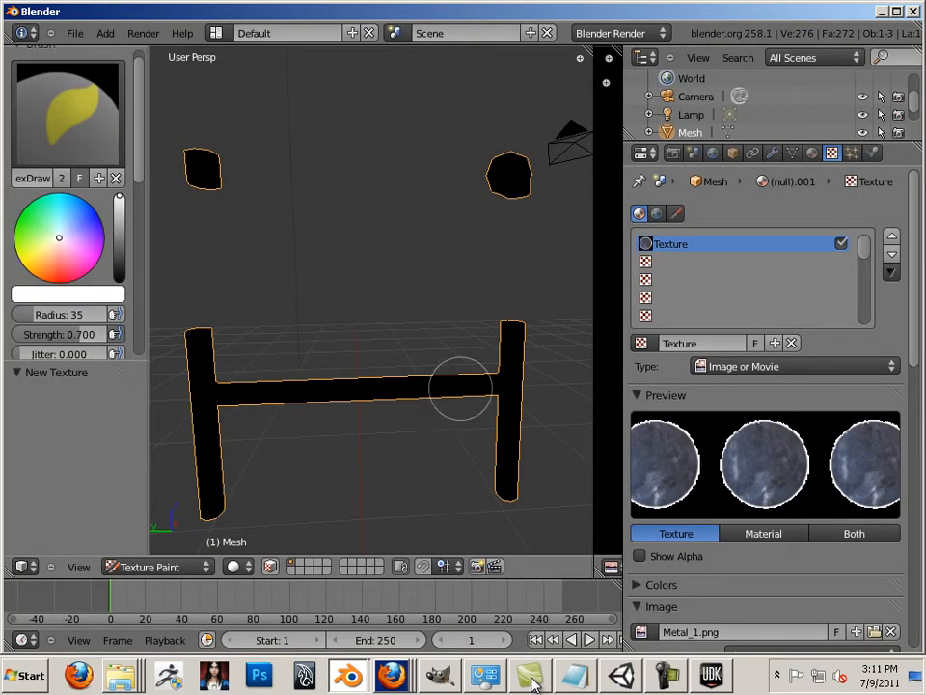
left_click_drag(913, 364, 913, 469)
left_click(778, 477)
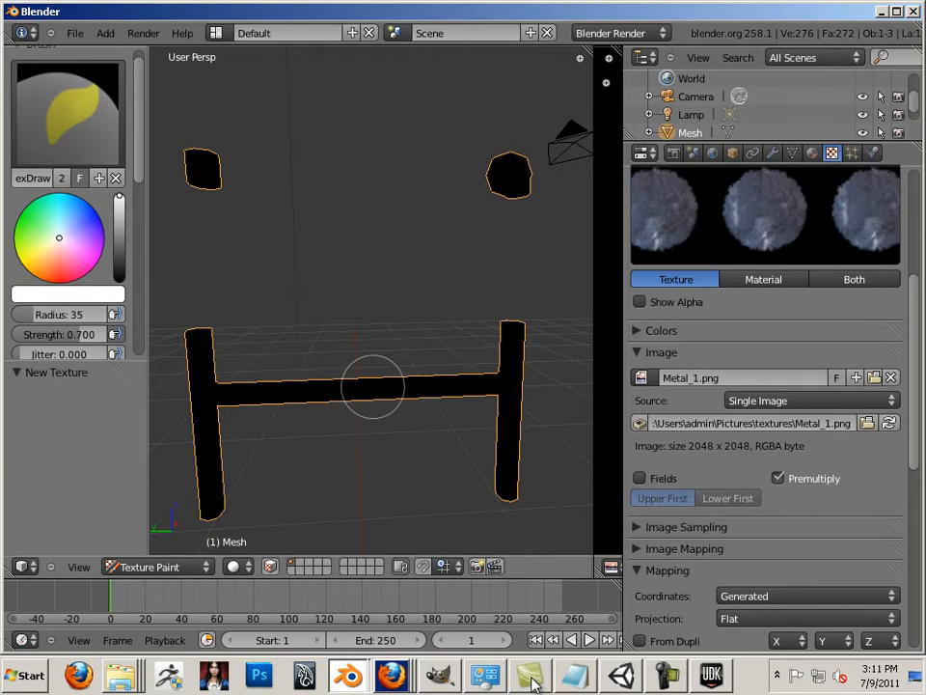
Paint a test stroke across the middle of the rung and rename the texture's image as metal_1.
left_click_drag(372, 382, 324, 394)
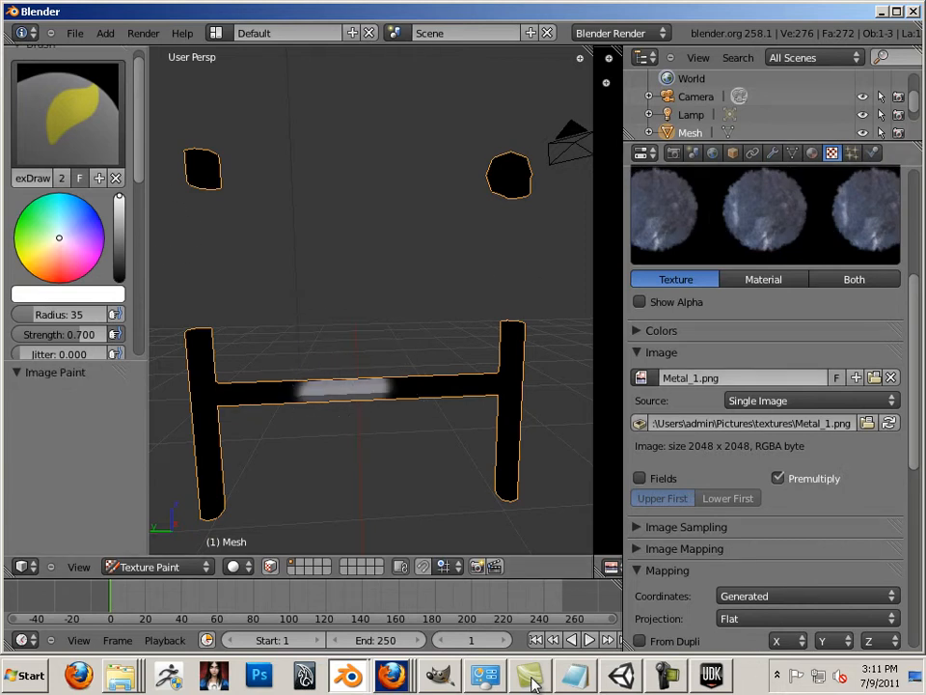
left_click(743, 378)
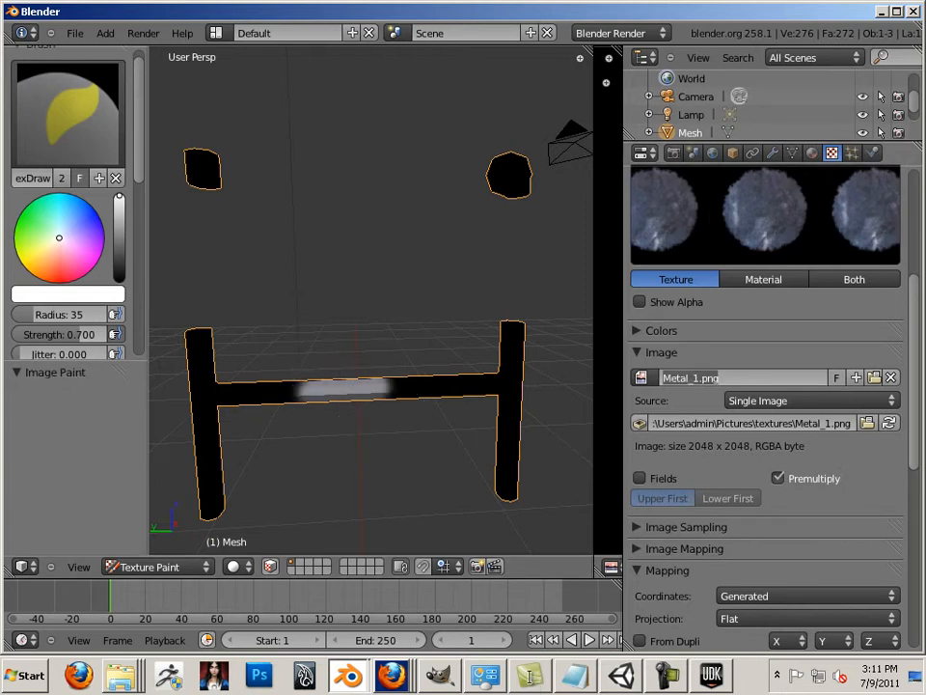
key("Return")
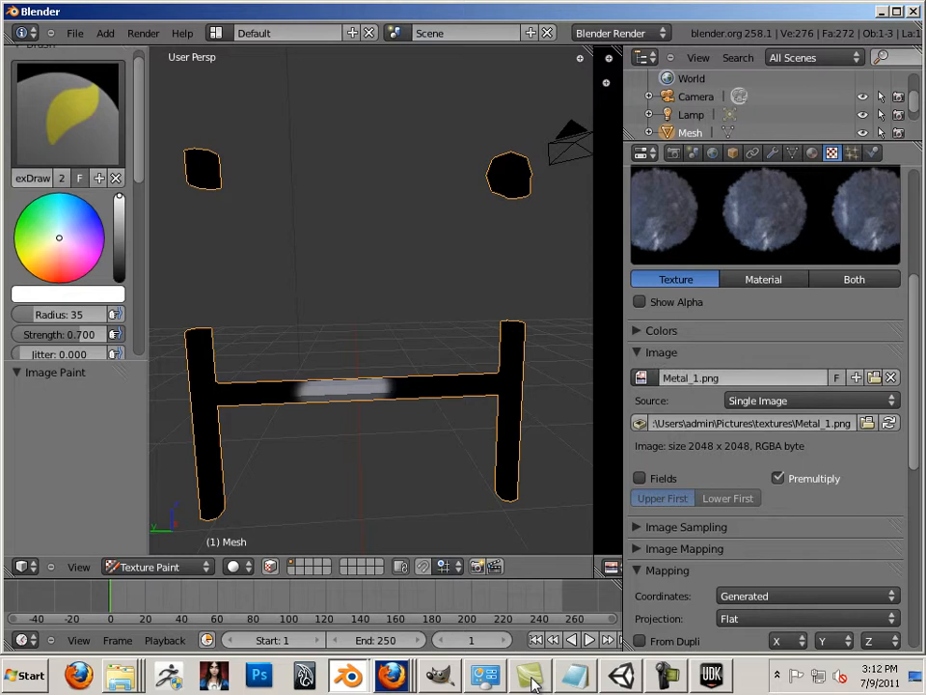
left_click(743, 377)
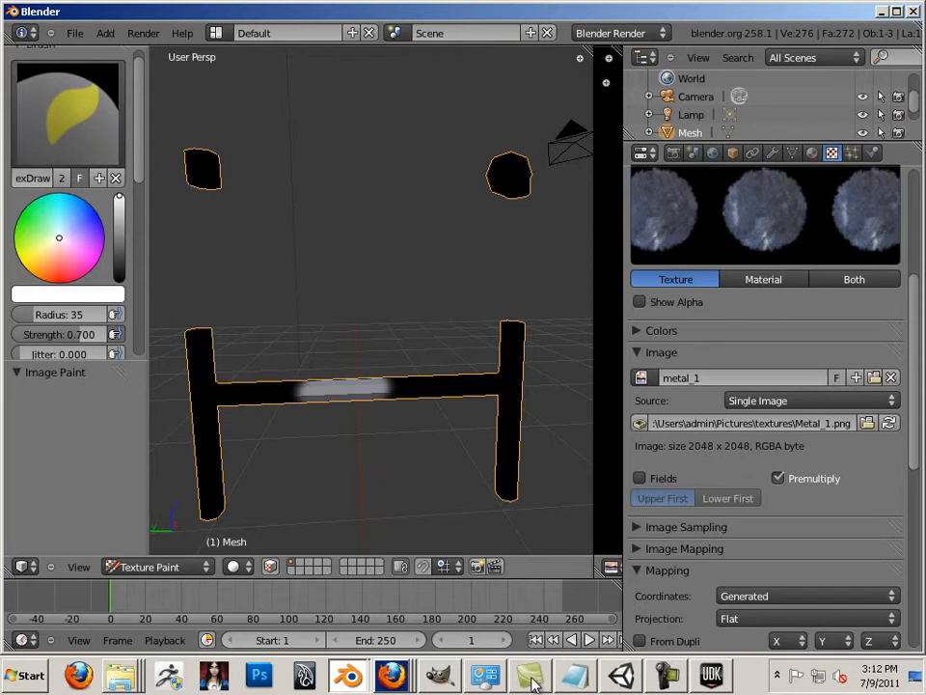
Assign the existing image texture to the paint brush.
scroll(68, 203, "down", 5)
left_click(44, 220)
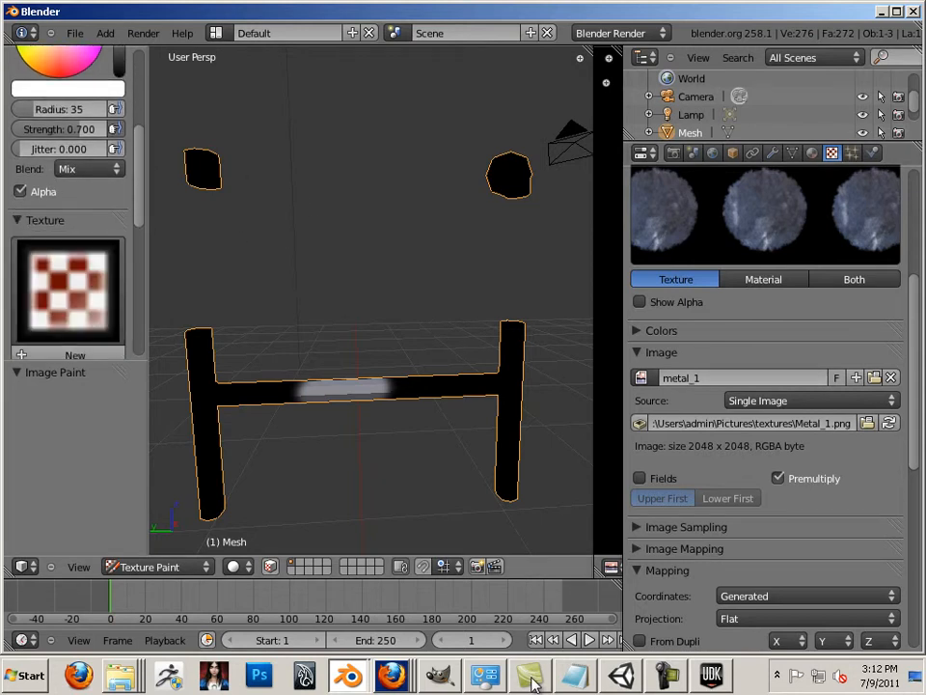
left_click(68, 289)
left_click(53, 397)
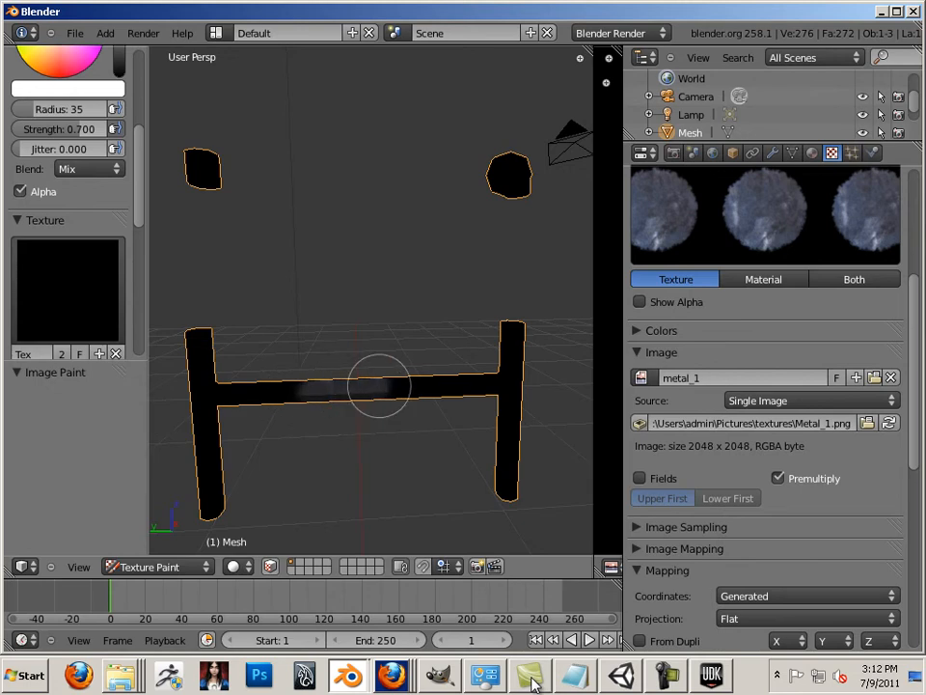
Enlarge the brush radius to 83 and paint over the middle of the rung with the textured brush.
key("bracketright")
key("bracketright")
left_click(391, 392)
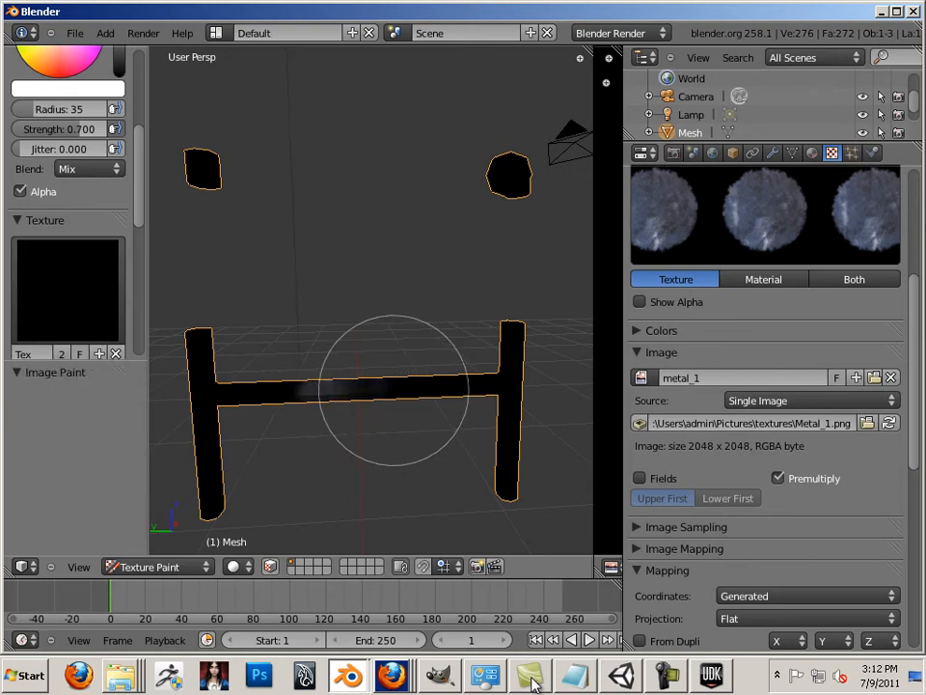
left_click_drag(409, 390, 328, 387)
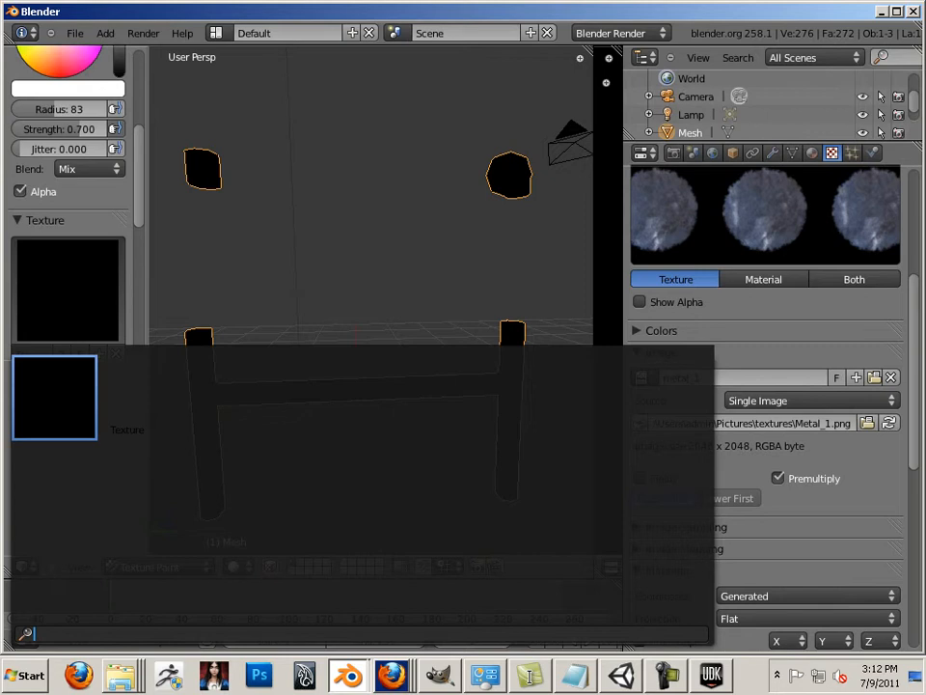
Check the loaded image's settings and pick Texture again as the paint brush's texture.
left_click(142, 396)
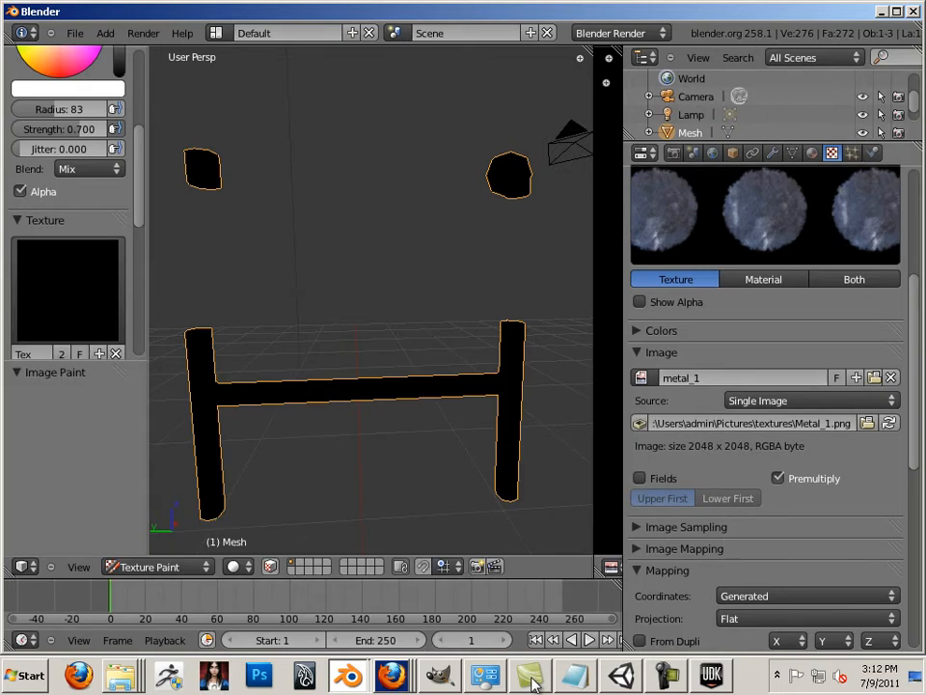
scroll(766, 405, "down", 1)
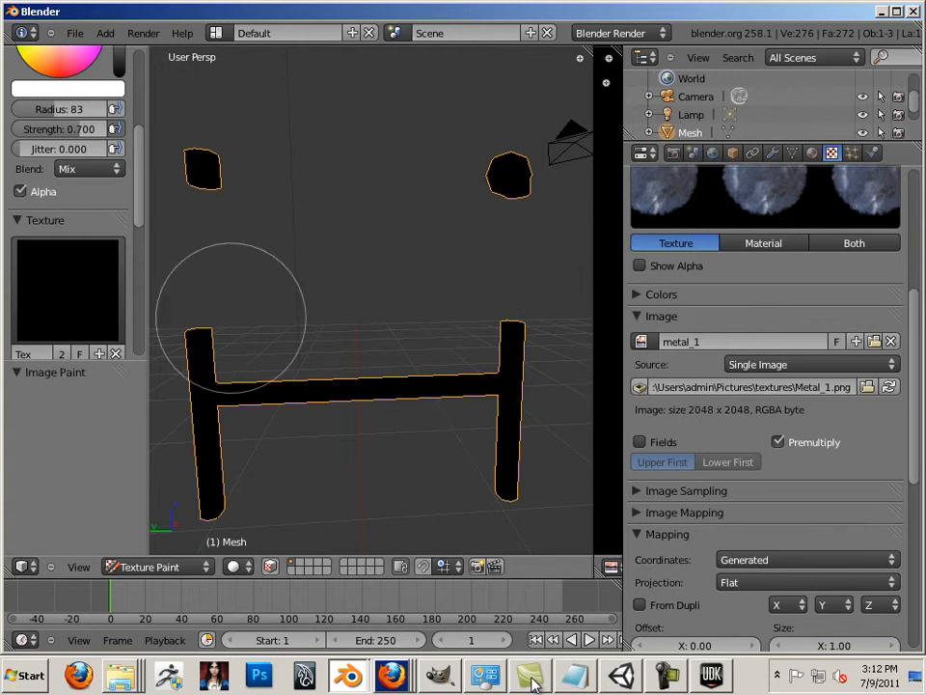
left_click(67, 289)
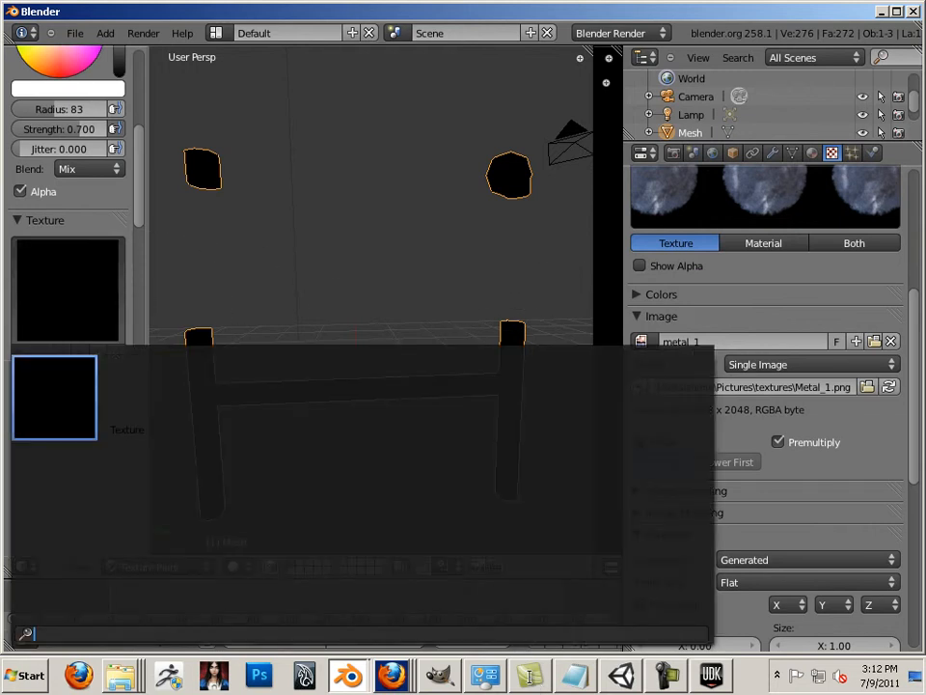
left_click(54, 396)
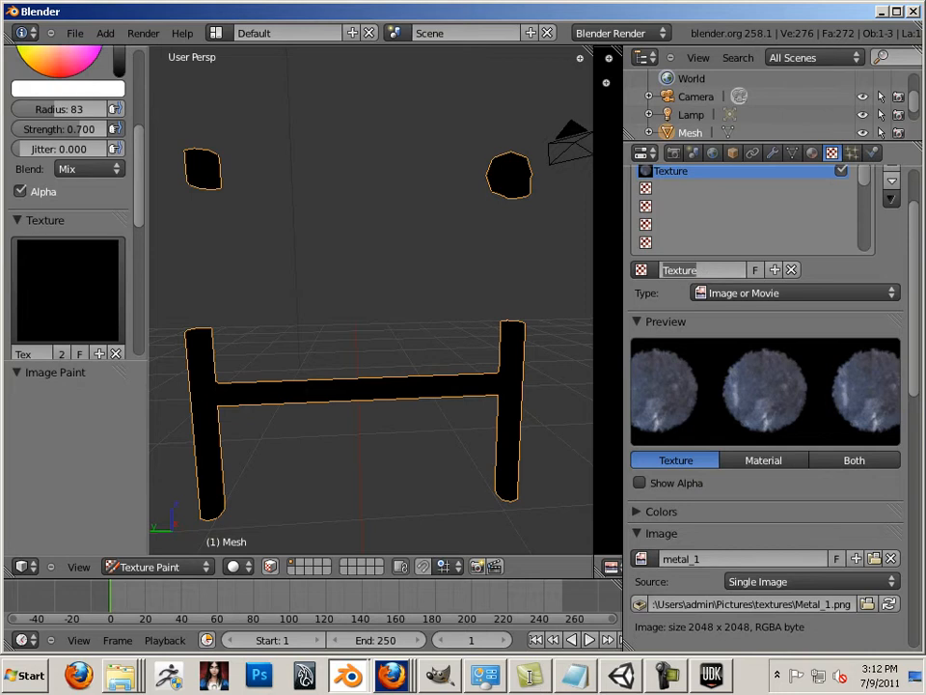
Reopen Metal_1.png as the texture's image and rename the texture metal.
left_click(874, 558)
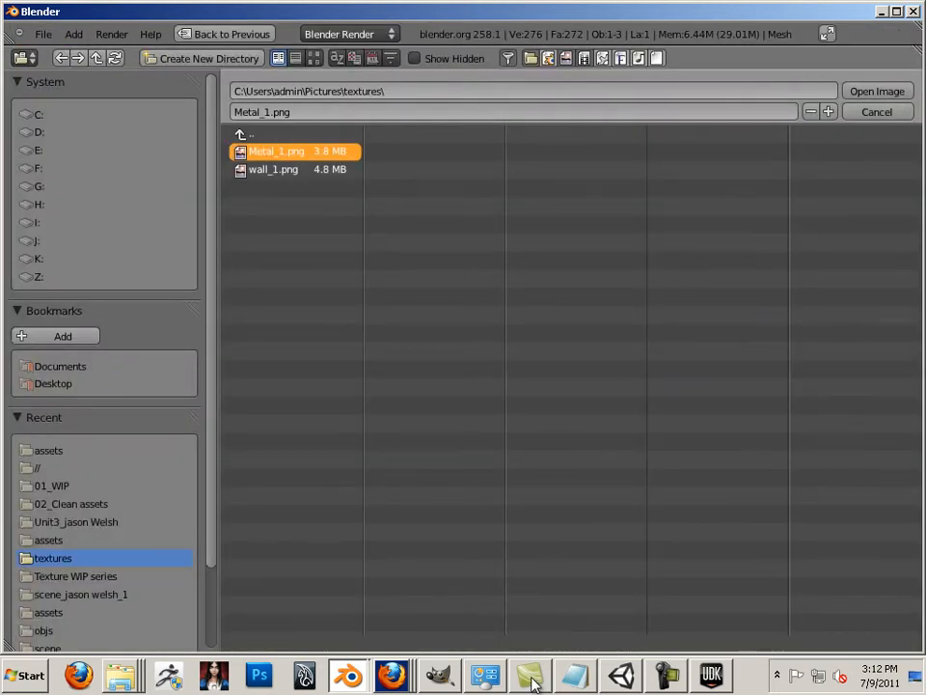
key("Return")
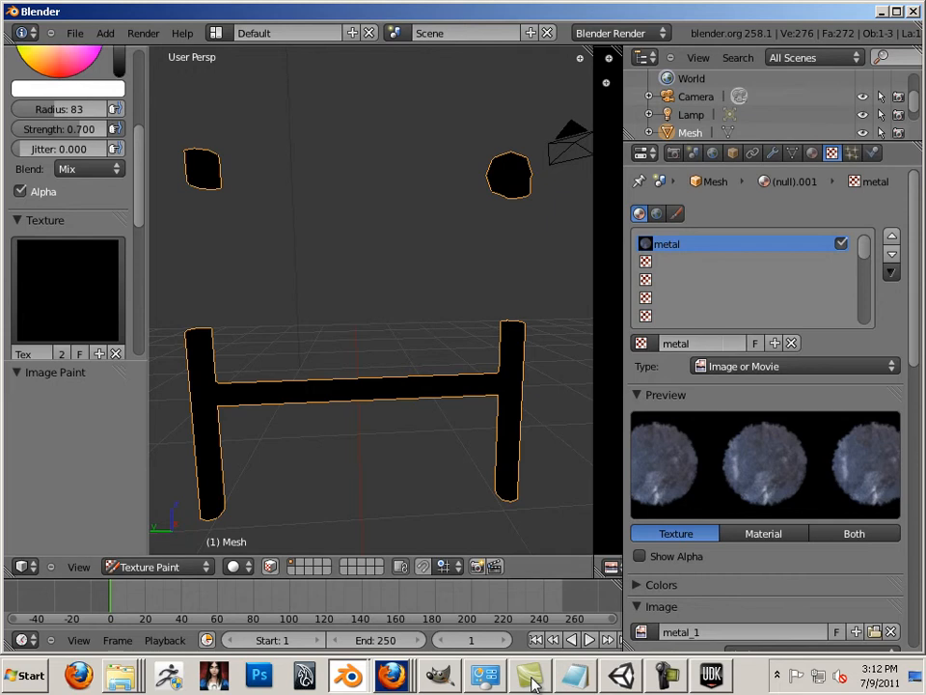
Assign the metal texture to the paint brush and paint a stroke over the rung near its post.
left_click(67, 289)
left_click(54, 395)
left_click(290, 404)
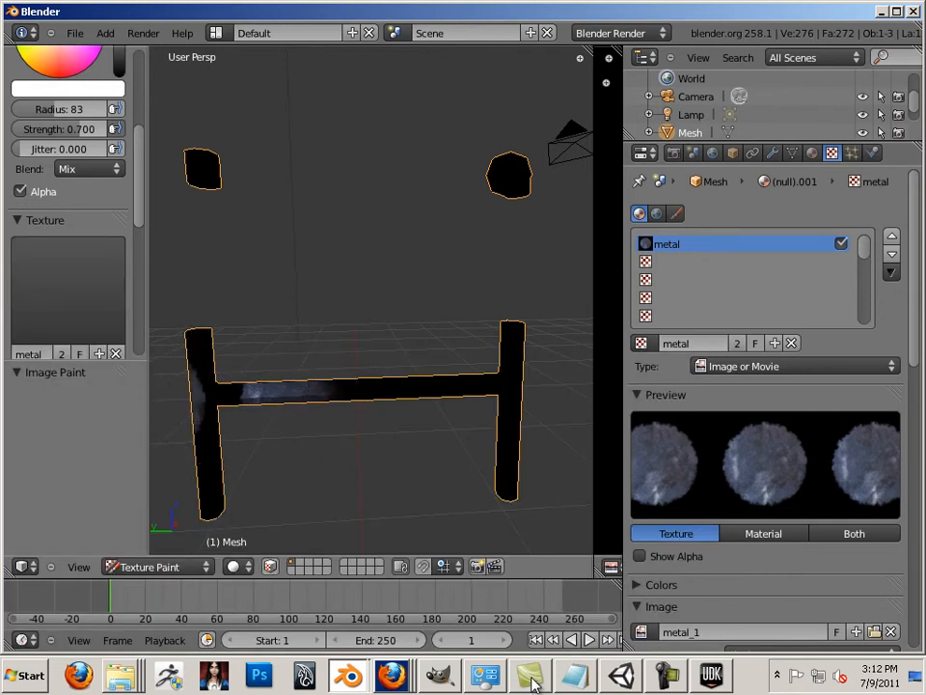
Check the brush's stroke spacing and set the brush strength to 1.000.
scroll(67, 193, "down", 10)
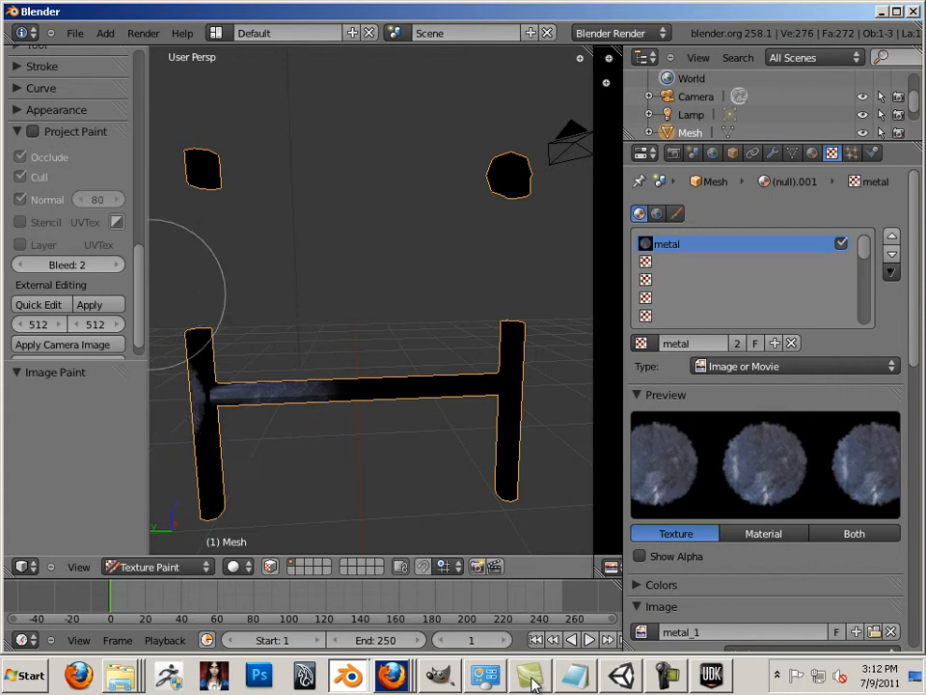
scroll(67, 193, "up", 10)
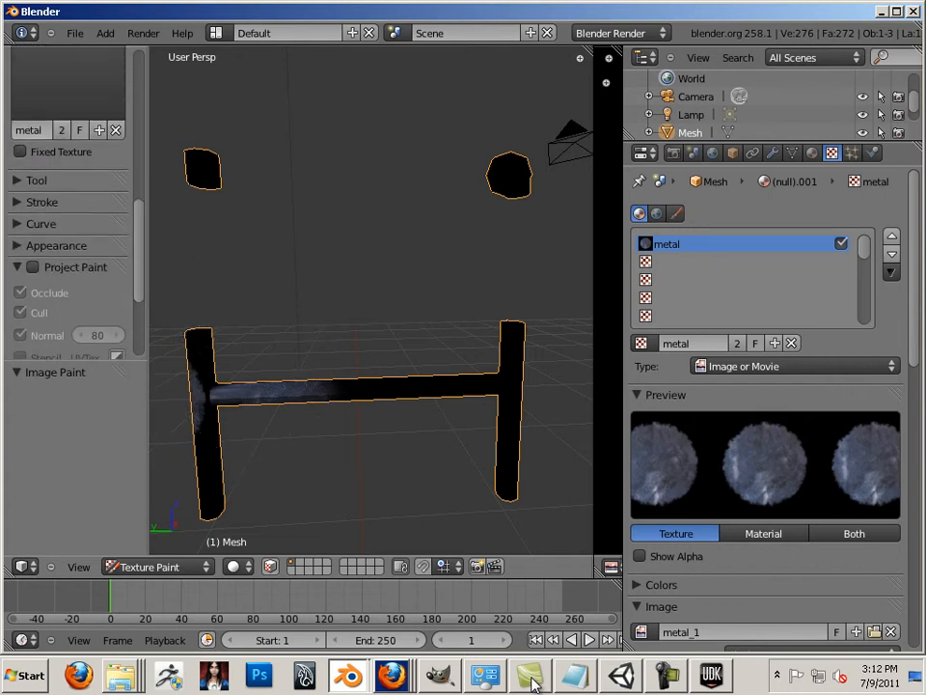
scroll(68, 202, "down", 3)
scroll(68, 202, "up", 1)
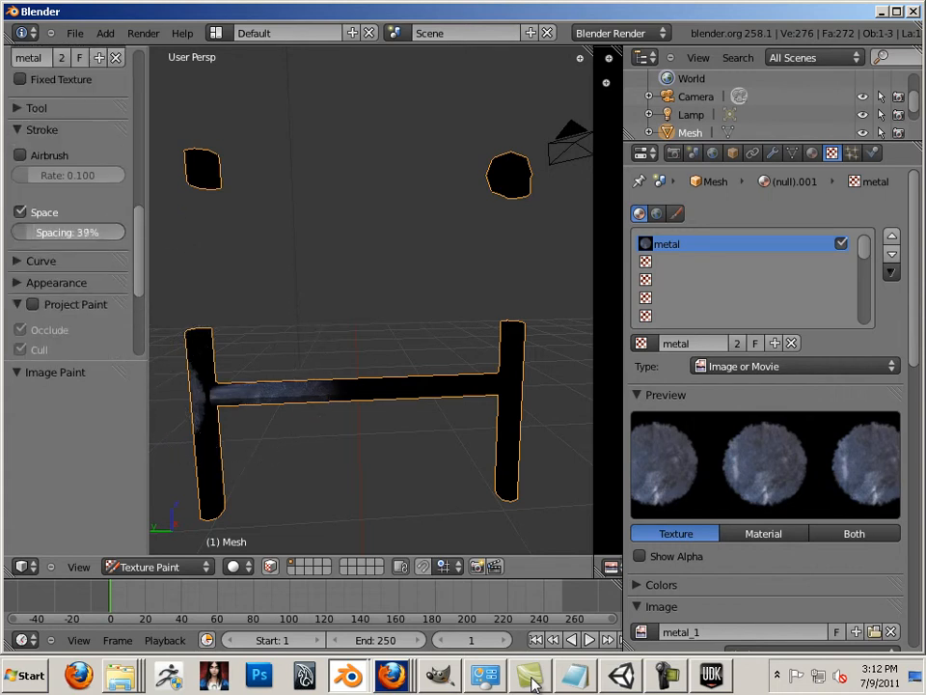
scroll(68, 202, "up", 6)
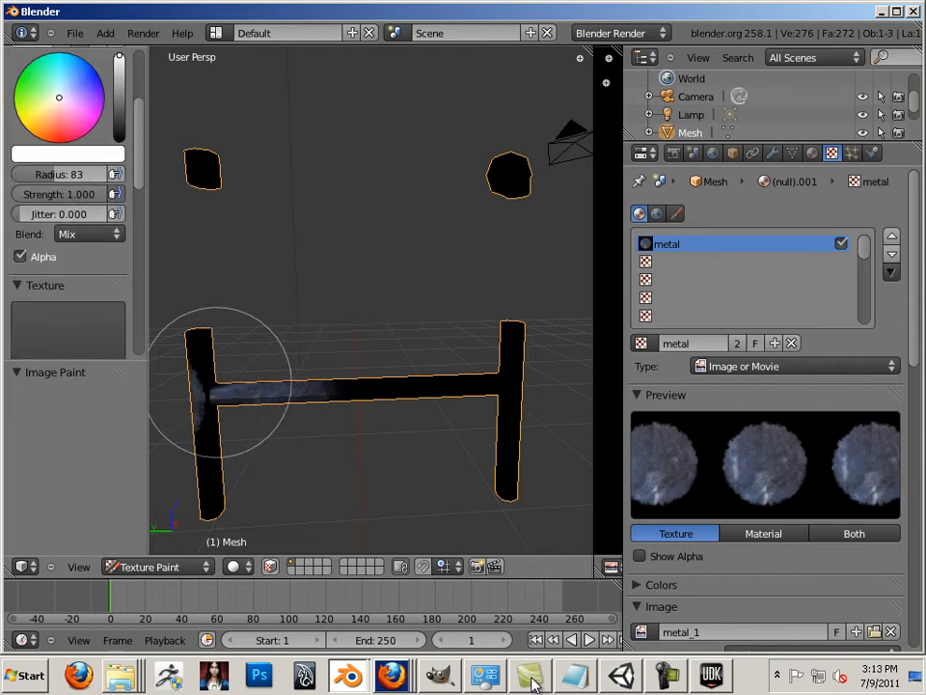
Enlarge the brush well beyond the post width and paint the metal texture over both sides of the ladder section's posts and rung.
key("bracketright")
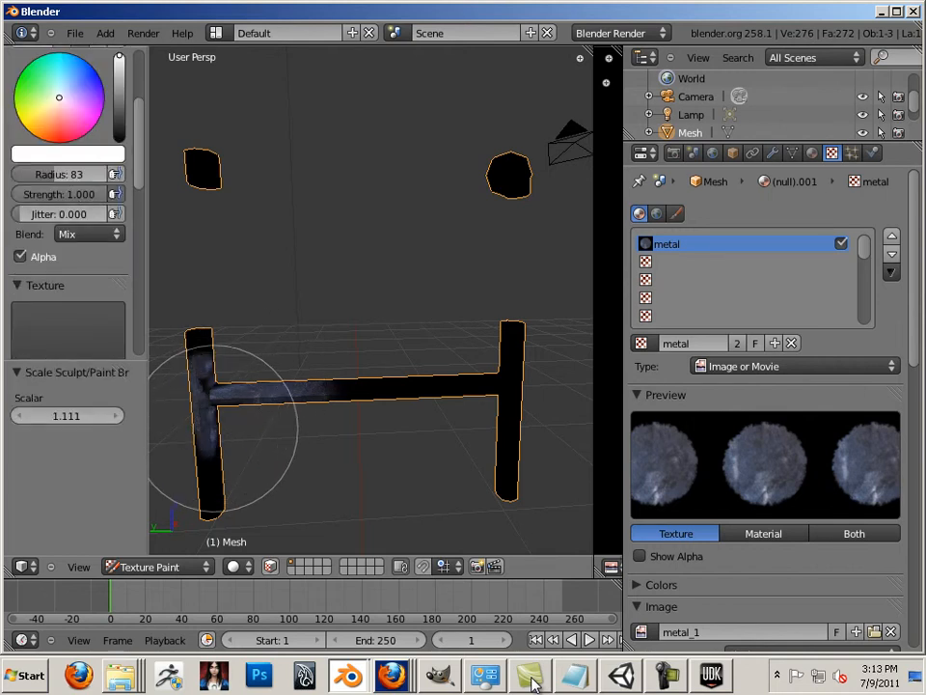
key("bracketright")
key("bracketright")
key("bracketright")
key("bracketright")
mouse_move(214, 453)
left_mouse_down()
mouse_move(207, 477)
mouse_move(362, 392)
mouse_move(388, 383)
mouse_move(414, 390)
mouse_move(508, 338)
mouse_move(508, 447)
mouse_move(291, 403)
mouse_move(396, 391)
mouse_move(208, 354)
left_mouse_up()
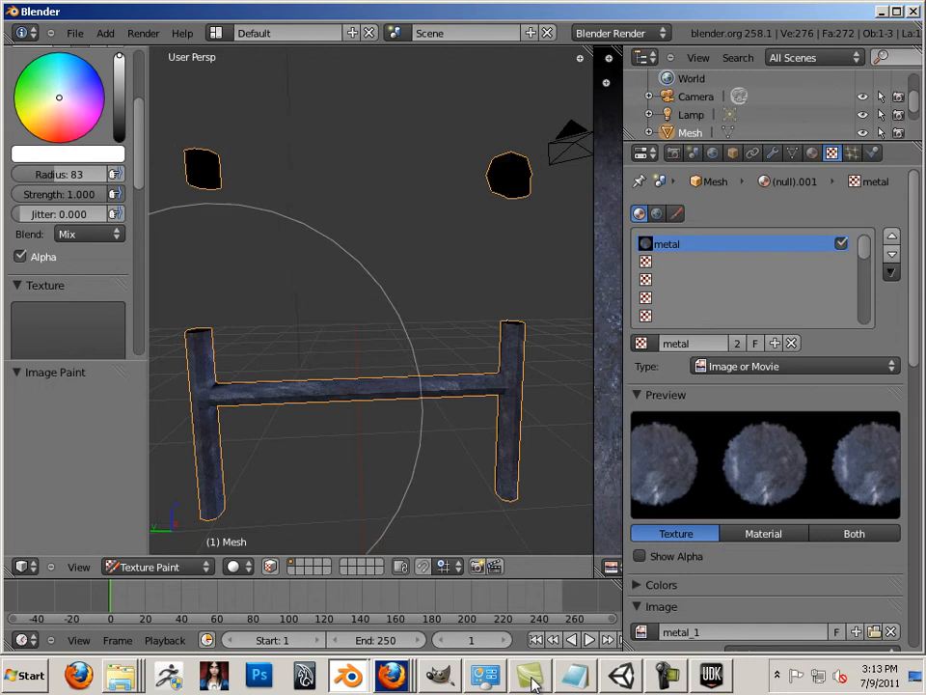
mouse_move(275, 386)
middle_mouse_down()
mouse_move(445, 405)
mouse_move(482, 424)
mouse_move(443, 361)
mouse_move(425, 366)
mouse_move(396, 251)
mouse_move(482, 344)
mouse_move(475, 454)
mouse_move(465, 269)
mouse_move(482, 253)
middle_mouse_up()
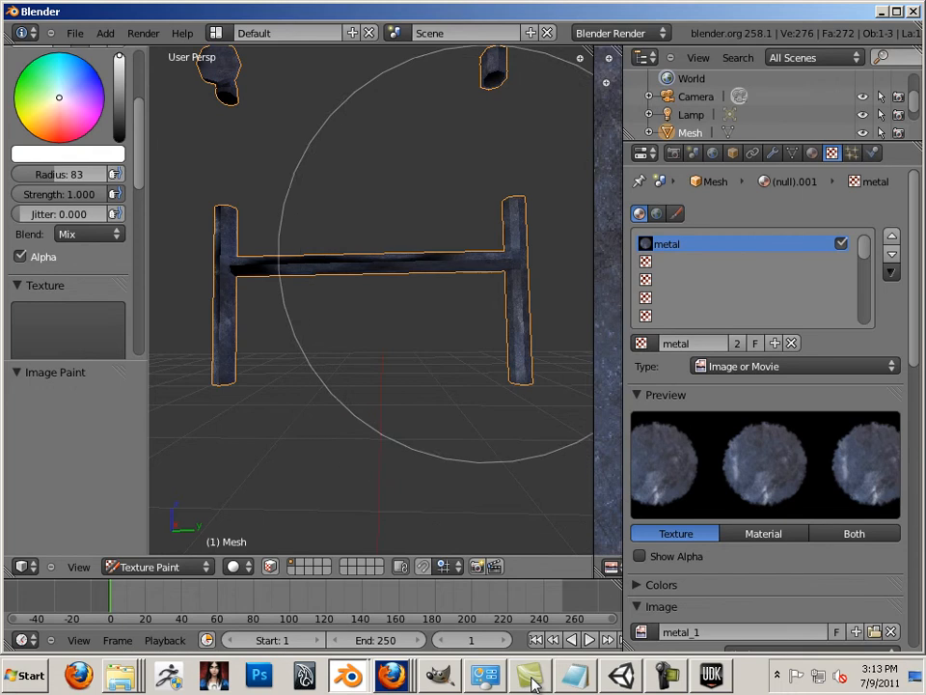
mouse_move(487, 253)
left_mouse_down()
mouse_move(423, 244)
mouse_move(290, 255)
mouse_move(227, 249)
left_mouse_up()
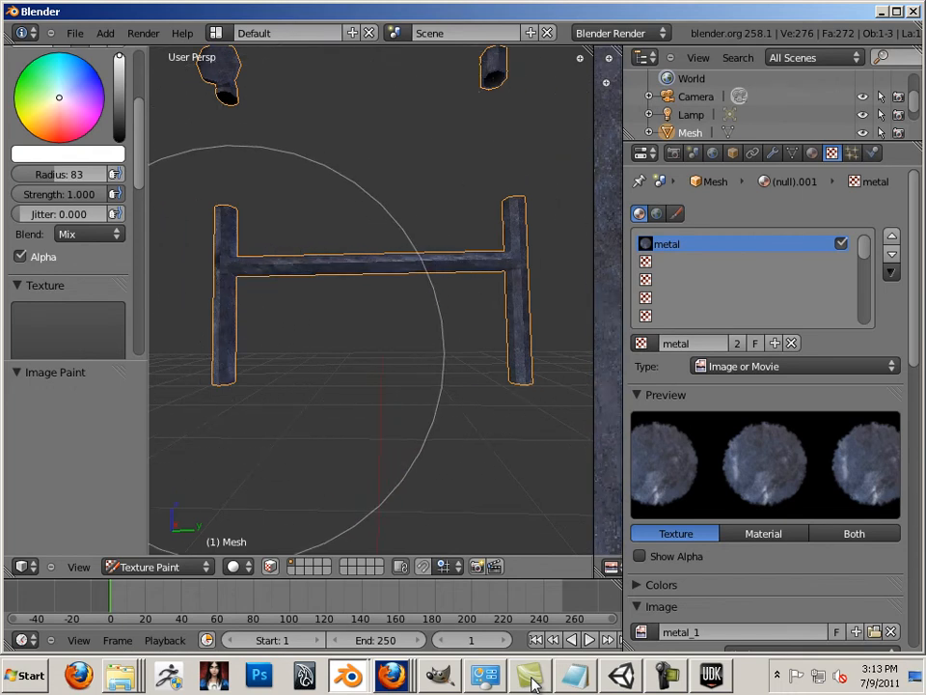
Apply smooth shading to all faces of the ladder mesh and return to texture painting.
key("Tab")
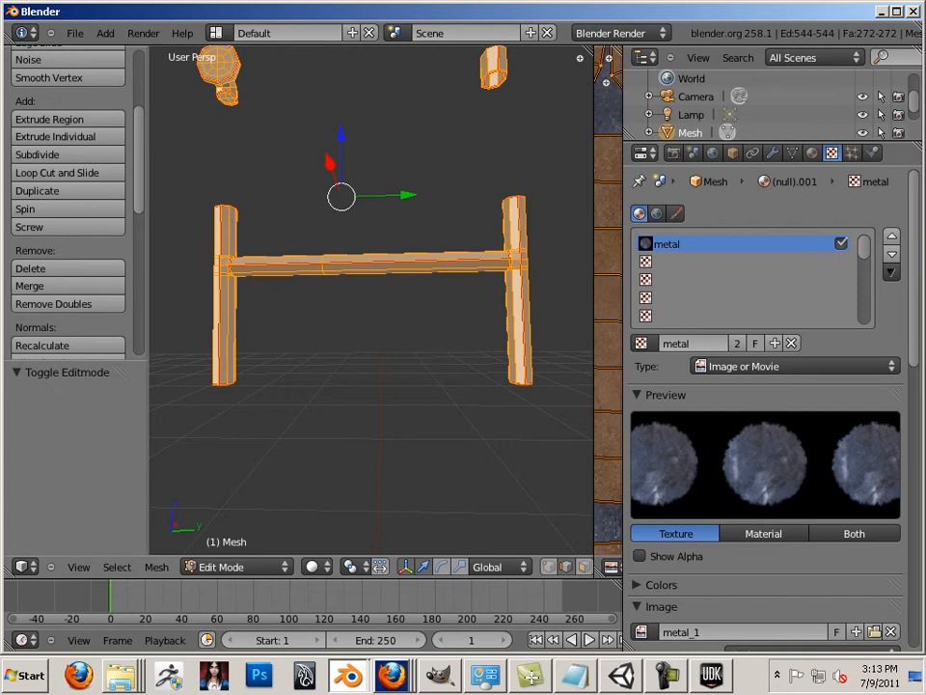
key("a")
key("a")
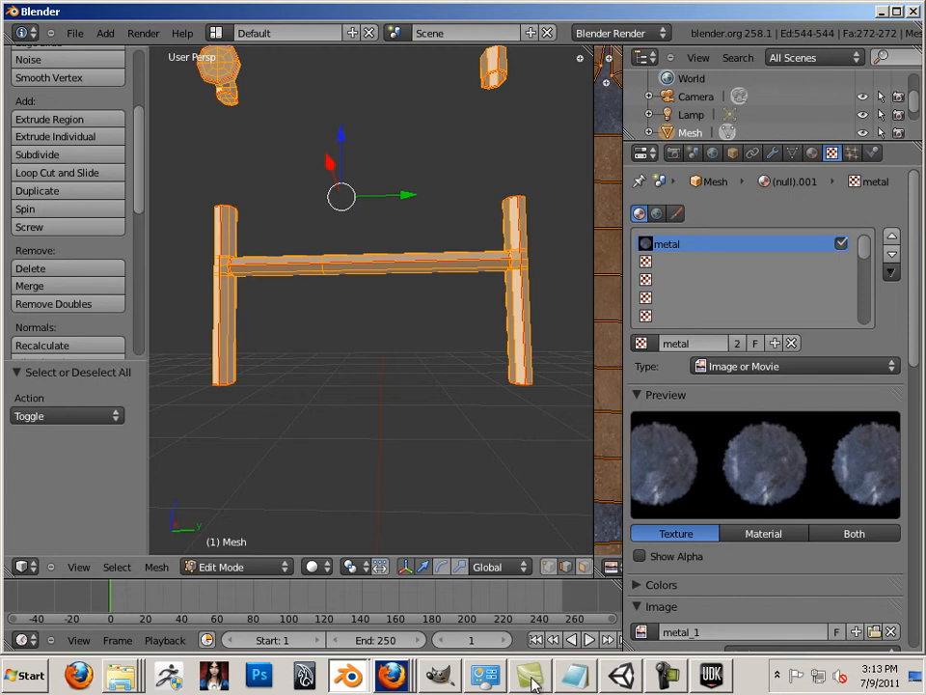
scroll(68, 193, "down", 5)
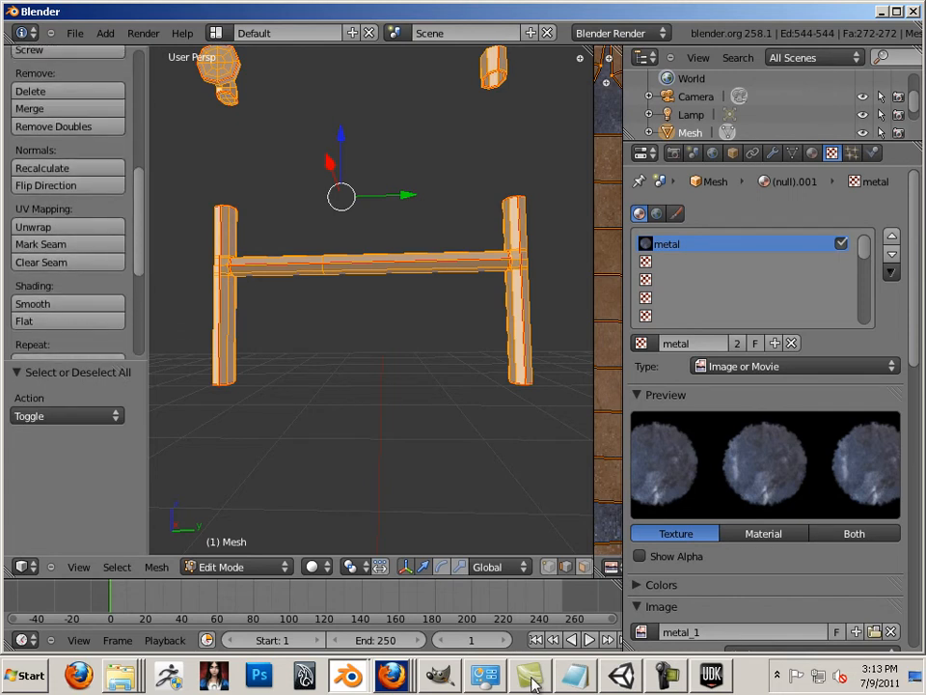
scroll(68, 193, "down", 1)
left_click(67, 271)
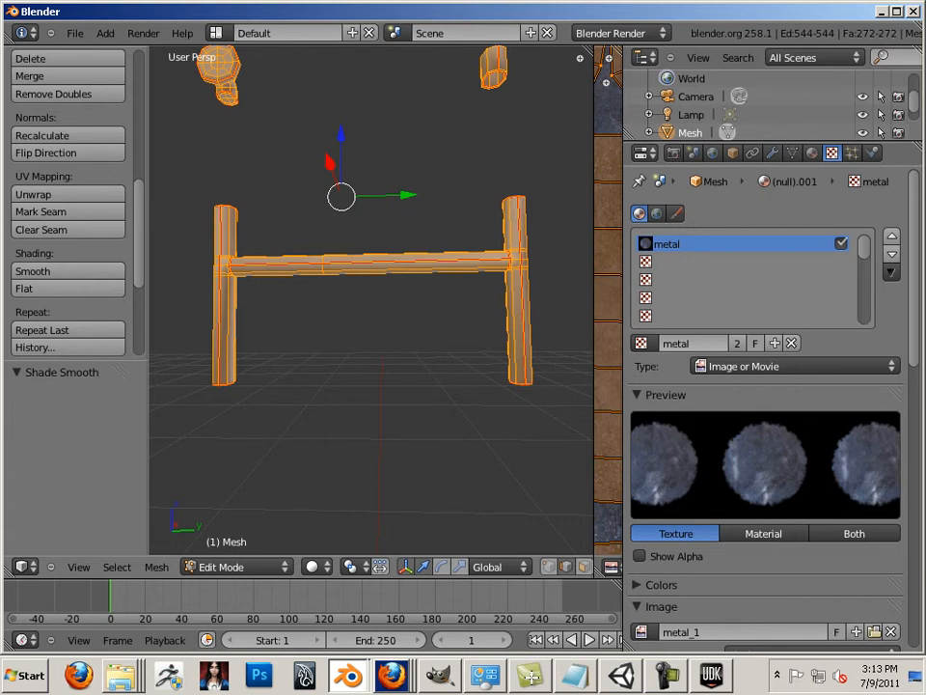
key("Tab")
Paint the metal texture over the remaining dark areas of the posts, rung and separate end pieces from several angles.
left_click_drag(304, 273, 227, 265)
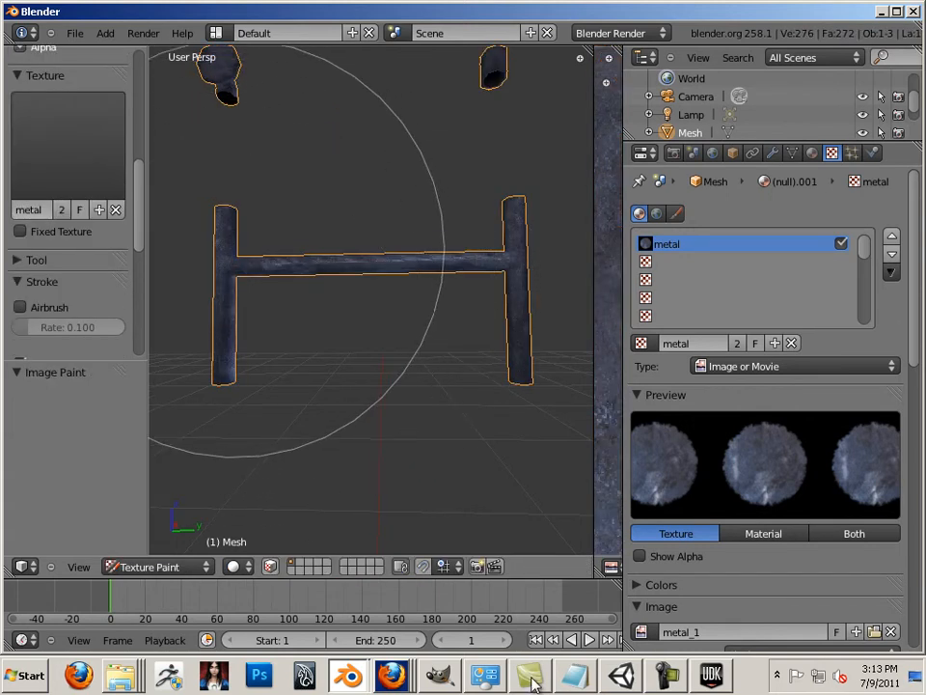
mouse_move(516, 372)
middle_mouse_down()
mouse_move(383, 392)
mouse_move(401, 352)
mouse_move(390, 312)
mouse_move(291, 232)
mouse_move(300, 207)
mouse_move(413, 517)
mouse_move(436, 342)
mouse_move(369, 323)
mouse_move(487, 415)
mouse_move(368, 539)
mouse_move(382, 396)
mouse_move(385, 434)
mouse_move(387, 269)
mouse_move(364, 362)
mouse_move(349, 325)
mouse_move(339, 333)
mouse_move(391, 382)
mouse_move(387, 403)
mouse_move(425, 448)
mouse_move(386, 502)
mouse_move(392, 281)
mouse_move(262, 264)
mouse_move(289, 307)
mouse_move(386, 387)
mouse_move(355, 406)
middle_mouse_up()
mouse_move(377, 346)
left_mouse_down()
mouse_move(386, 314)
mouse_move(380, 338)
left_mouse_up()
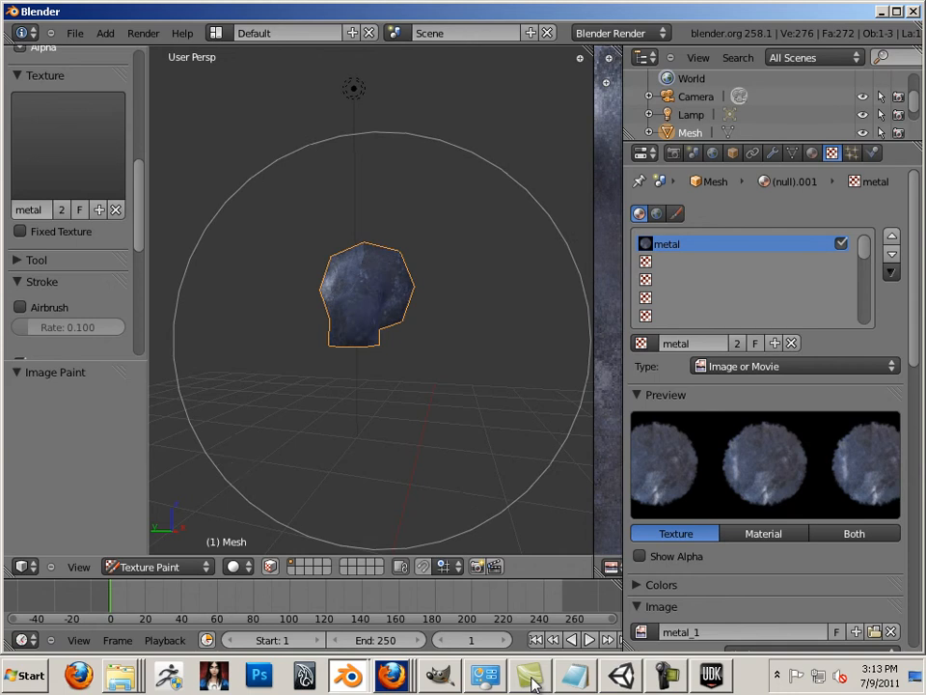
mouse_move(380, 339)
middle_mouse_down()
mouse_move(379, 261)
mouse_move(408, 185)
middle_mouse_up()
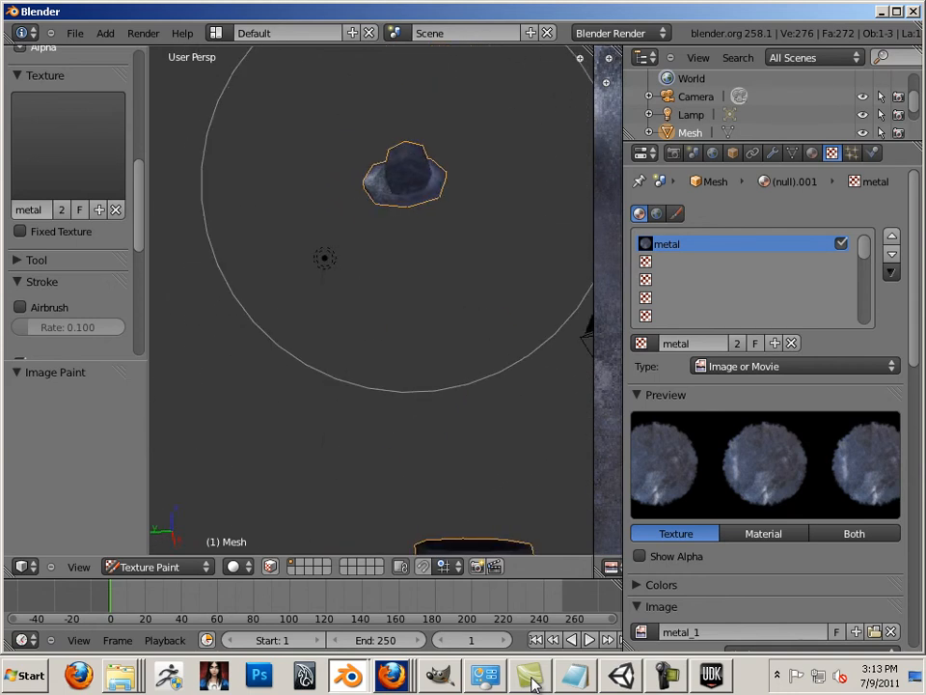
middle_click_drag(324, 258, 326, 304)
mouse_move(413, 371)
middle_mouse_down()
mouse_move(392, 414)
mouse_move(434, 393)
mouse_move(390, 376)
mouse_move(375, 332)
middle_mouse_up()
scroll(391, 376, "up", 7)
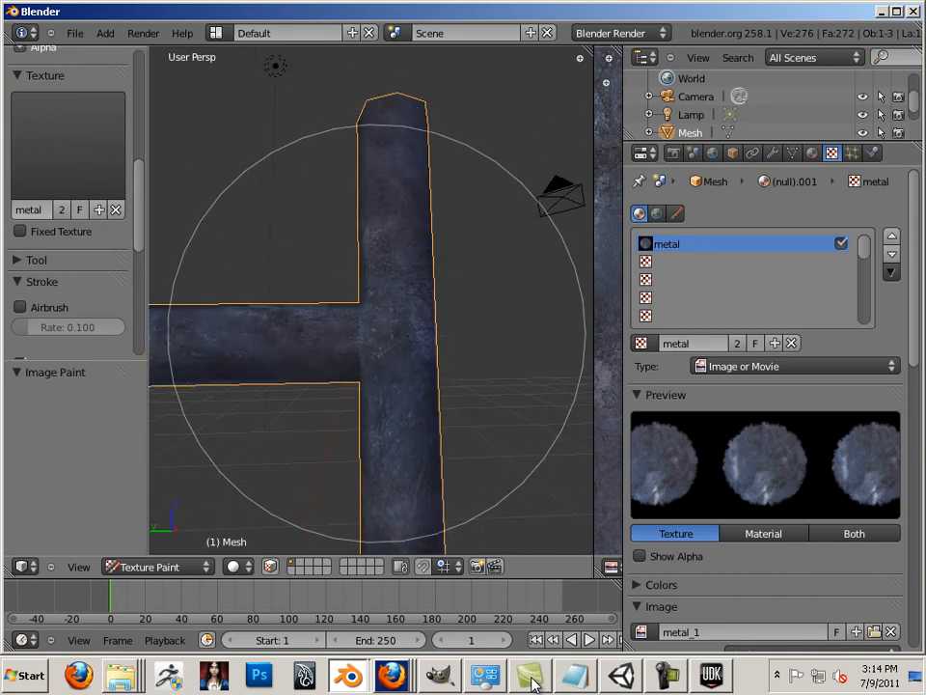
mouse_move(369, 467)
middle_mouse_down()
mouse_move(424, 187)
mouse_move(420, 289)
mouse_move(446, 145)
mouse_move(431, 336)
mouse_move(353, 351)
mouse_move(382, 442)
mouse_move(366, 405)
mouse_move(396, 382)
mouse_move(346, 373)
mouse_move(467, 328)
mouse_move(414, 326)
mouse_move(409, 477)
mouse_move(409, 351)
mouse_move(411, 399)
mouse_move(422, 341)
mouse_move(244, 341)
mouse_move(353, 310)
mouse_move(376, 392)
mouse_move(351, 228)
mouse_move(401, 291)
mouse_move(403, 315)
mouse_move(373, 327)
mouse_move(393, 331)
mouse_move(347, 351)
mouse_move(540, 333)
mouse_move(350, 345)
middle_mouse_up()
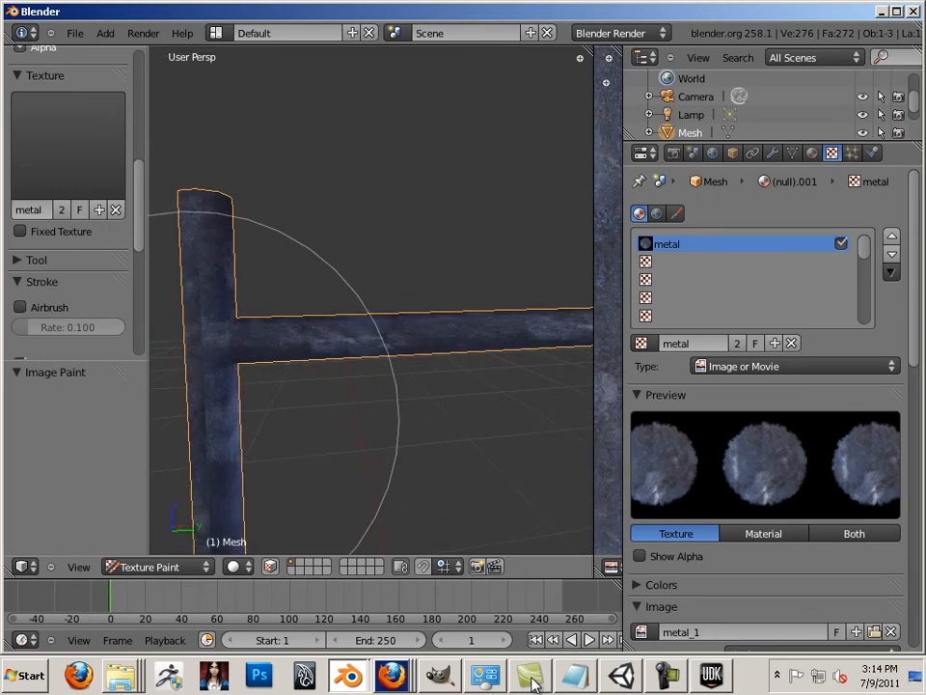
mouse_move(187, 419)
middle_mouse_down()
mouse_move(237, 310)
mouse_move(232, 255)
middle_mouse_up()
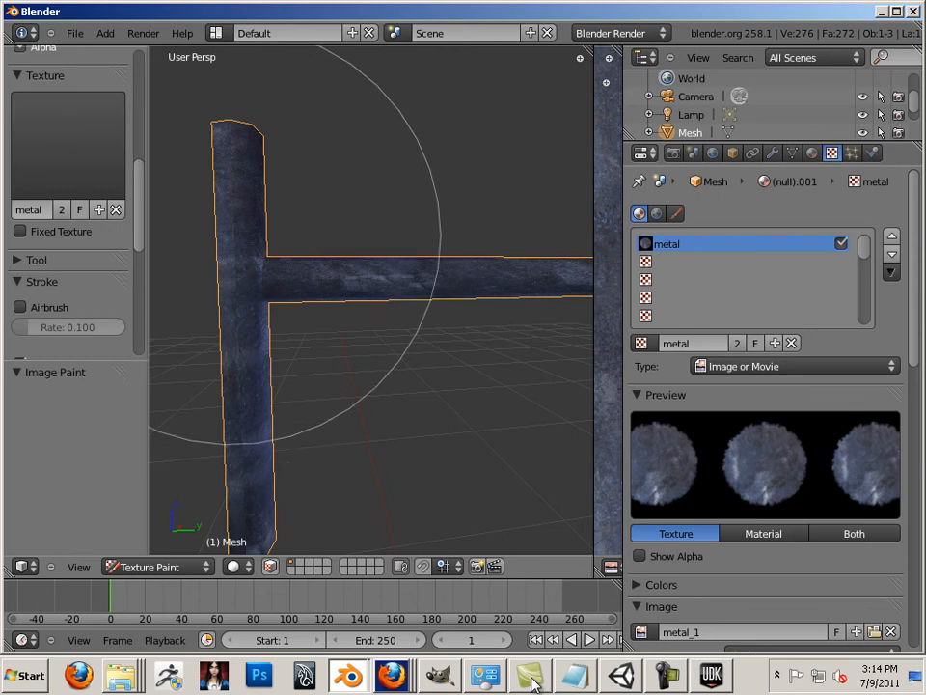
mouse_move(253, 494)
middle_mouse_down()
mouse_move(261, 500)
mouse_move(385, 423)
mouse_move(434, 521)
mouse_move(463, 424)
mouse_move(419, 393)
mouse_move(512, 358)
mouse_move(434, 351)
mouse_move(405, 304)
mouse_move(426, 363)
mouse_move(395, 288)
mouse_move(405, 267)
mouse_move(549, 503)
mouse_move(441, 497)
mouse_move(482, 386)
middle_mouse_up()
middle_click_drag(443, 355, 436, 358)
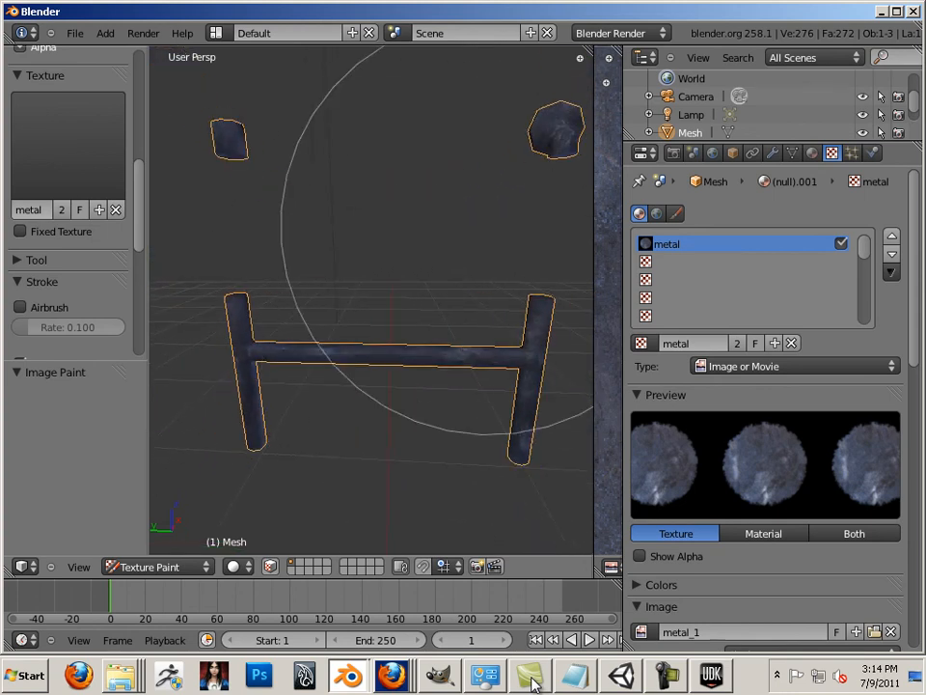
Enlarge the image editor to show the whole painted ladder_kit image.
left_click_drag(595, 318, 113, 318)
scroll(366, 307, "down", 5)
scroll(366, 307, "up", 2)
scroll(367, 306, "down", 2)
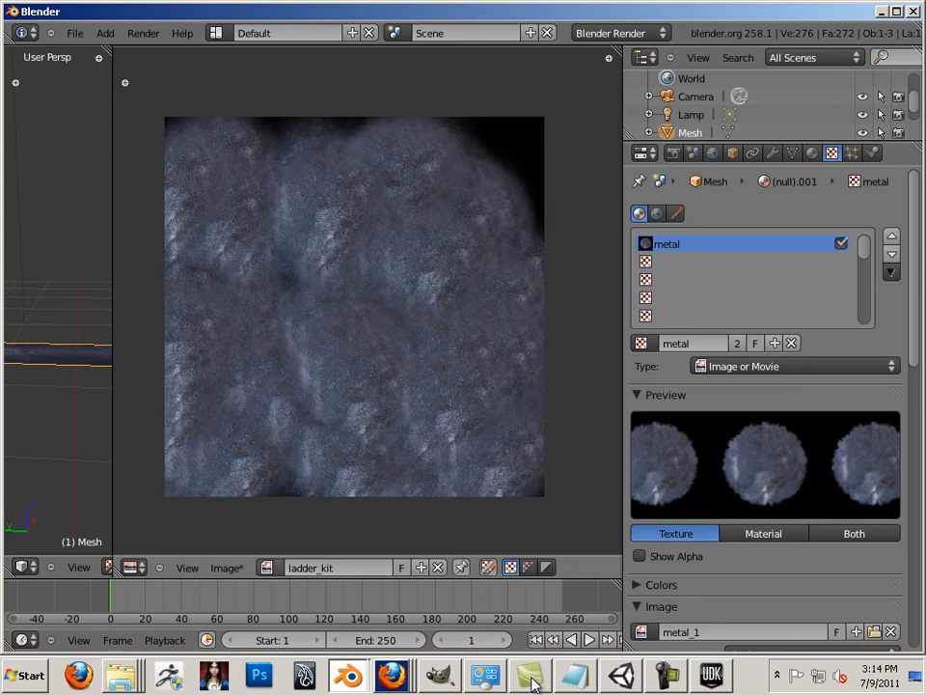
Start saving the ladder_kit image as a new file in the 01_WIP folder.
left_click(226, 567)
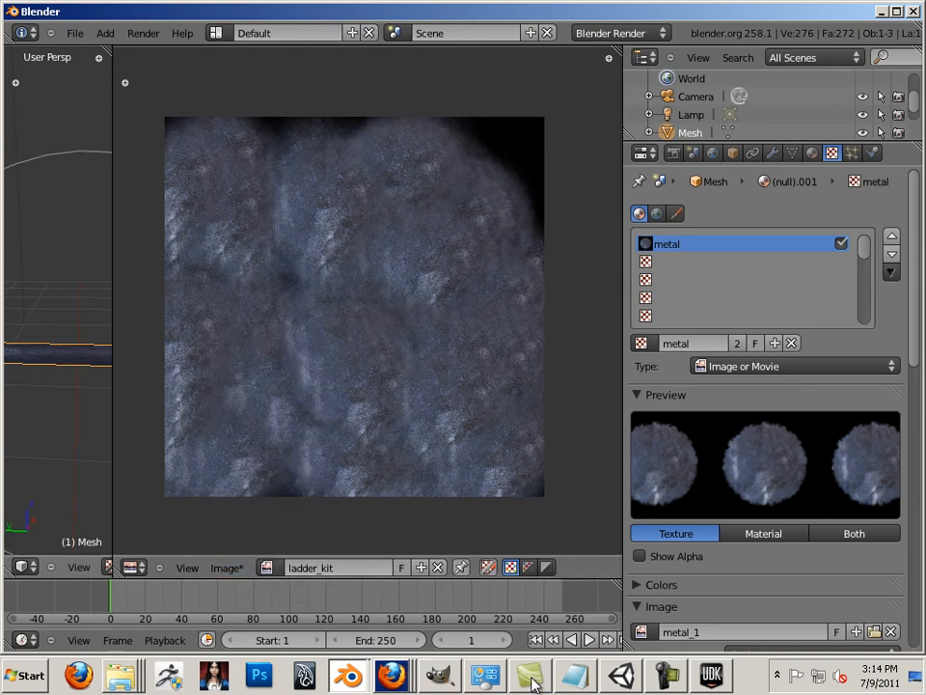
key("Tab")
left_click(269, 567)
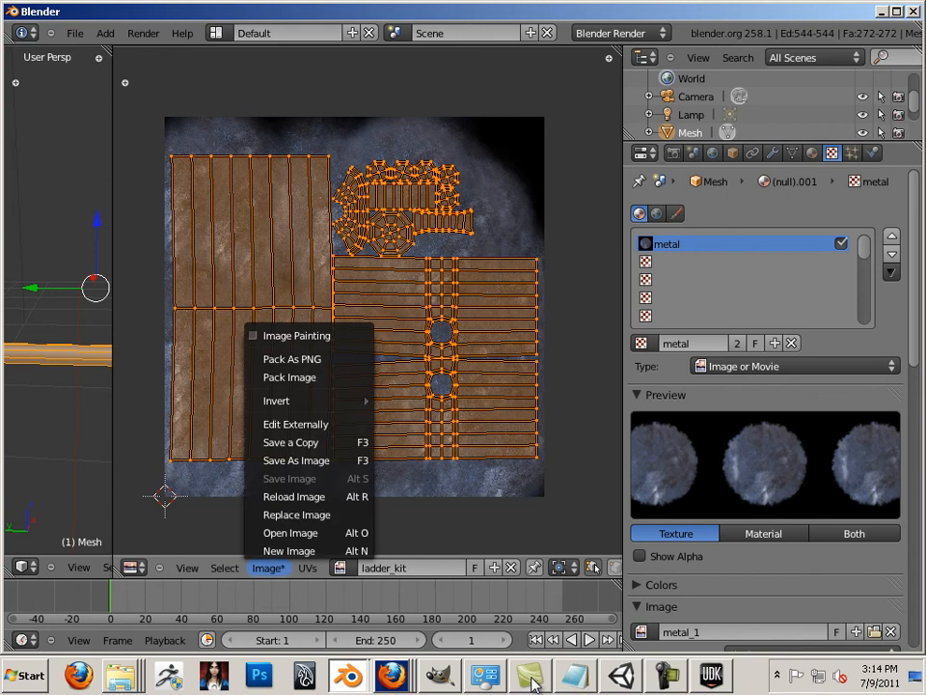
left_click(296, 460)
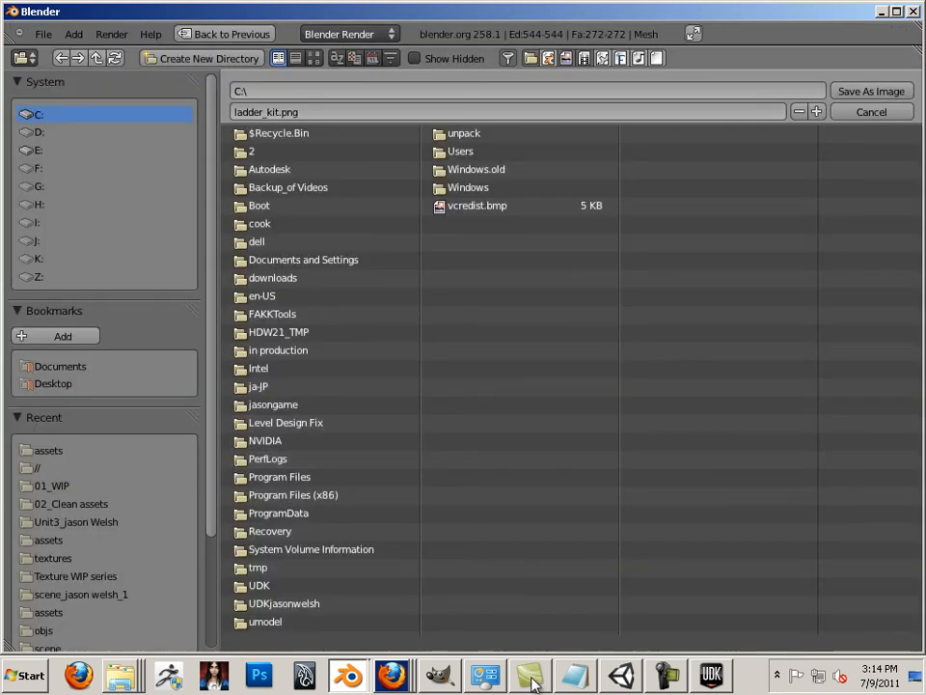
key("super+Up")
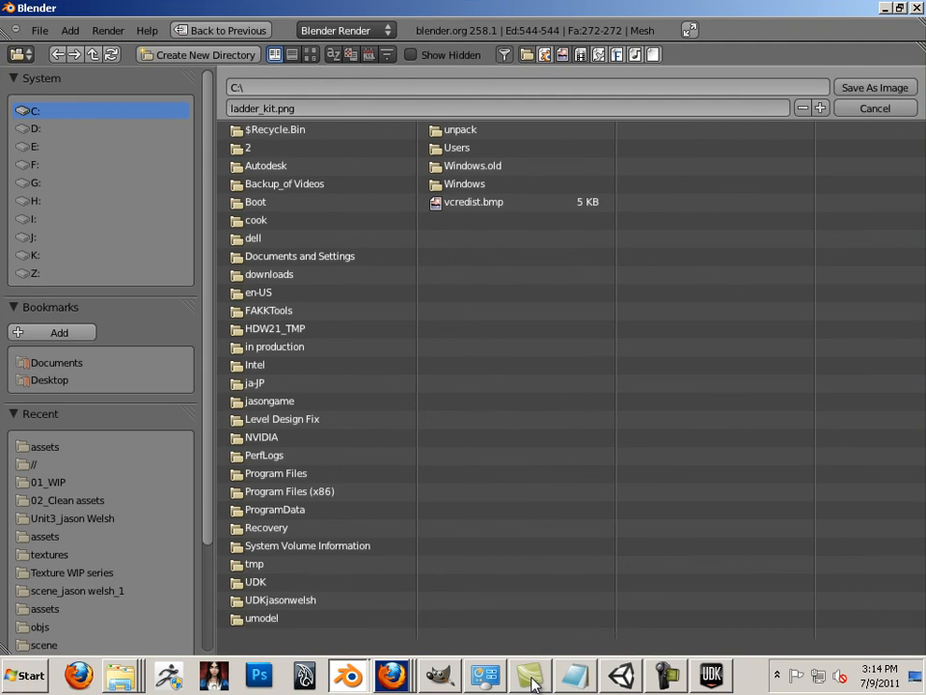
left_click(48, 481)
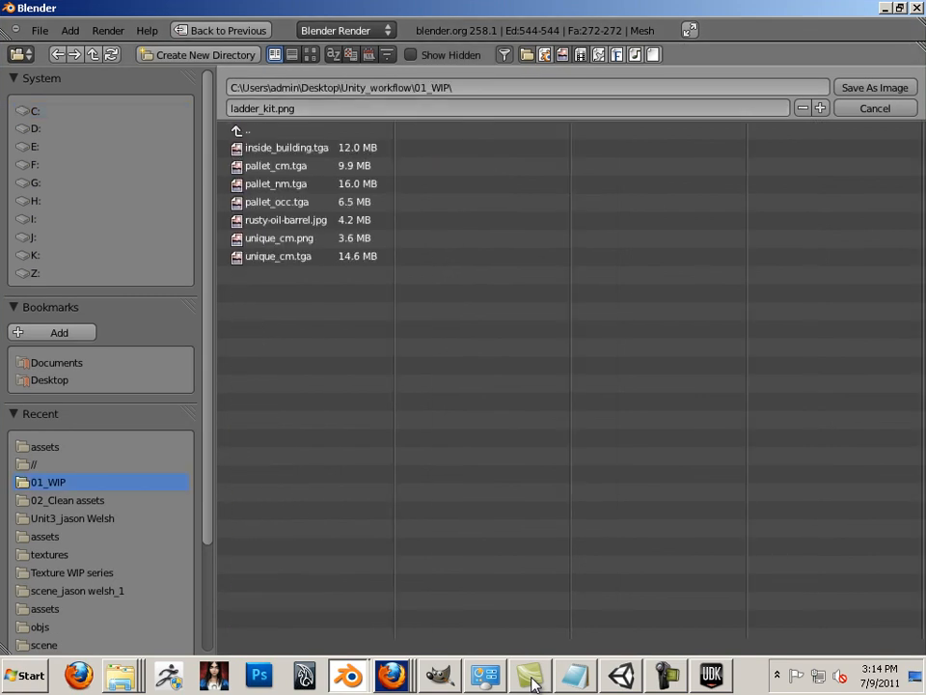
Set the saved image's file type to Targa and open its file name for editing.
scroll(102, 482, "down", 5)
left_click(134, 591)
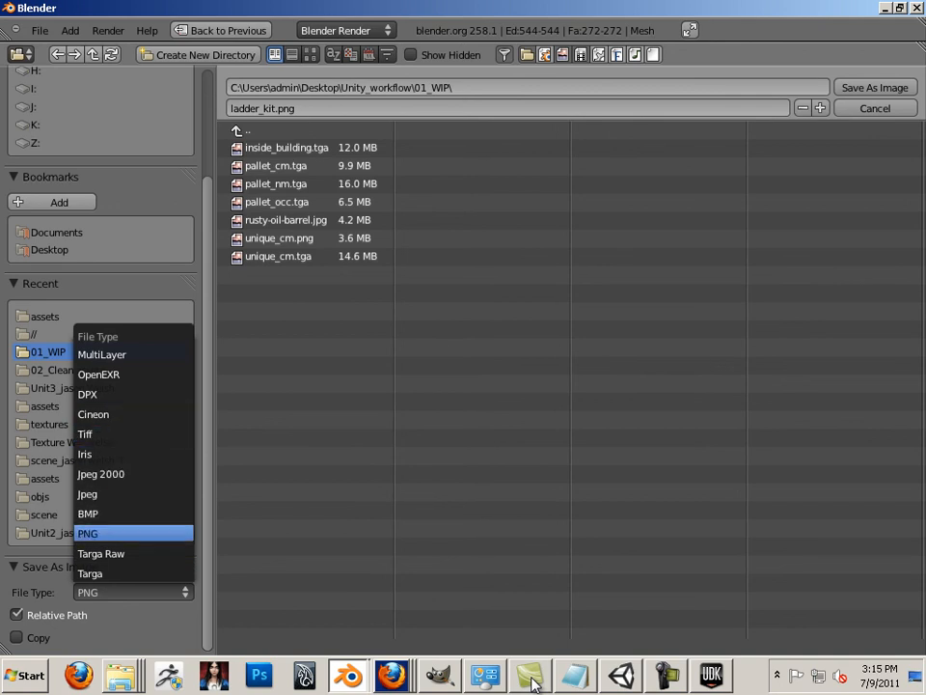
key("Down")
key("Down")
key("Return")
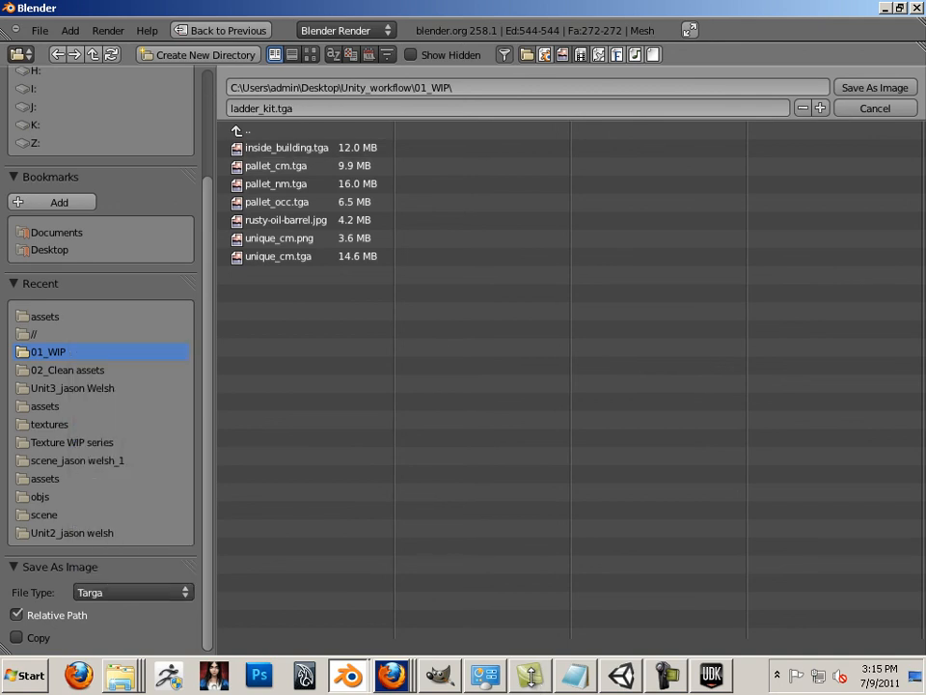
left_click(507, 108)
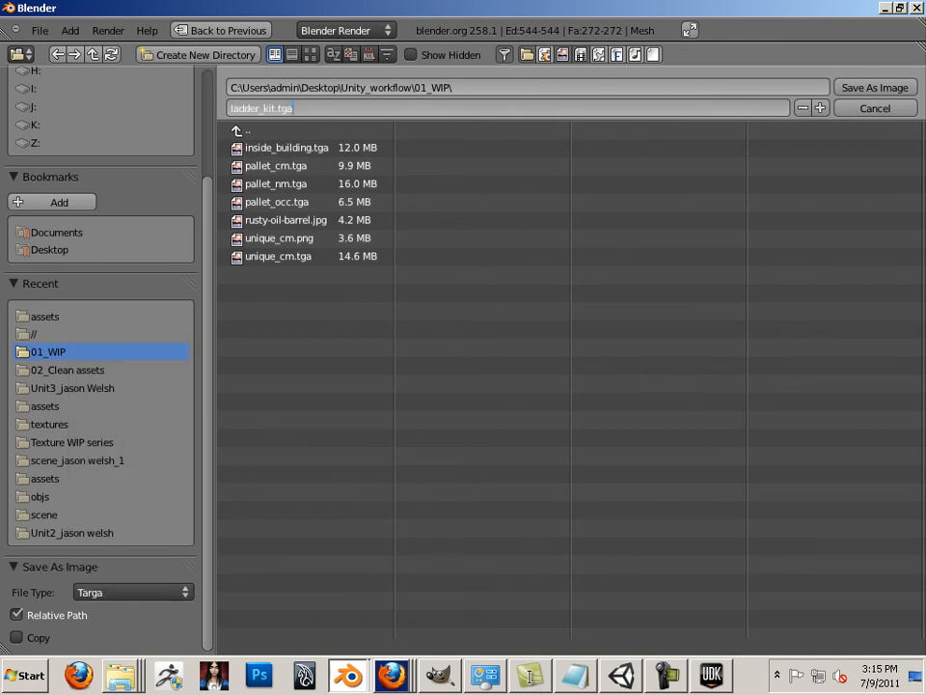